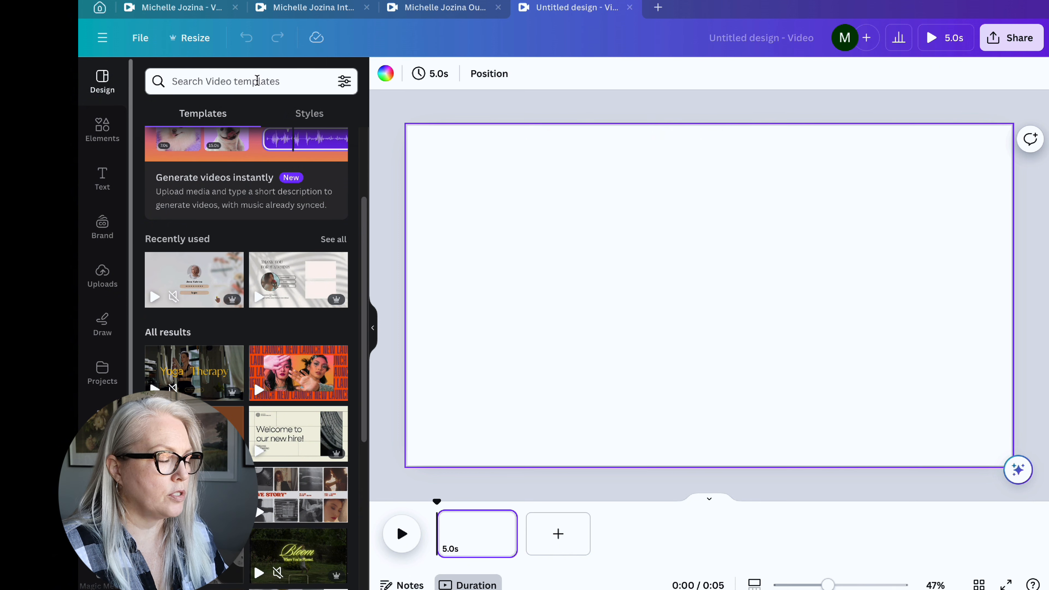
scroll(259, 290, up, 1)
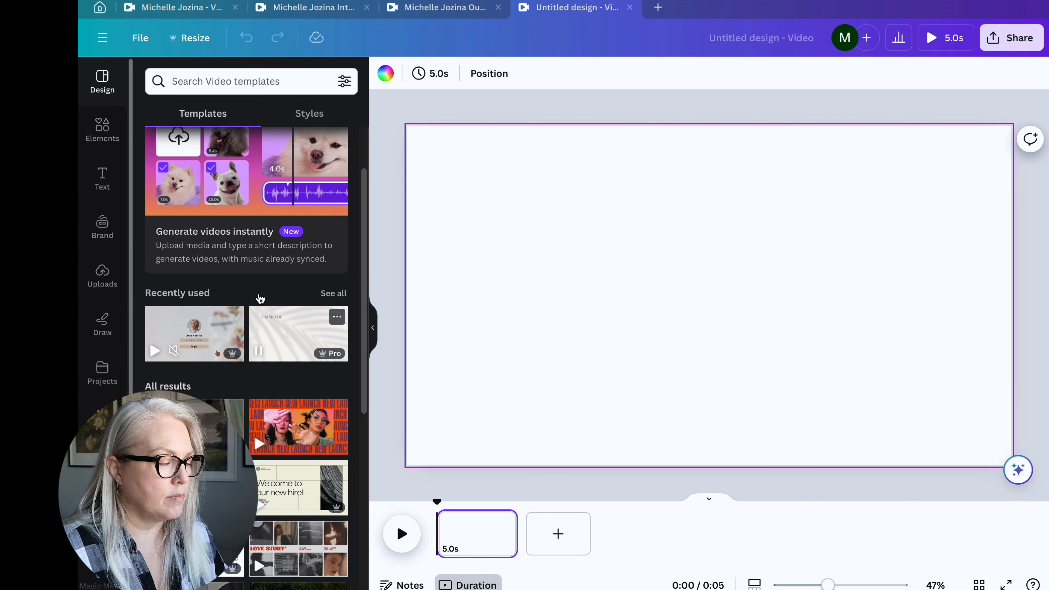
scroll(258, 297, down, 2)
scroll(258, 324, down, 5)
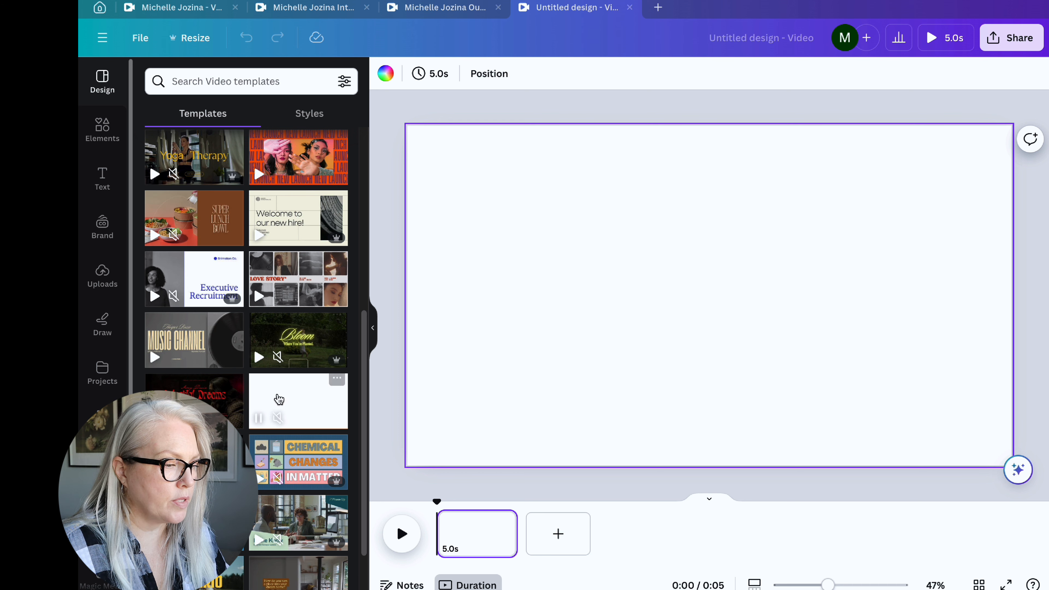
scroll(296, 492, down, 2)
scroll(296, 492, down, 4)
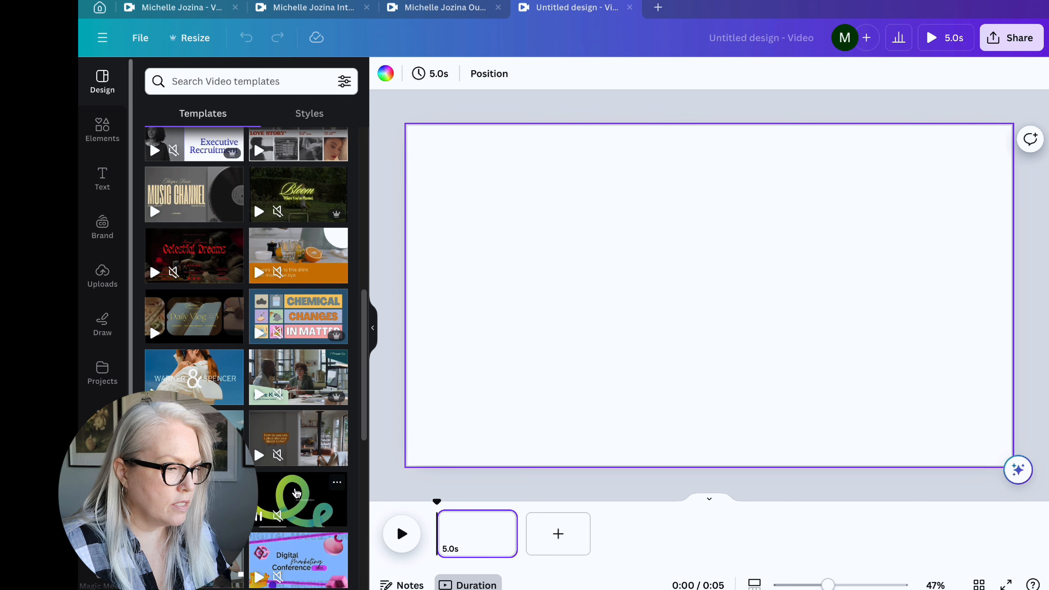
scroll(291, 401, down, 1)
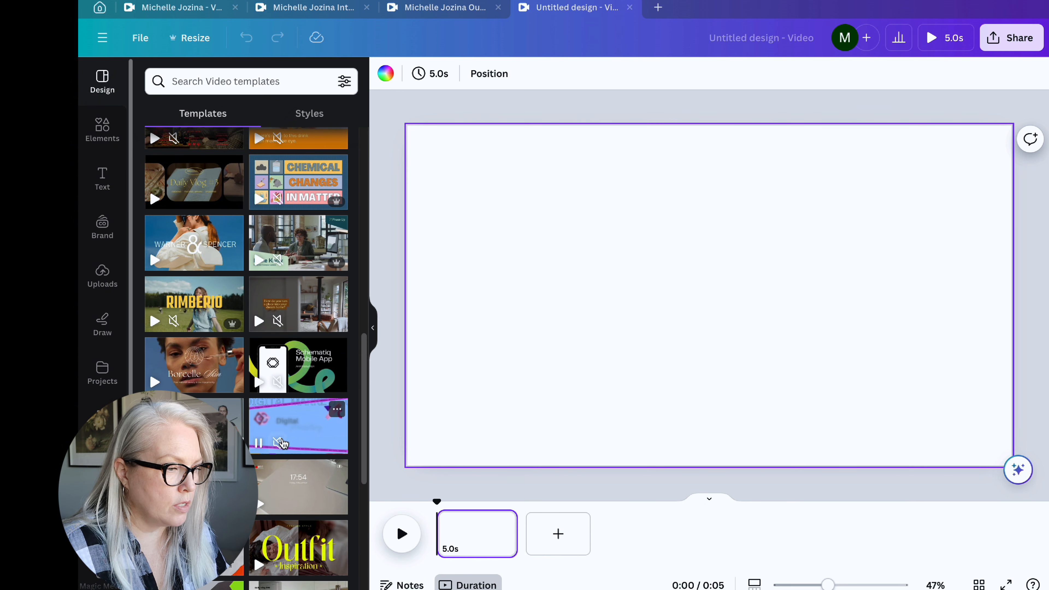
scroll(289, 431, down, 2)
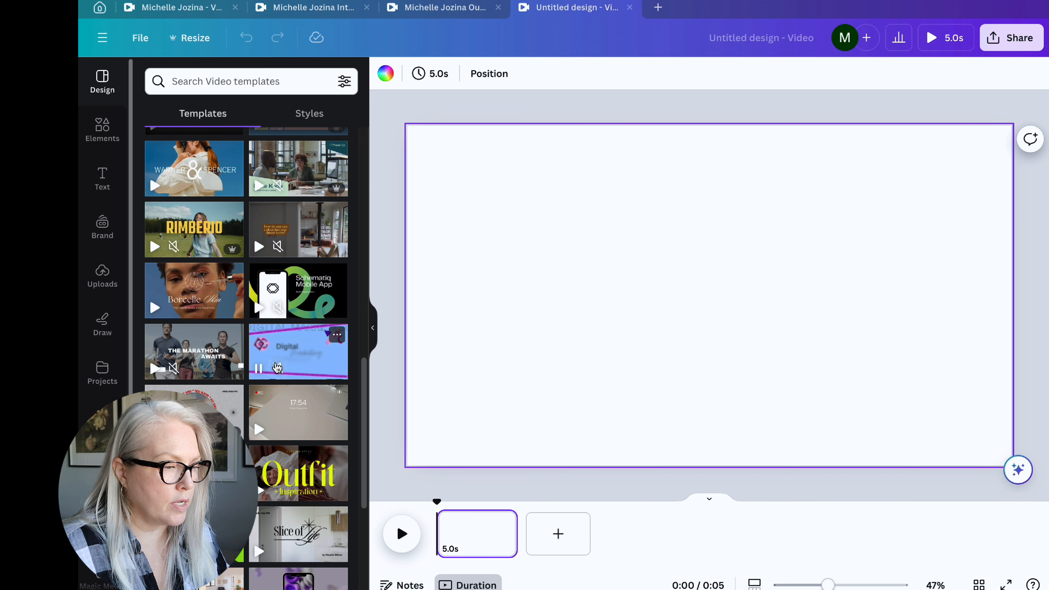
scroll(292, 434, down, 1)
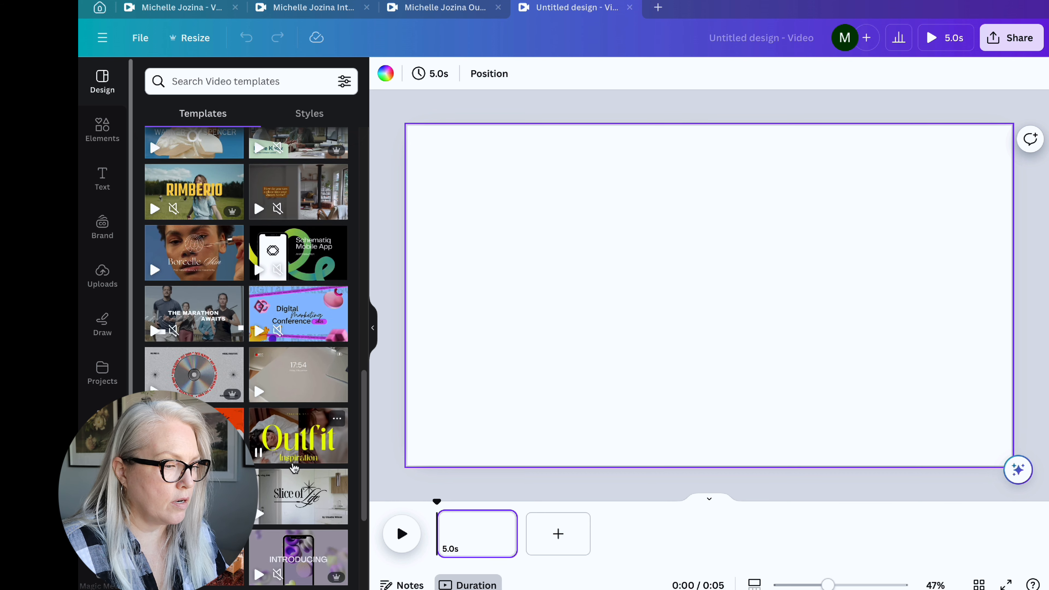
scroll(293, 468, down, 4)
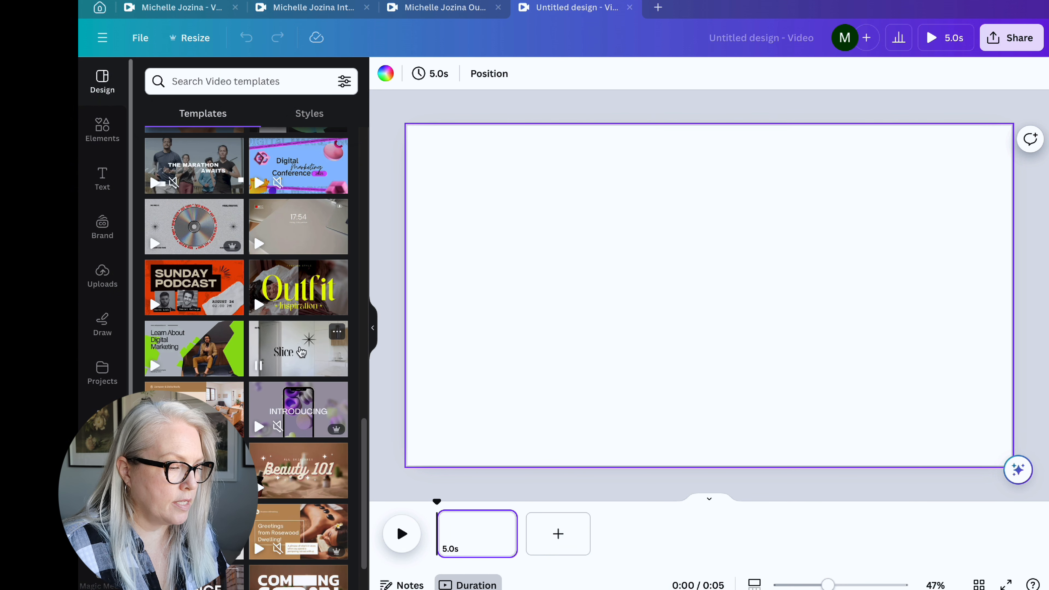
scroll(283, 428, down, 2)
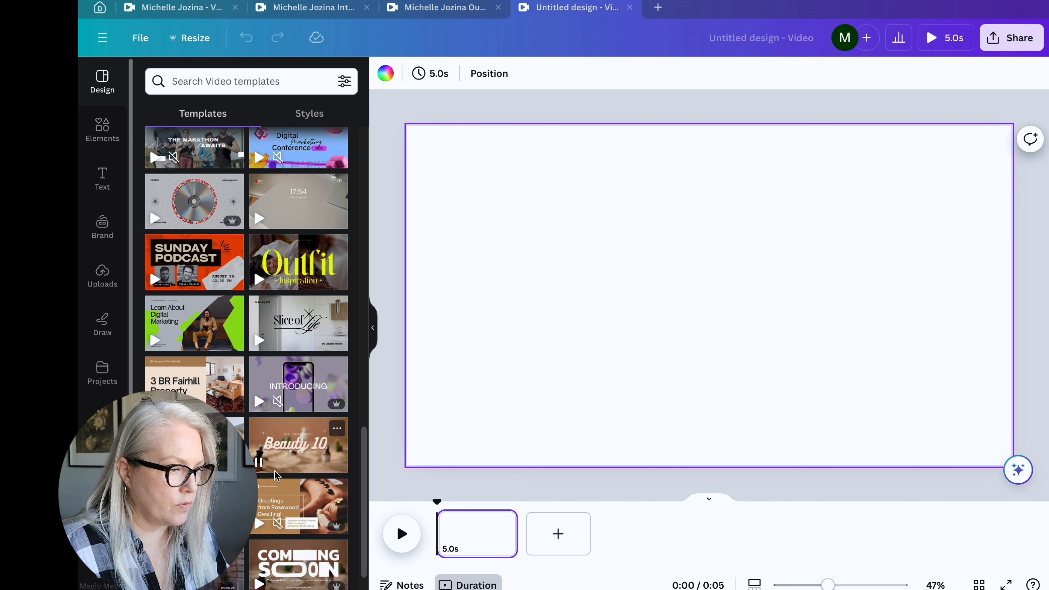
scroll(284, 427, down, 6)
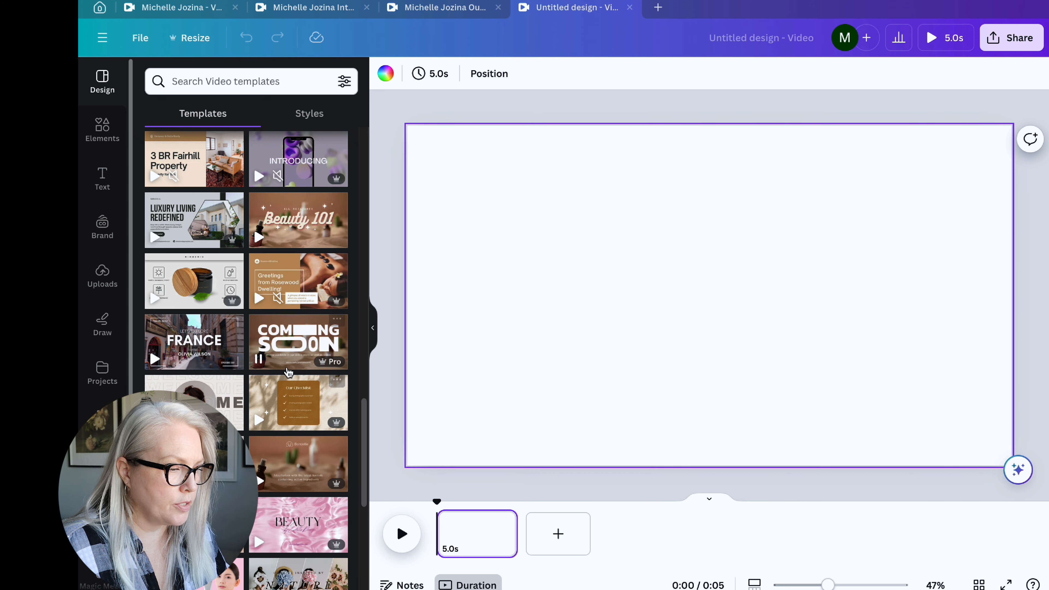
scroll(283, 377, down, 2)
scroll(284, 392, down, 3)
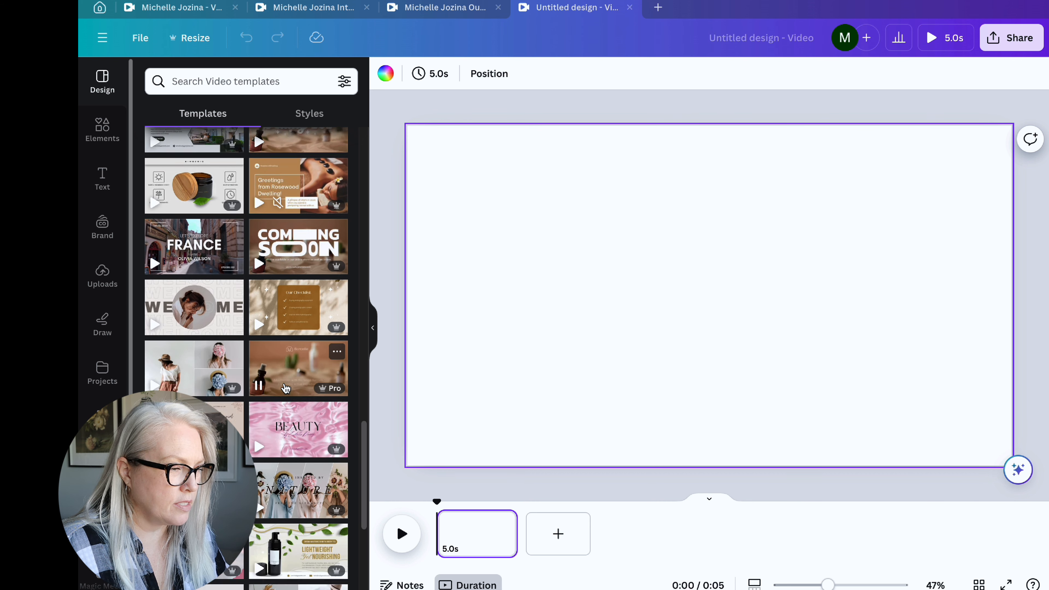
scroll(285, 407, down, 8)
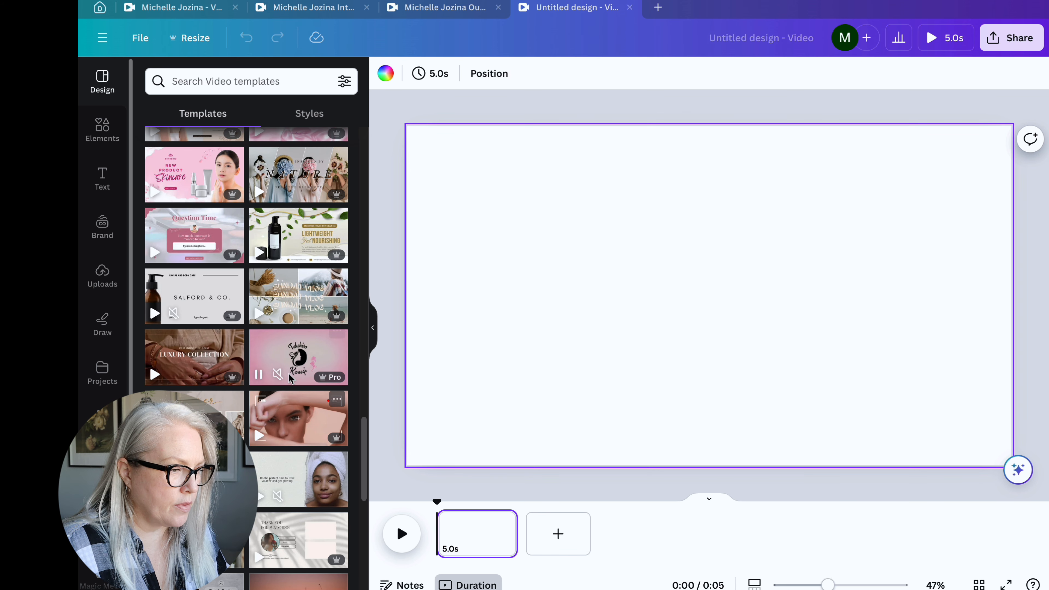
scroll(292, 375, up, 20)
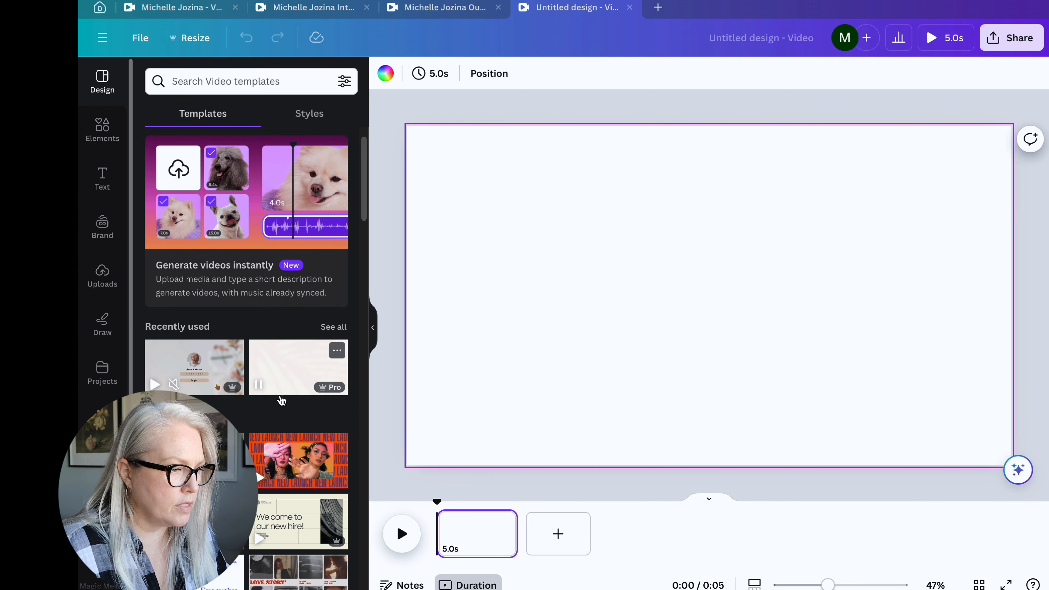
scroll(277, 399, down, 15)
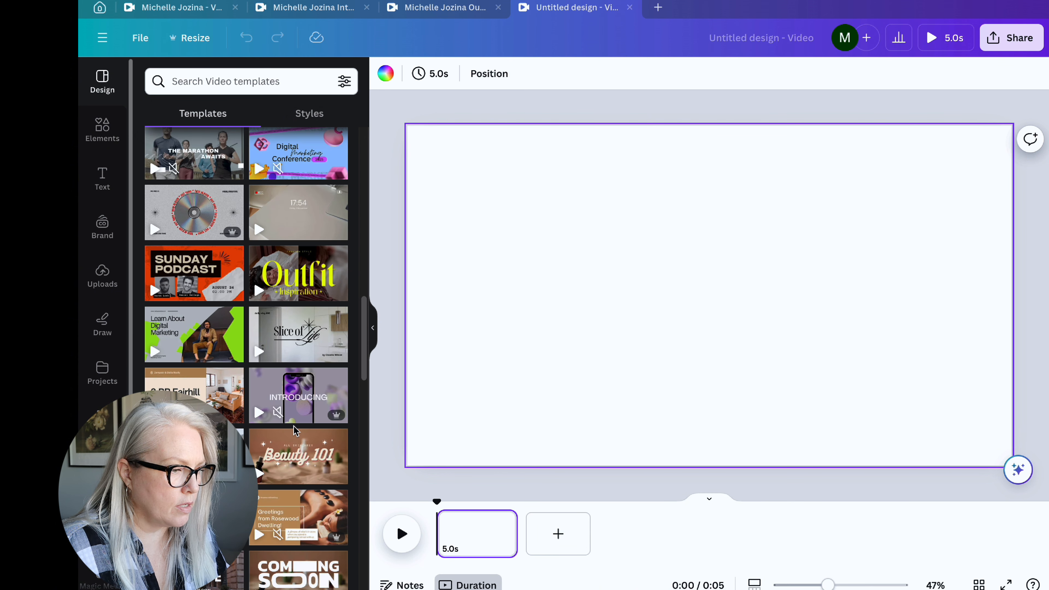
scroll(295, 429, down, 8)
scroll(295, 430, down, 10)
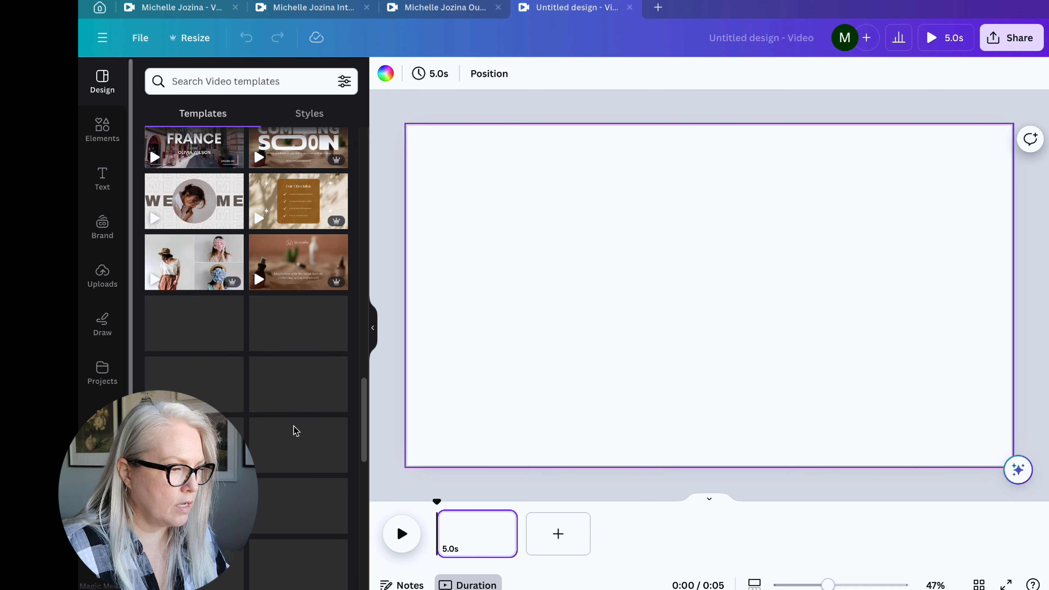
scroll(294, 431, down, 5)
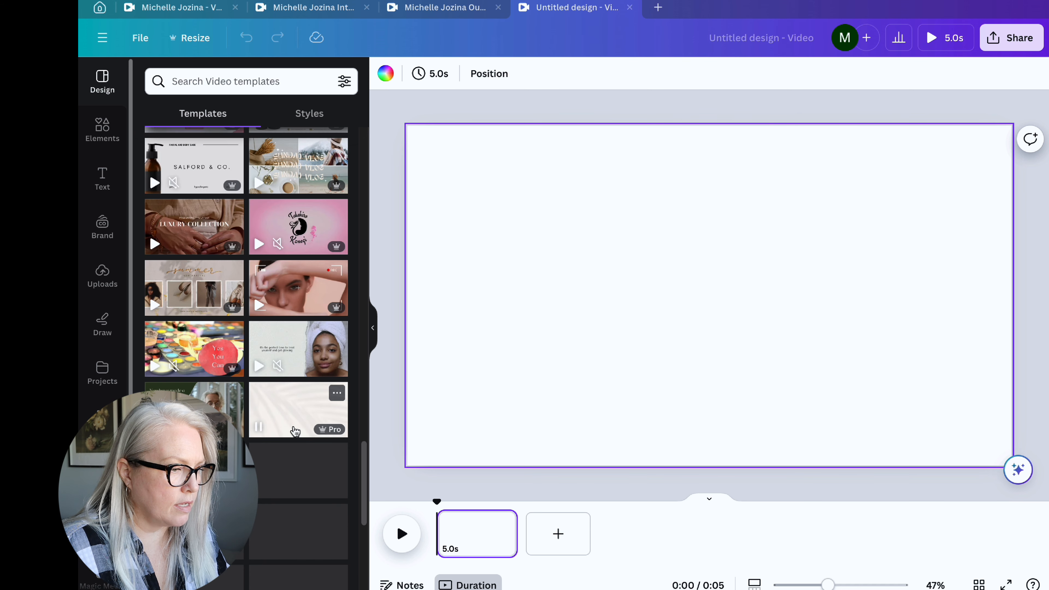
scroll(294, 431, down, 7)
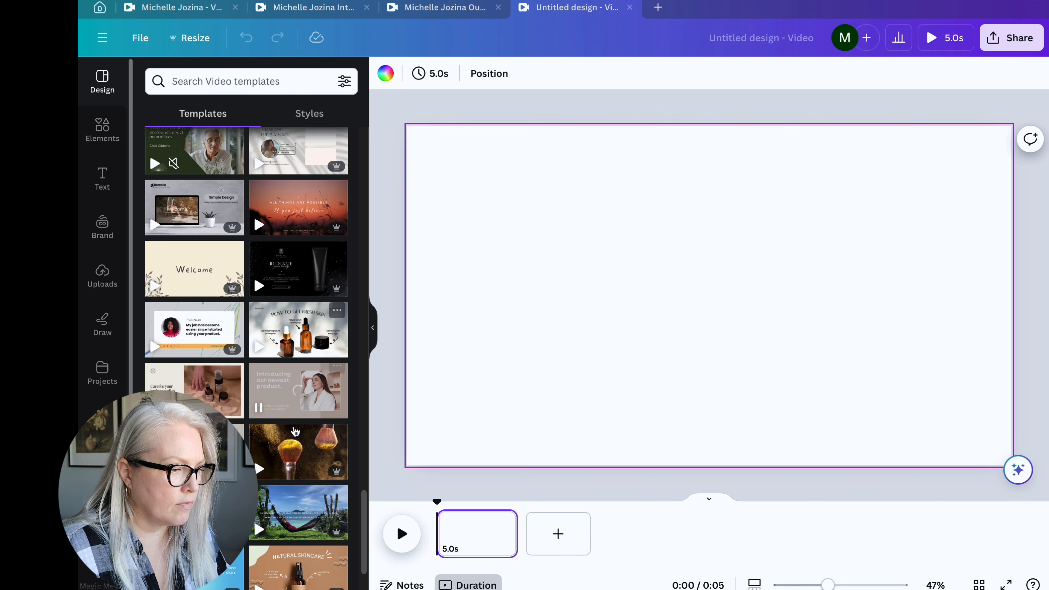
scroll(294, 431, down, 5)
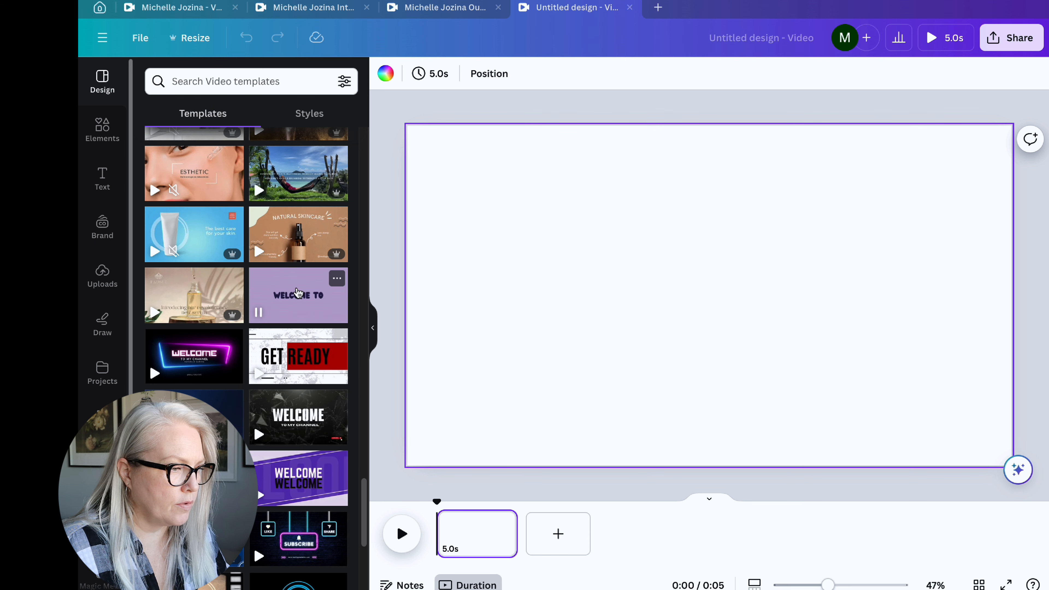
scroll(297, 298, up, 4)
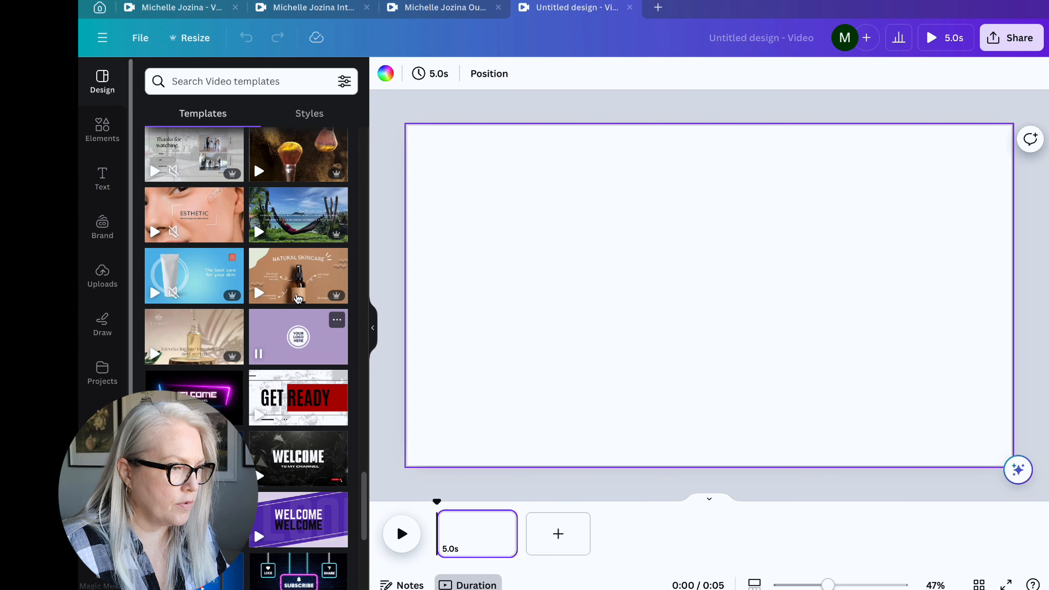
scroll(297, 297, up, 2)
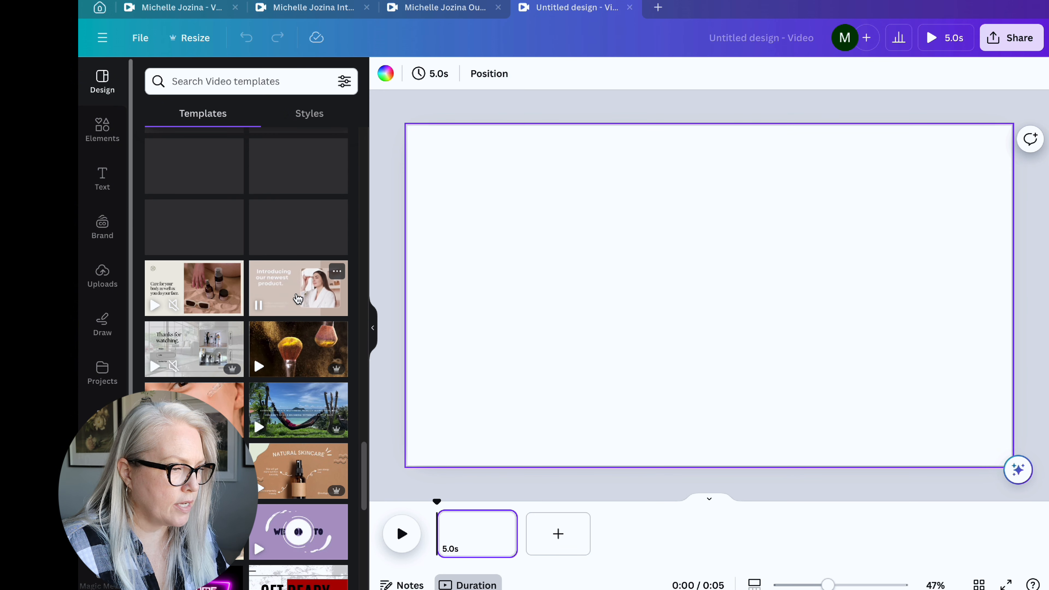
scroll(298, 302, up, 6)
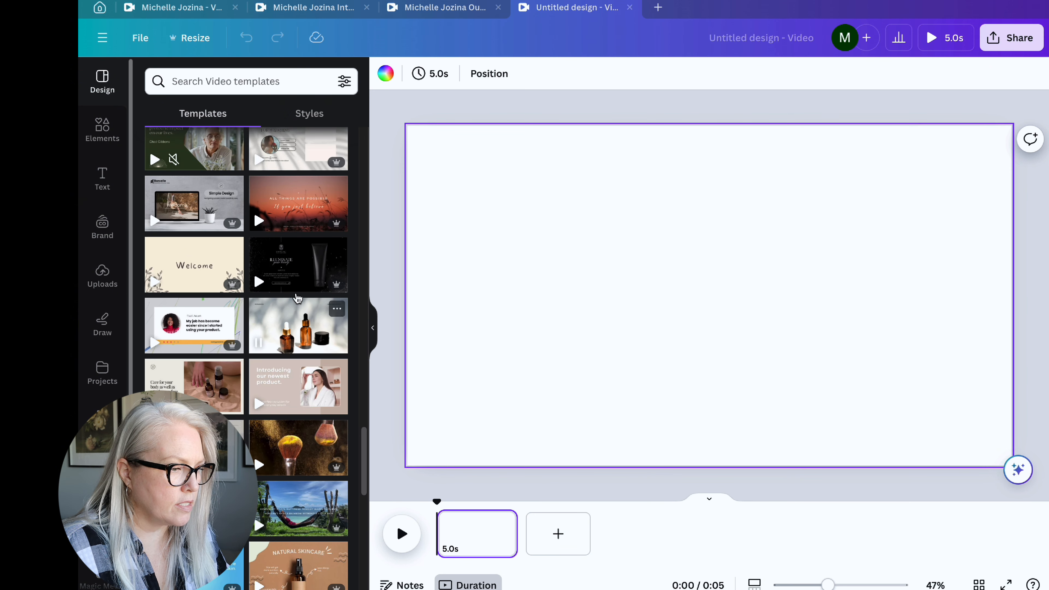
scroll(295, 310, up, 5)
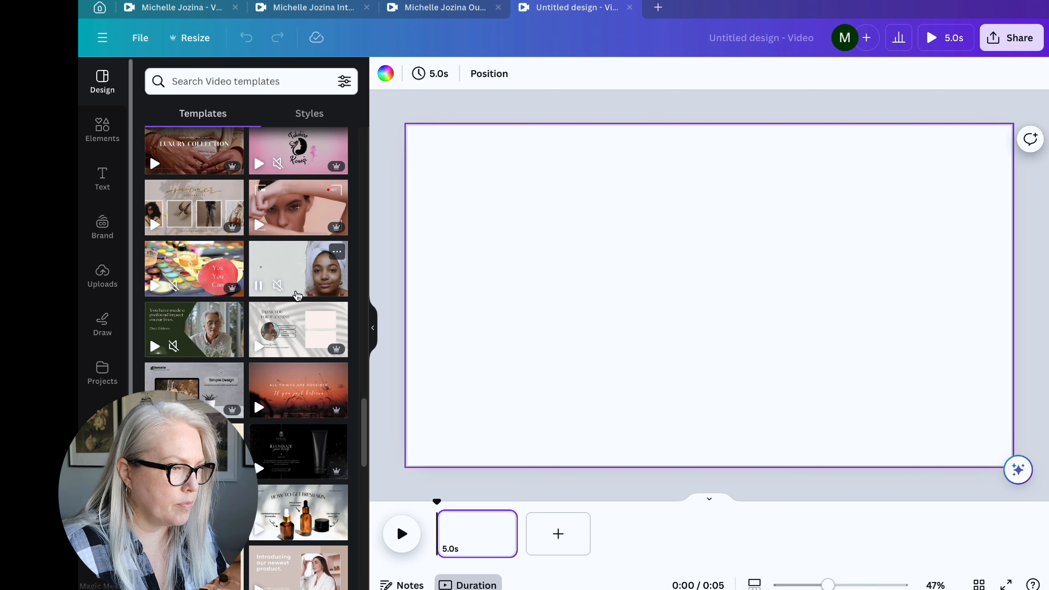
scroll(298, 296, up, 6)
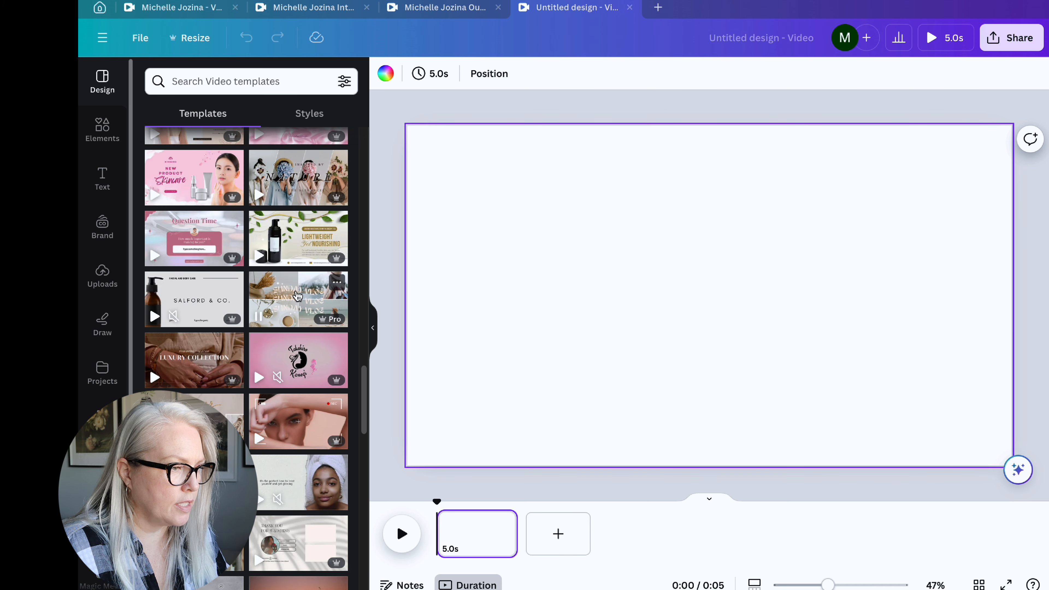
scroll(297, 296, up, 1)
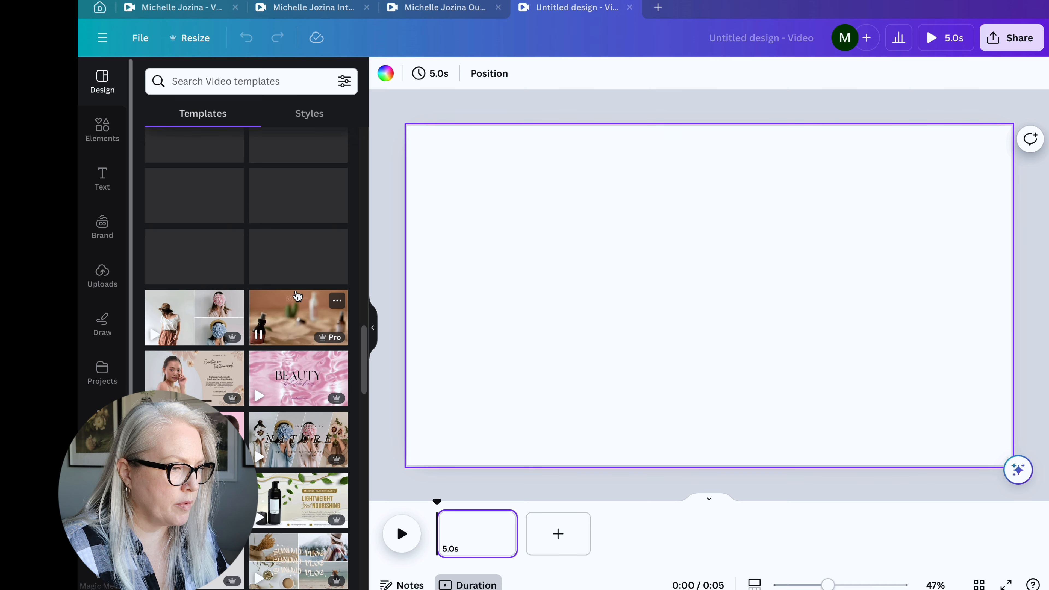
scroll(297, 296, up, 8)
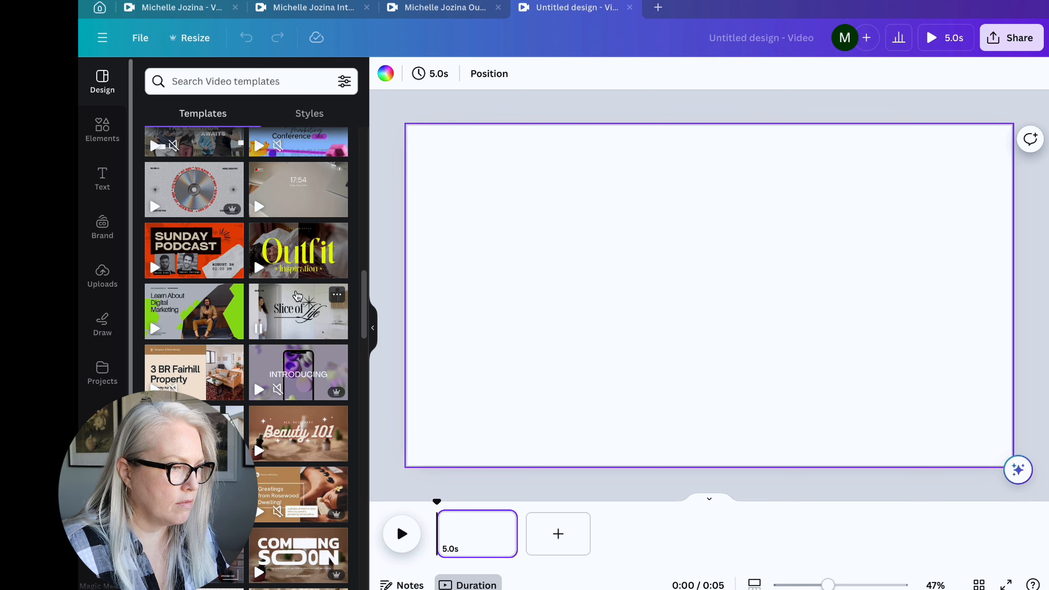
scroll(297, 296, down, 13)
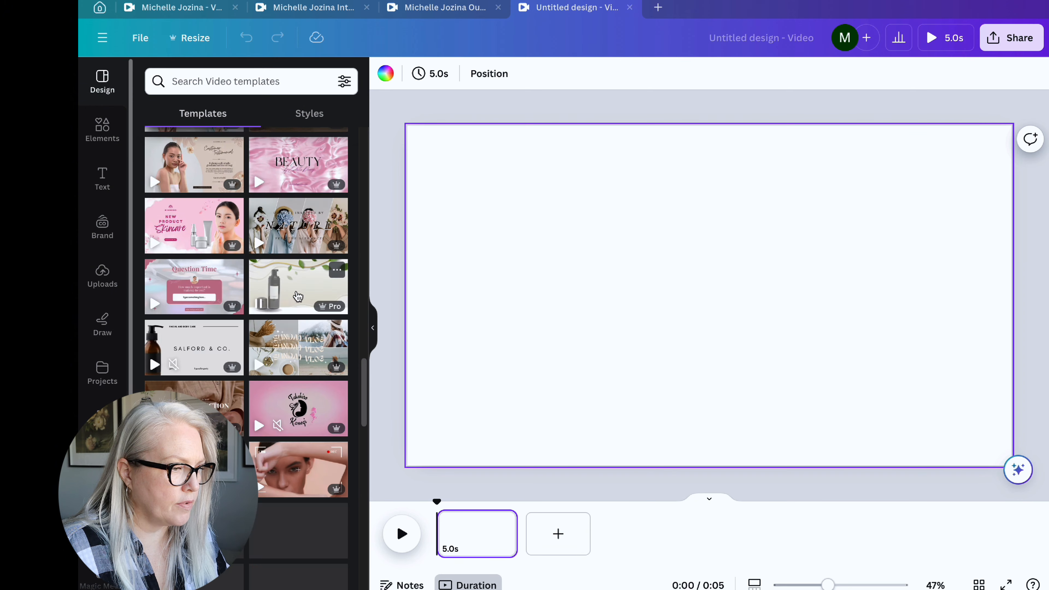
scroll(297, 295, down, 6)
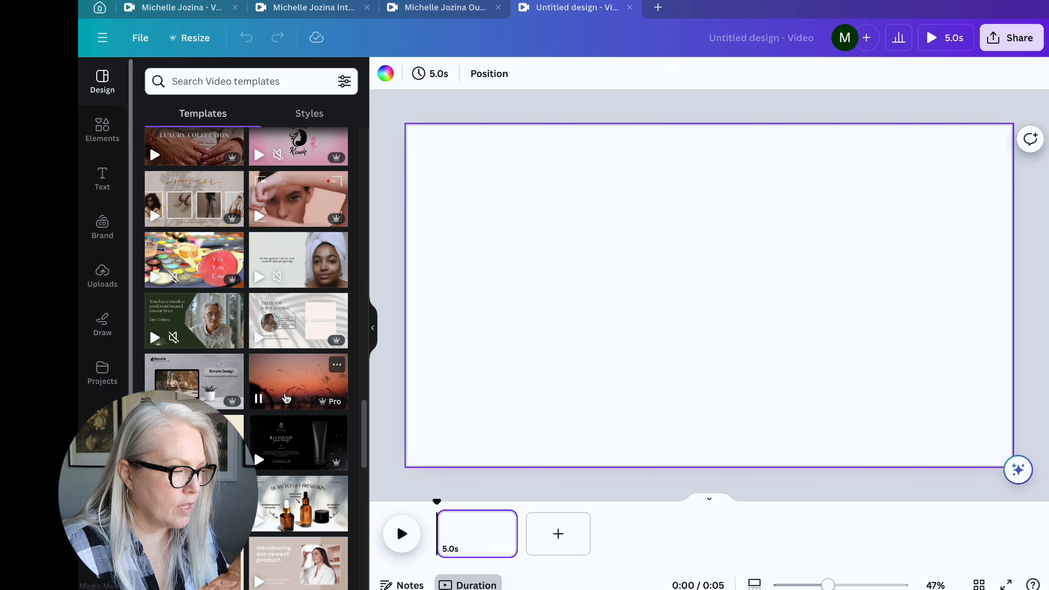
scroll(286, 398, down, 5)
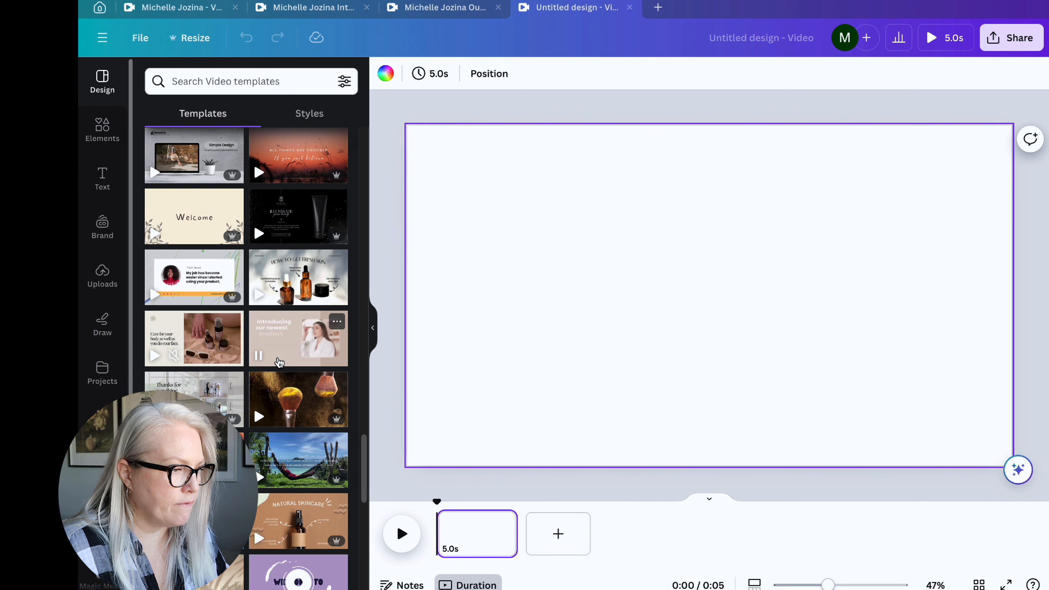
scroll(281, 372, down, 7)
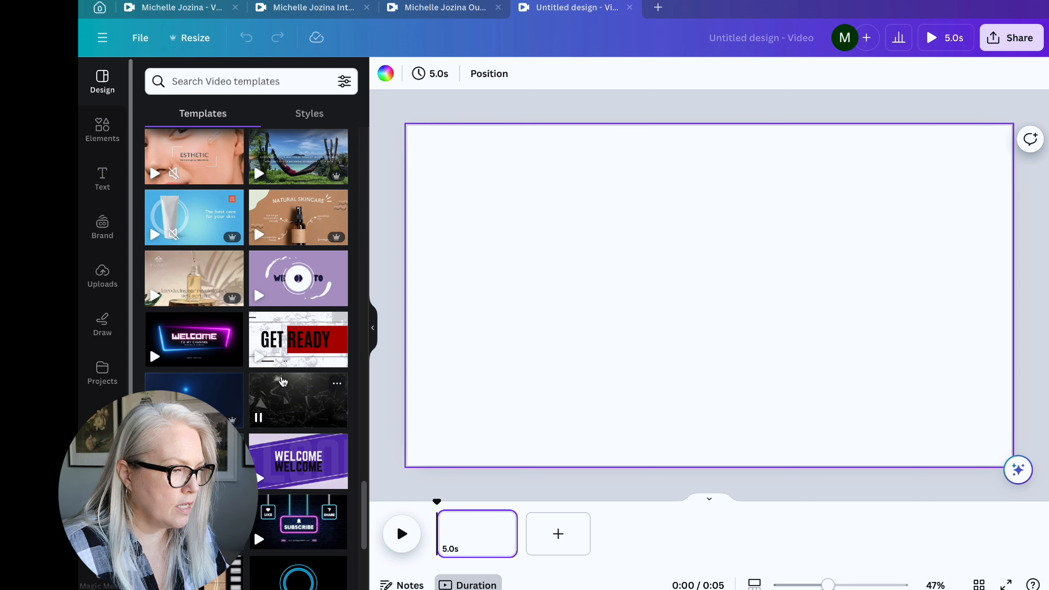
scroll(285, 384, down, 7)
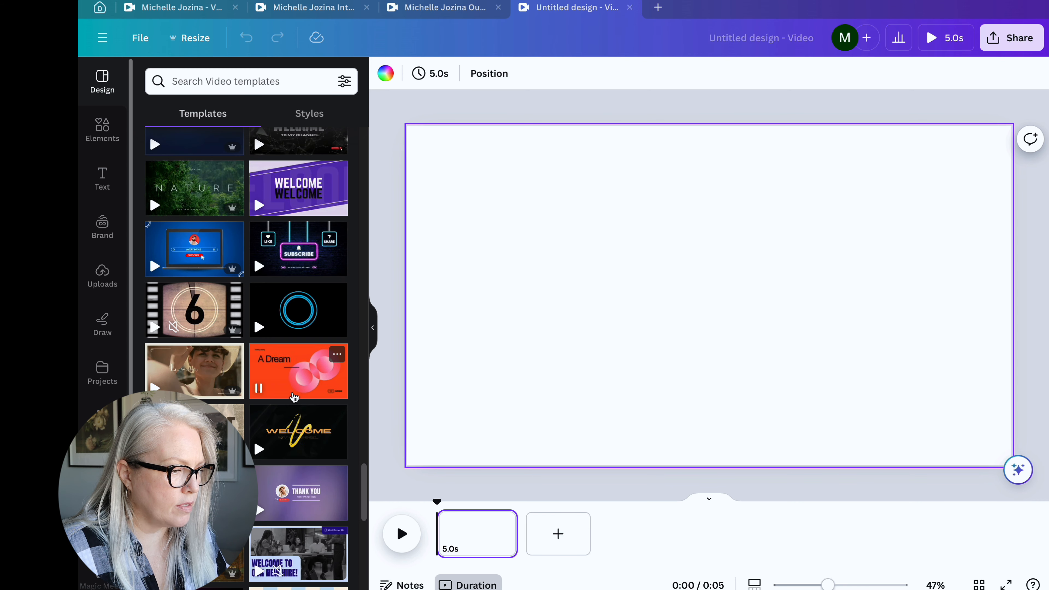
scroll(294, 397, down, 7)
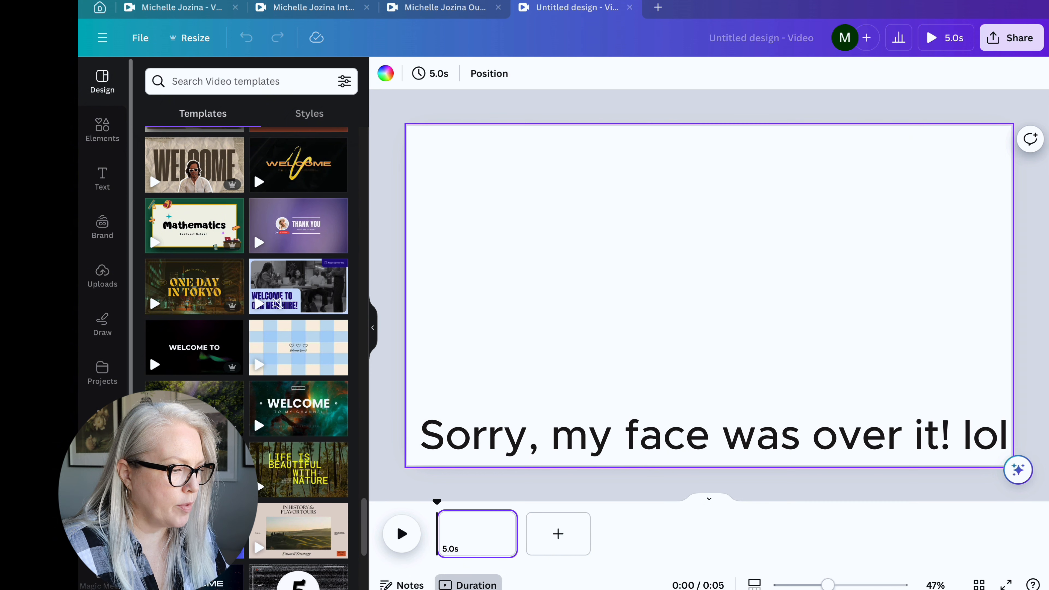
scroll(246, 359, up, 1)
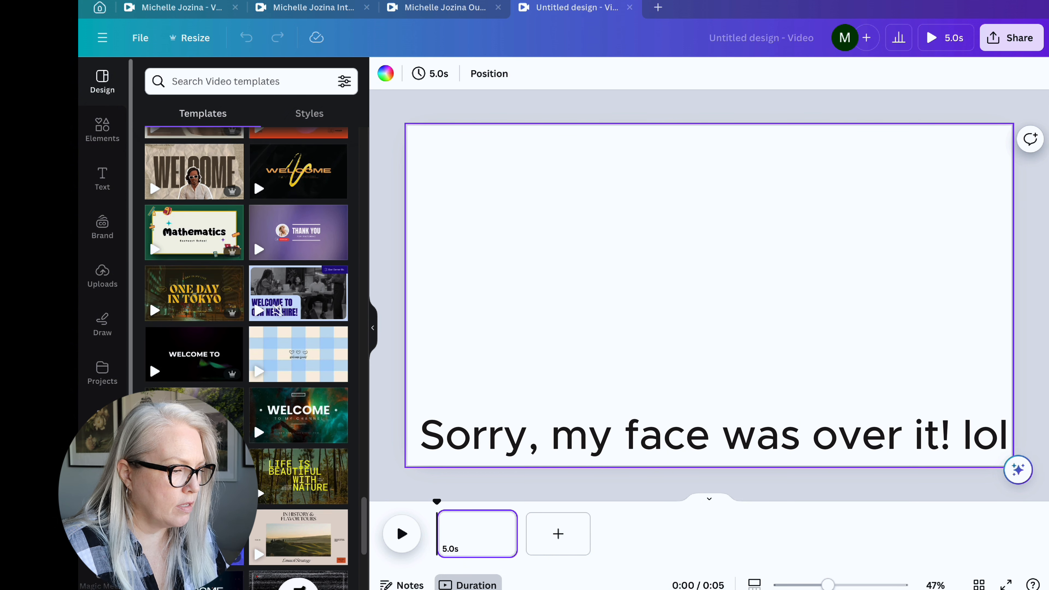
scroll(254, 248, down, 3)
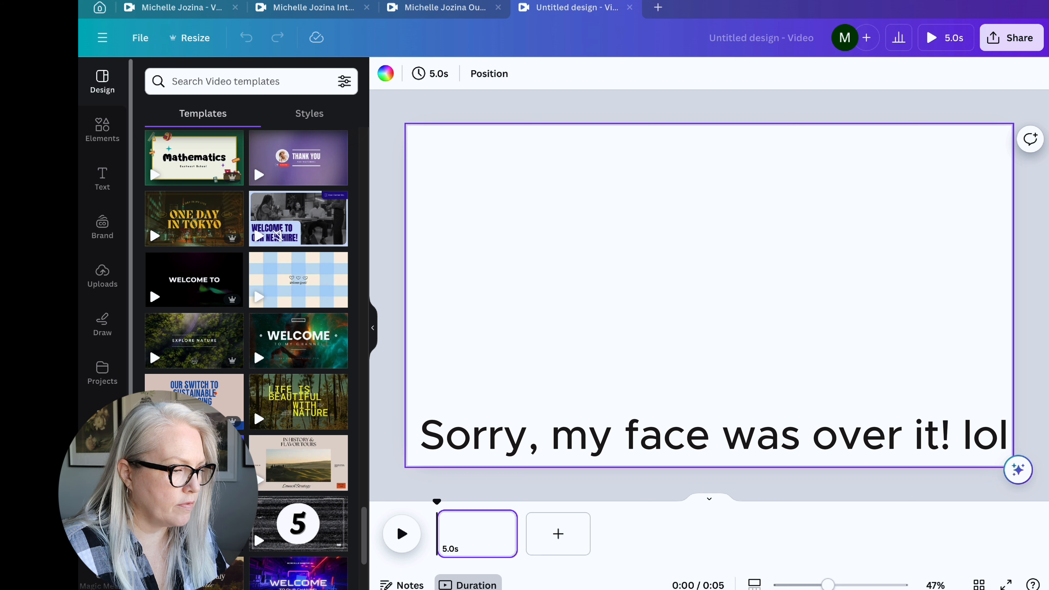
mouse_move(306, 527)
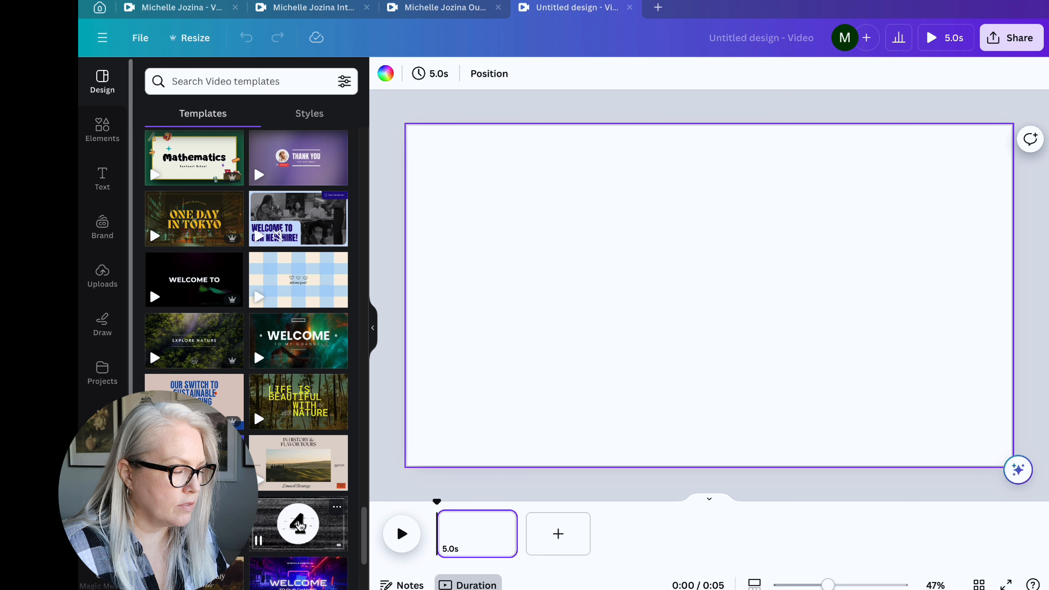
mouse_move(305, 281)
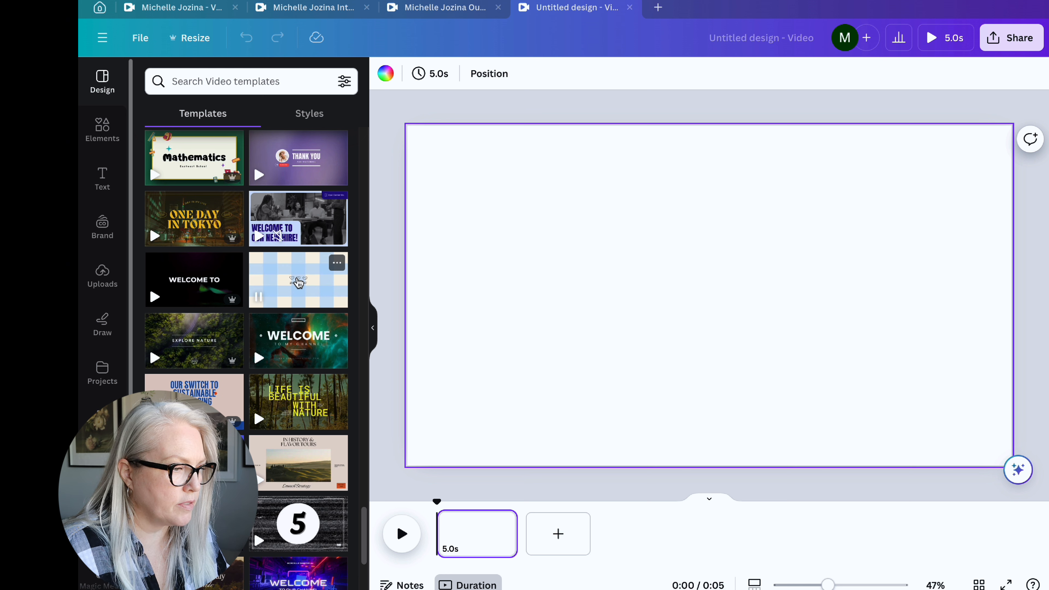
Step: Apply both pages of the White and Pastel Kawaii plaid intro template, making a 9.5-second video
click(299, 282)
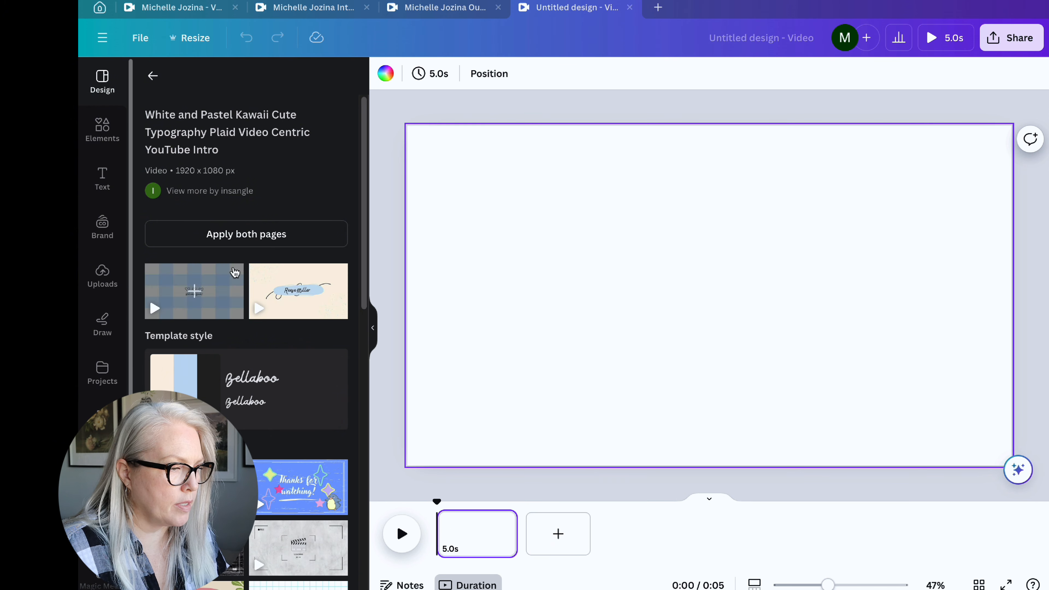
mouse_move(282, 301)
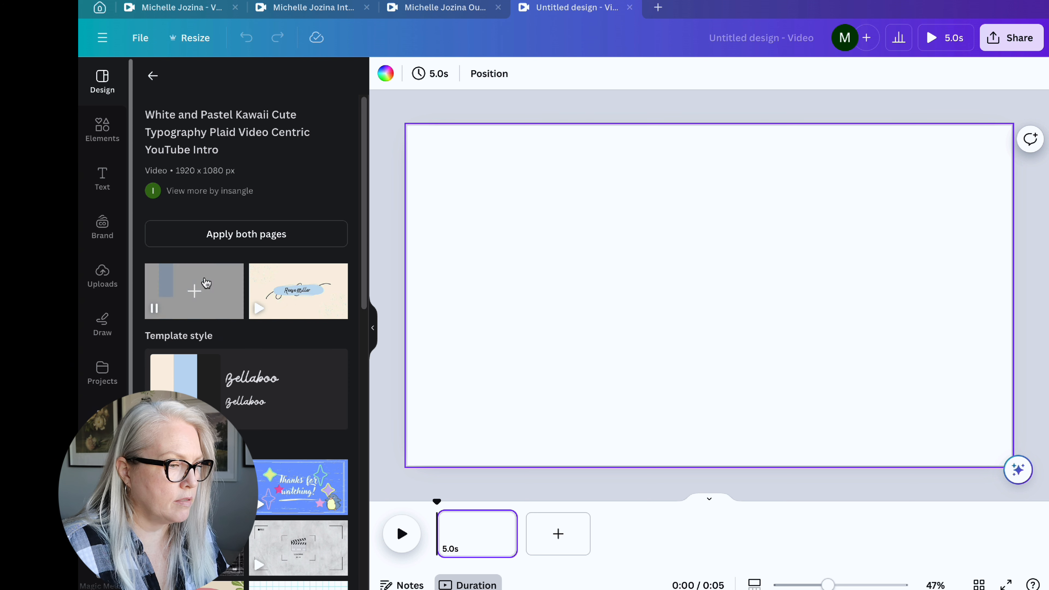
click(253, 236)
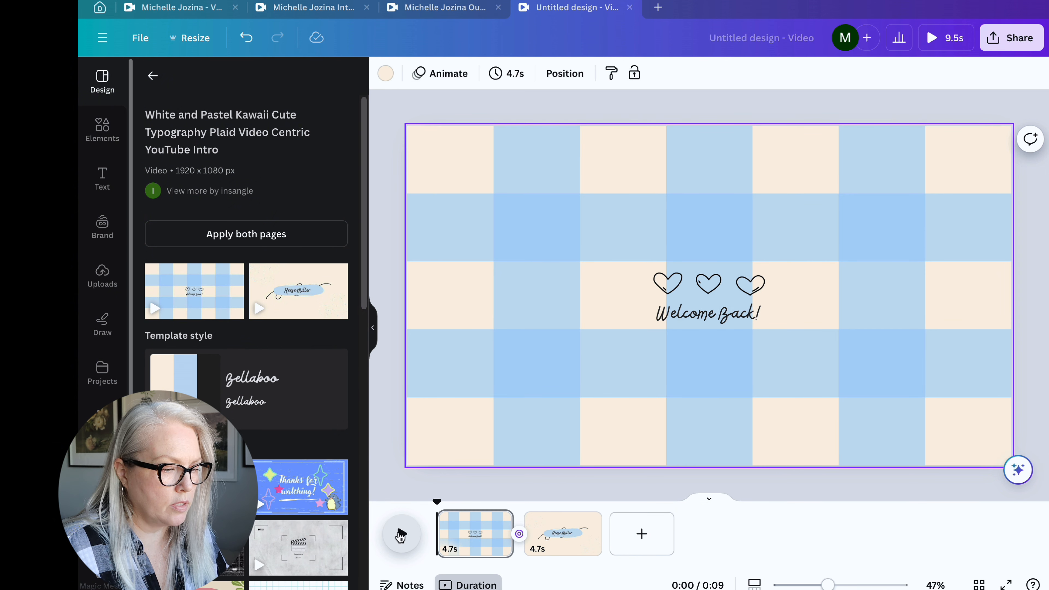
Step: Preview the intro, move the name page ahead of the plaid Welcome Back! page, and replay it
click(400, 535)
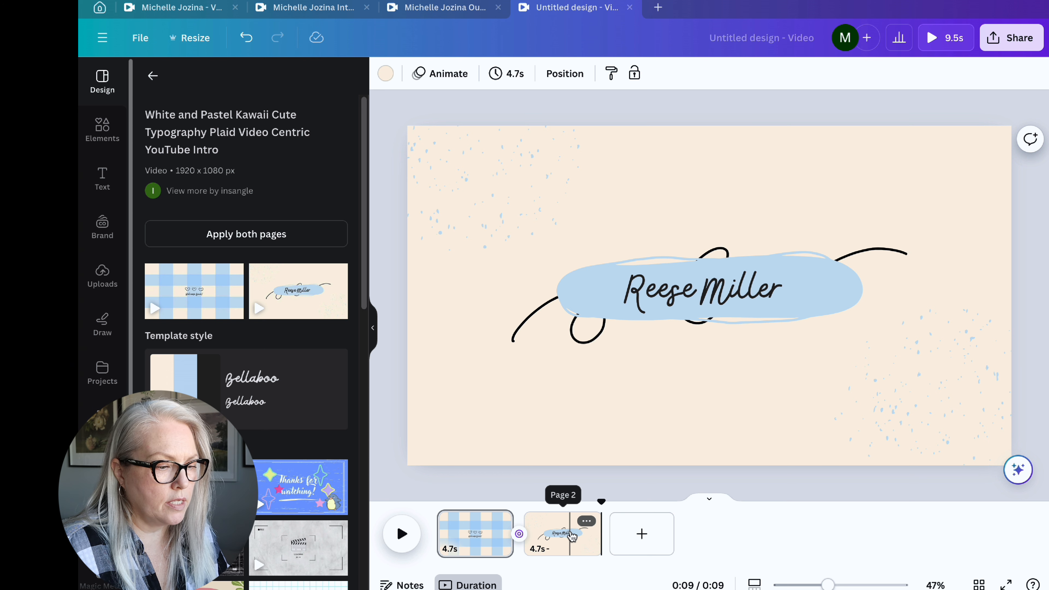
drag(570, 535, 403, 535)
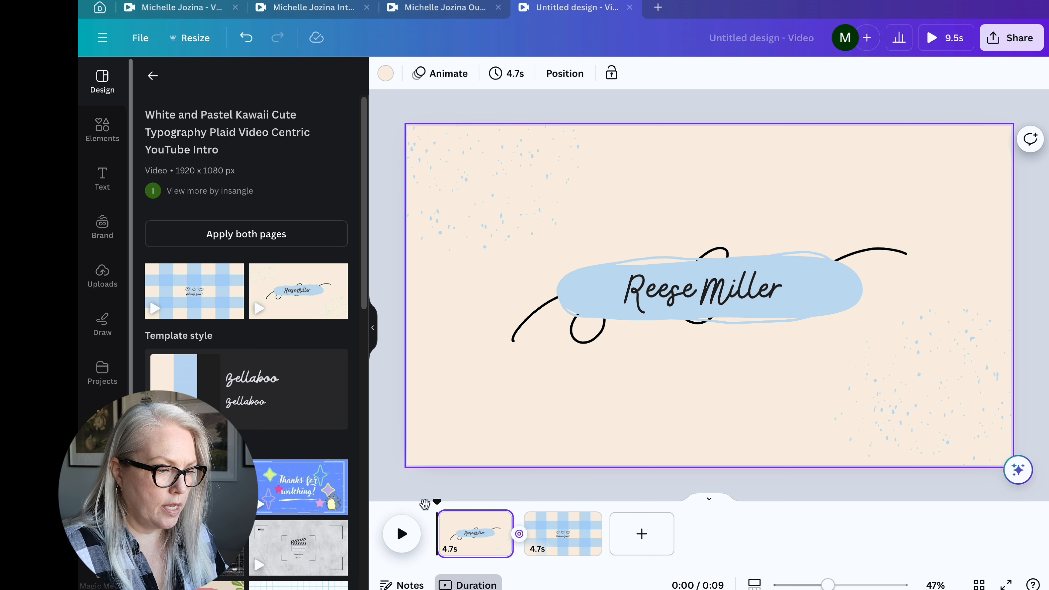
click(402, 535)
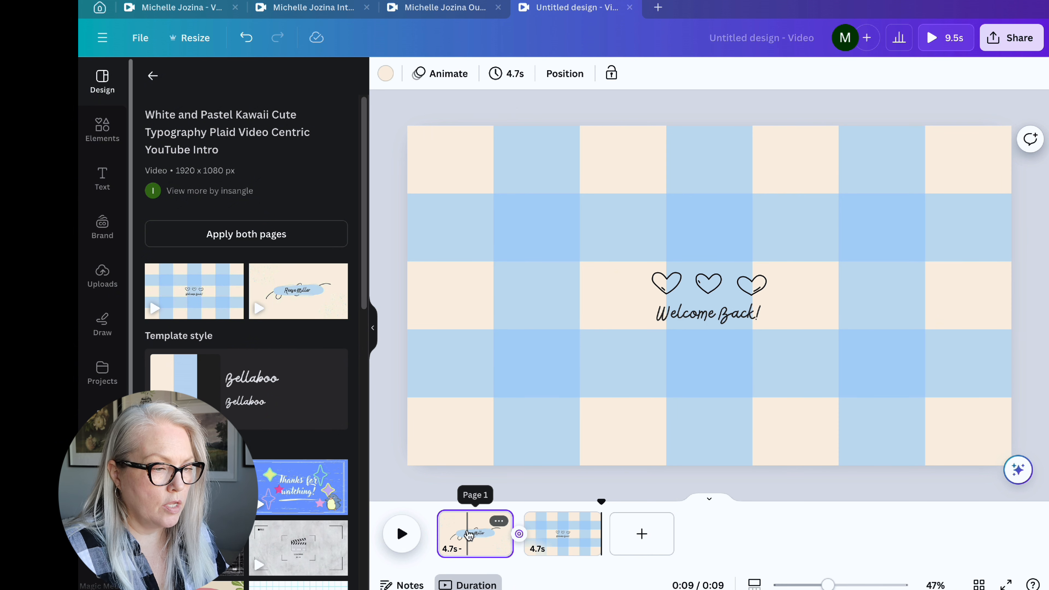
Step: Show page 1 and select its name text, swirl line, blue brush stroke and speckle graphic
click(474, 539)
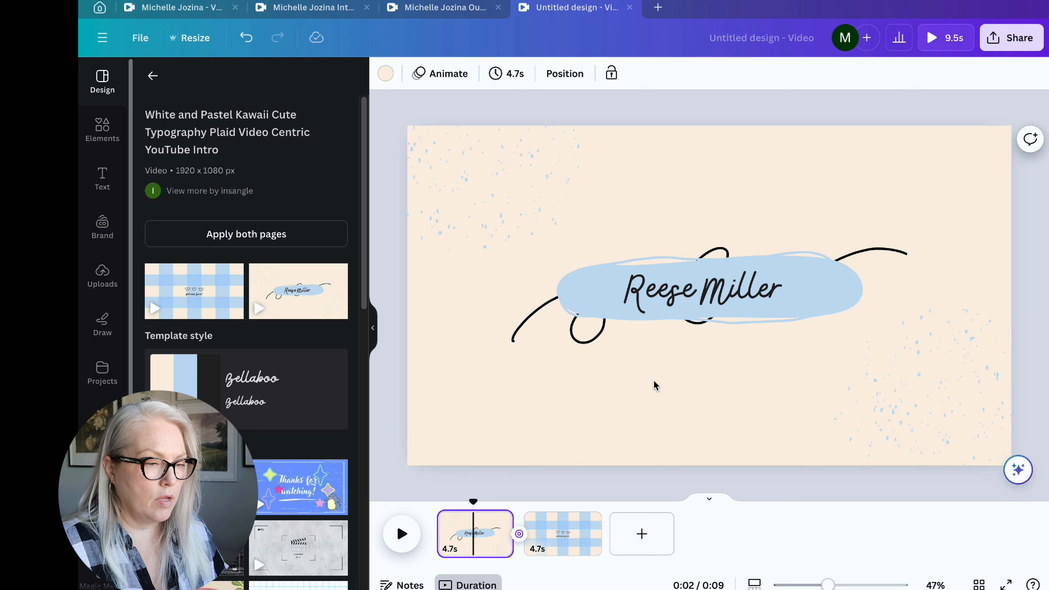
click(766, 278)
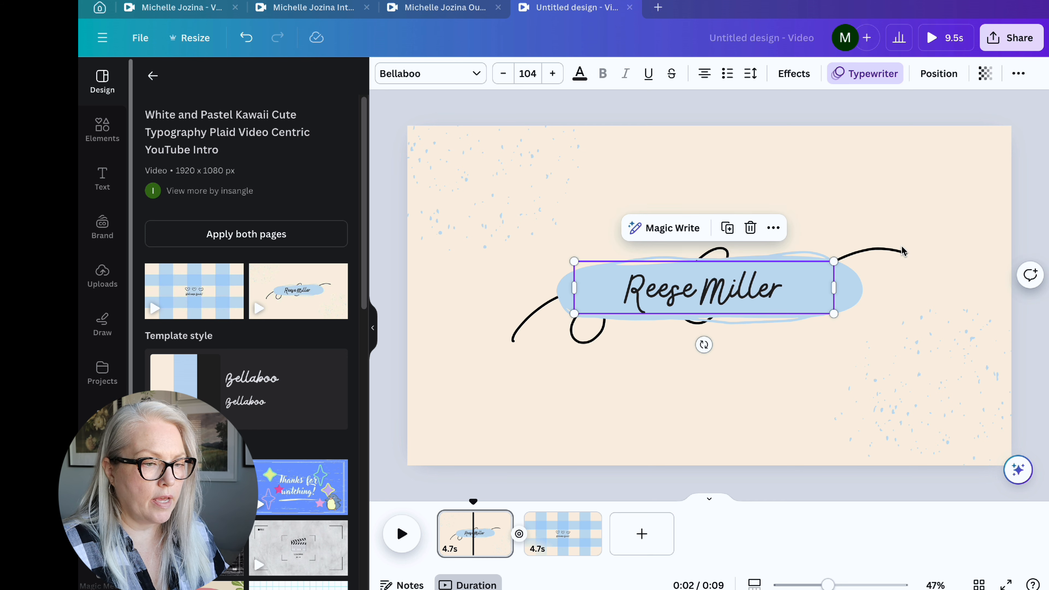
click(909, 252)
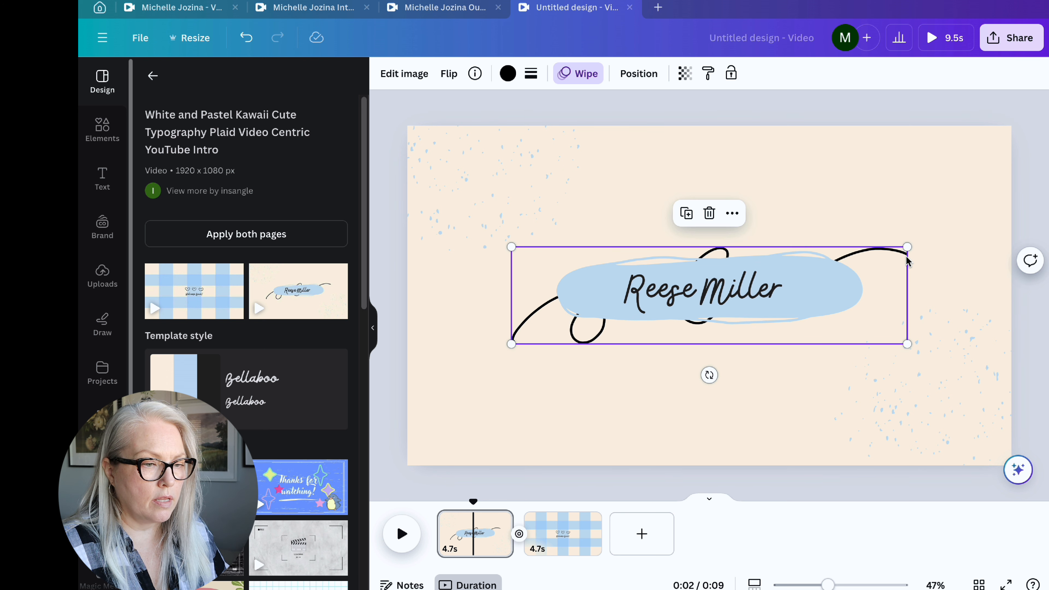
click(839, 294)
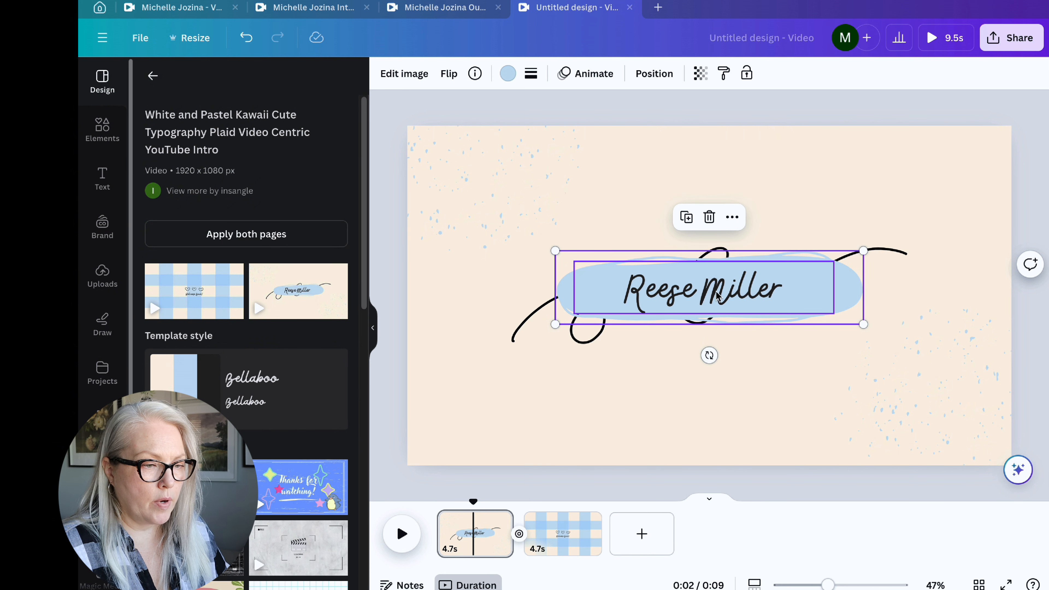
click(726, 296)
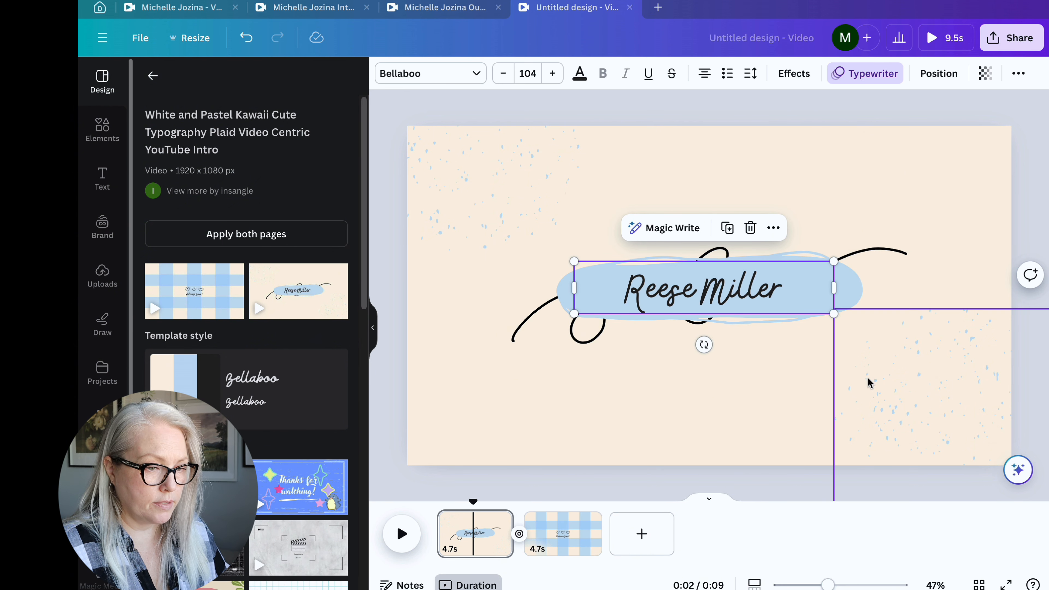
click(930, 362)
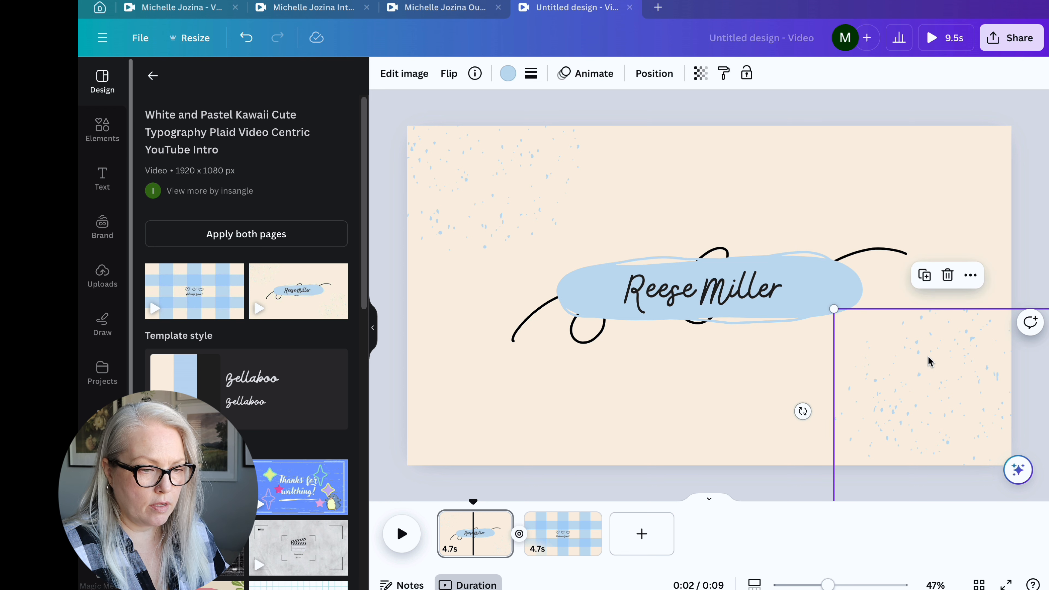
Step: Recolour the blue brush stroke behind the name to the sage Brand Kit colour
click(961, 180)
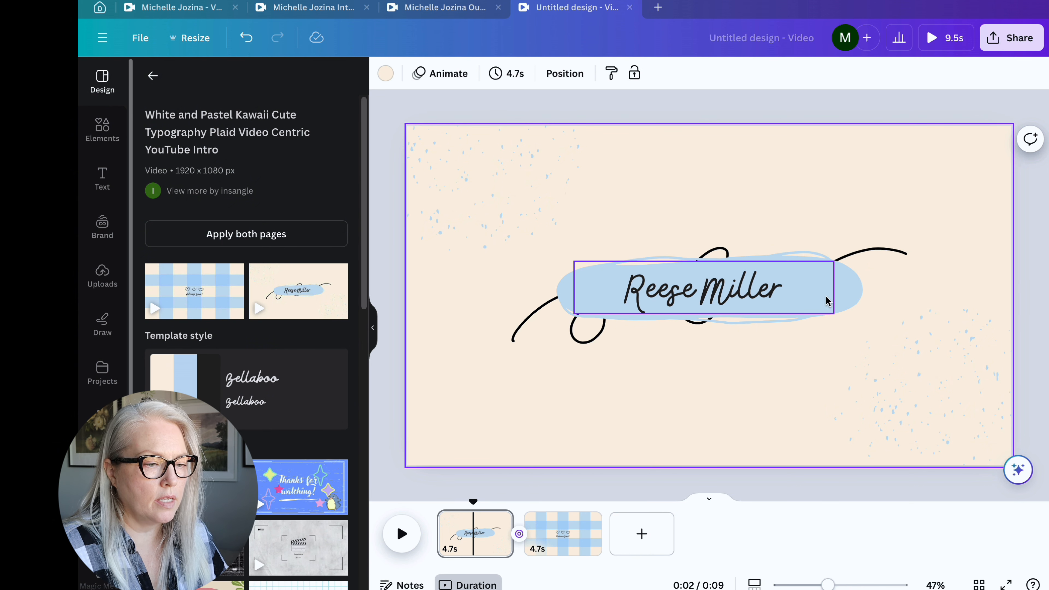
click(862, 298)
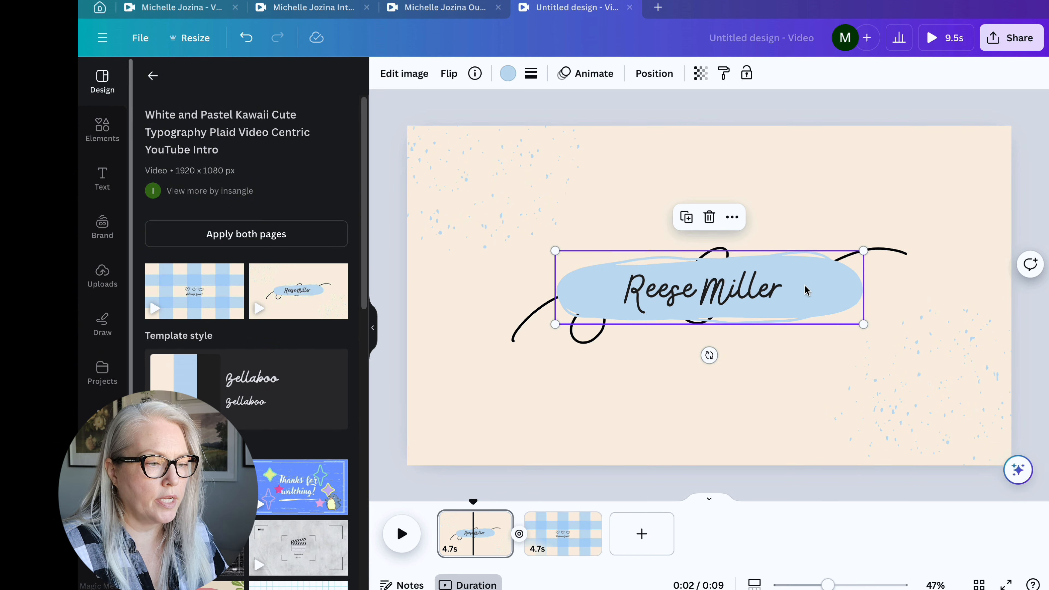
click(507, 73)
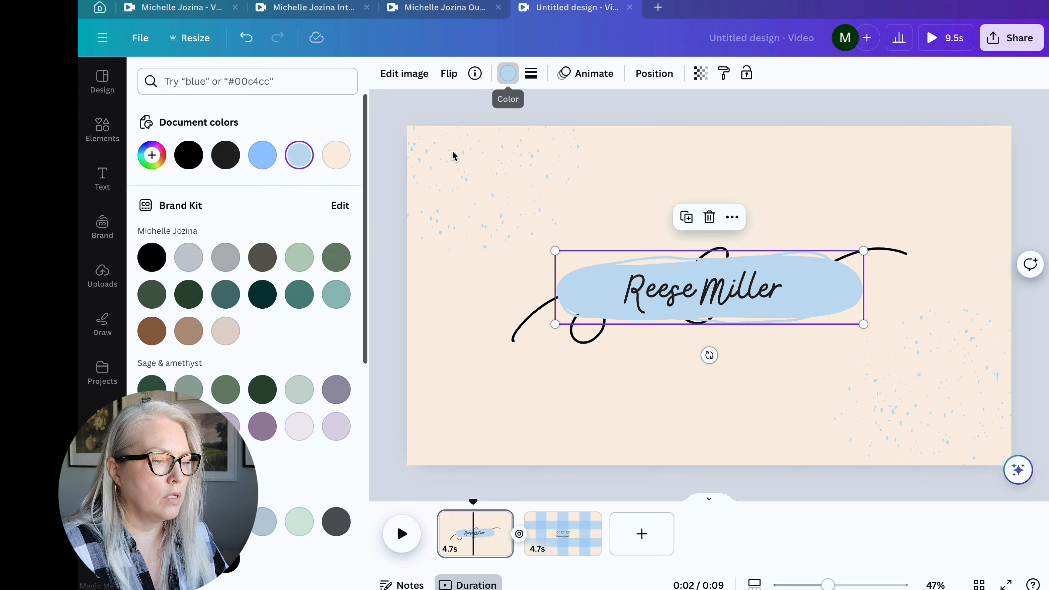
click(299, 260)
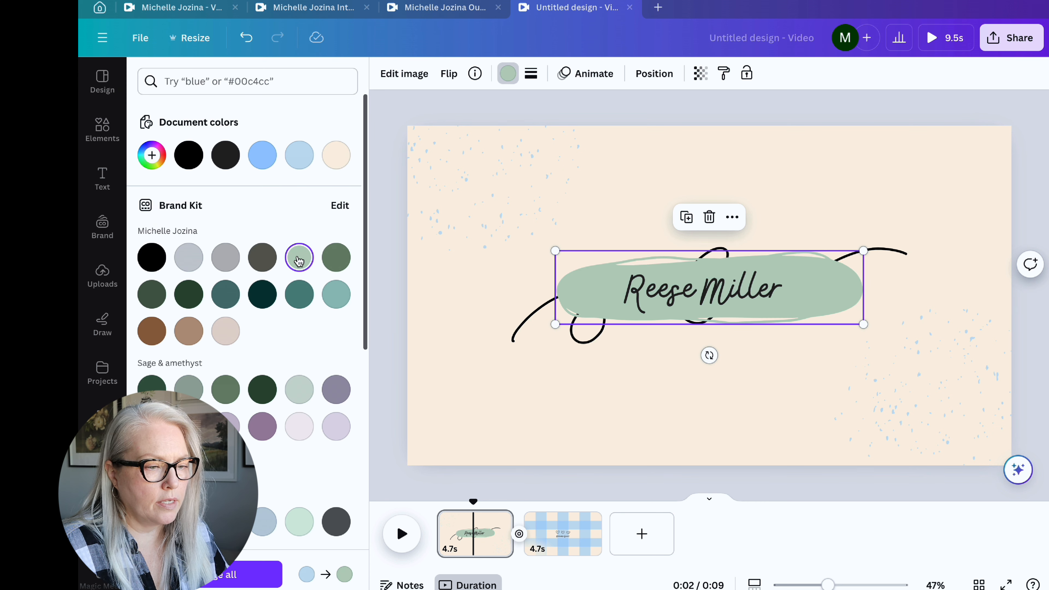
Step: Make the top-left and bottom-right speckle clusters sage green too
click(492, 207)
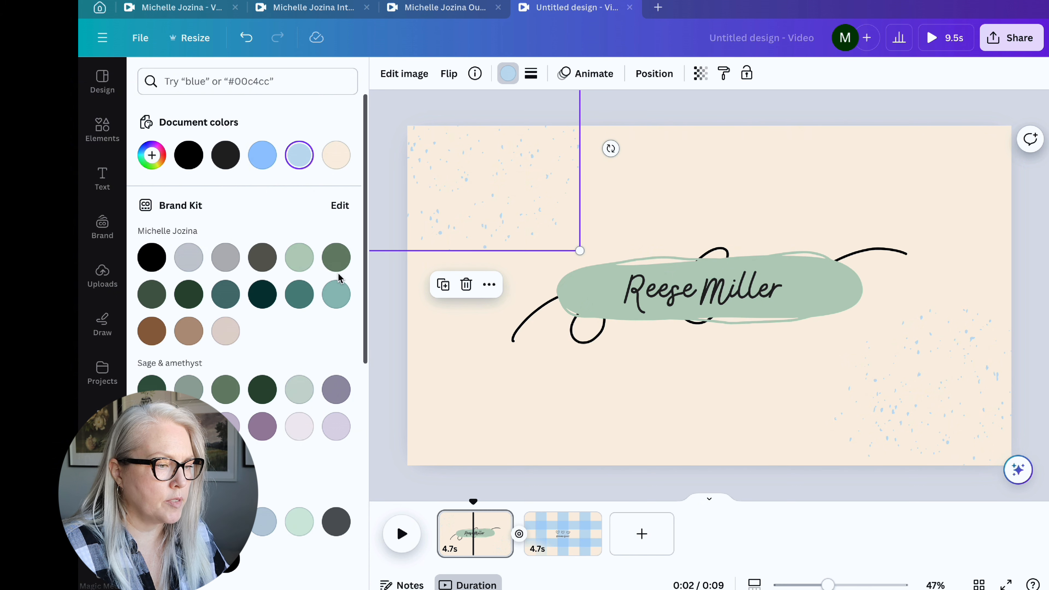
click(299, 257)
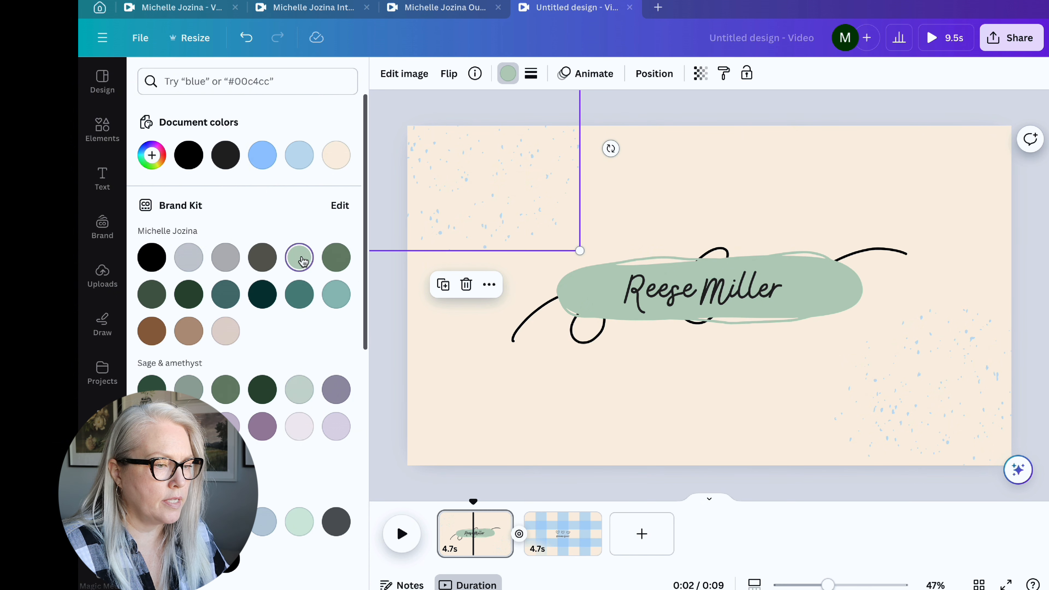
click(938, 394)
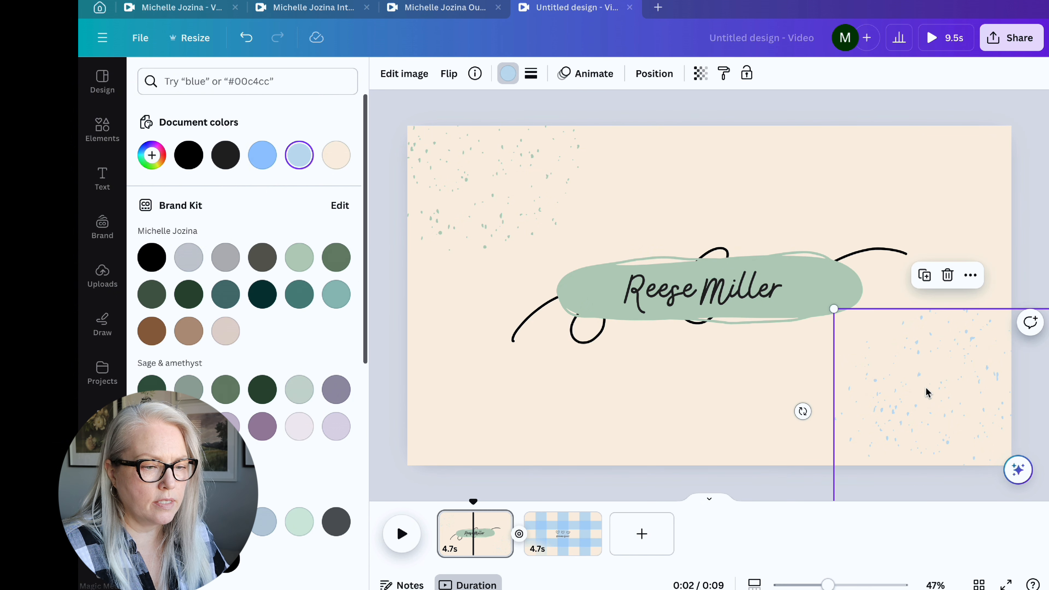
click(299, 257)
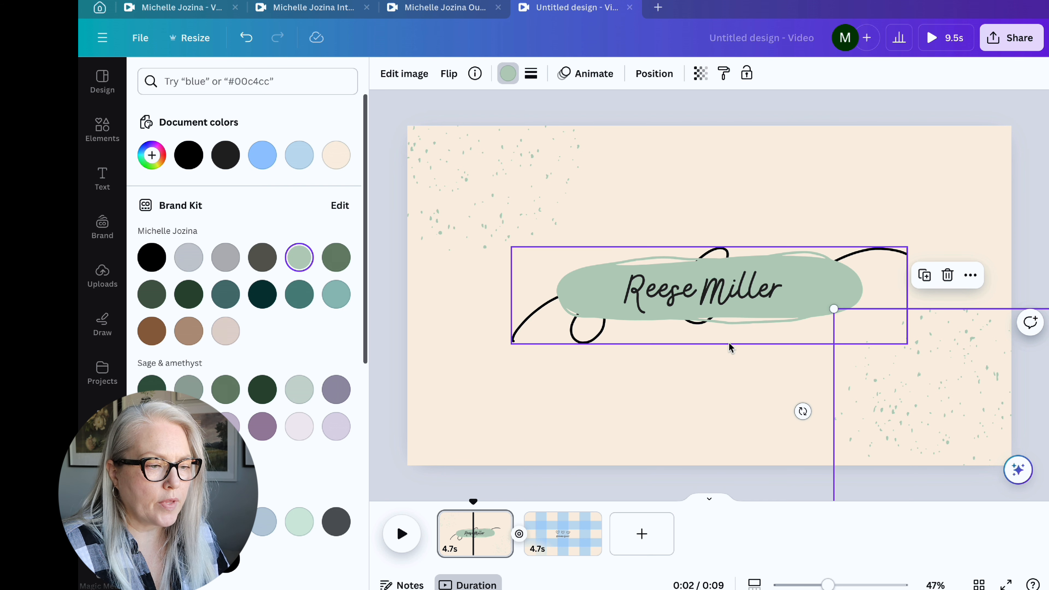
Step: Replace the placeholder name text with the creator's full name and play the intro
click(779, 290)
double_click(779, 291)
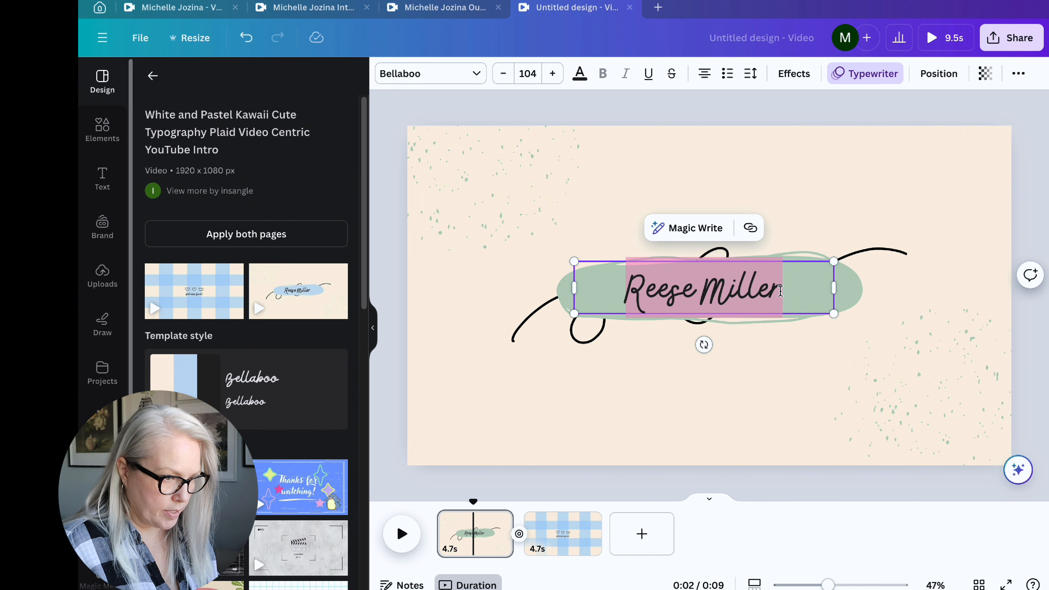
text(Mich)
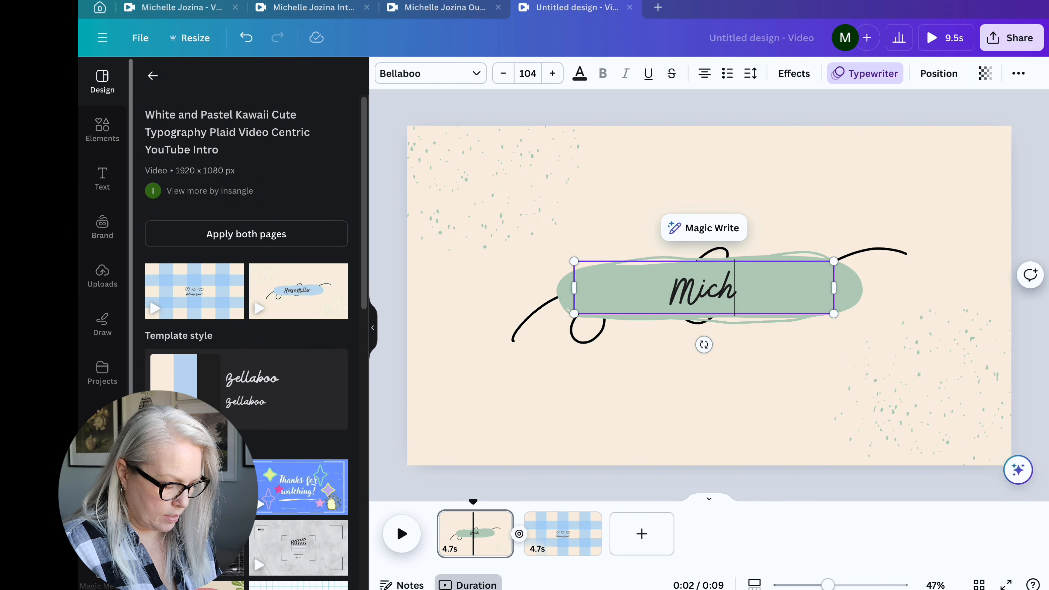
text(elle J)
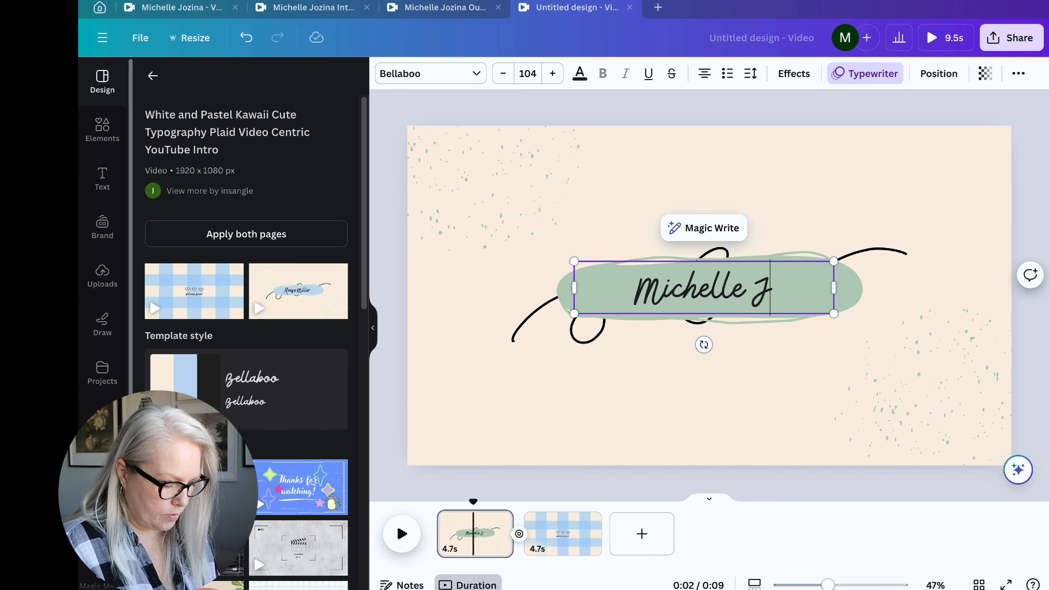
text(ozina)
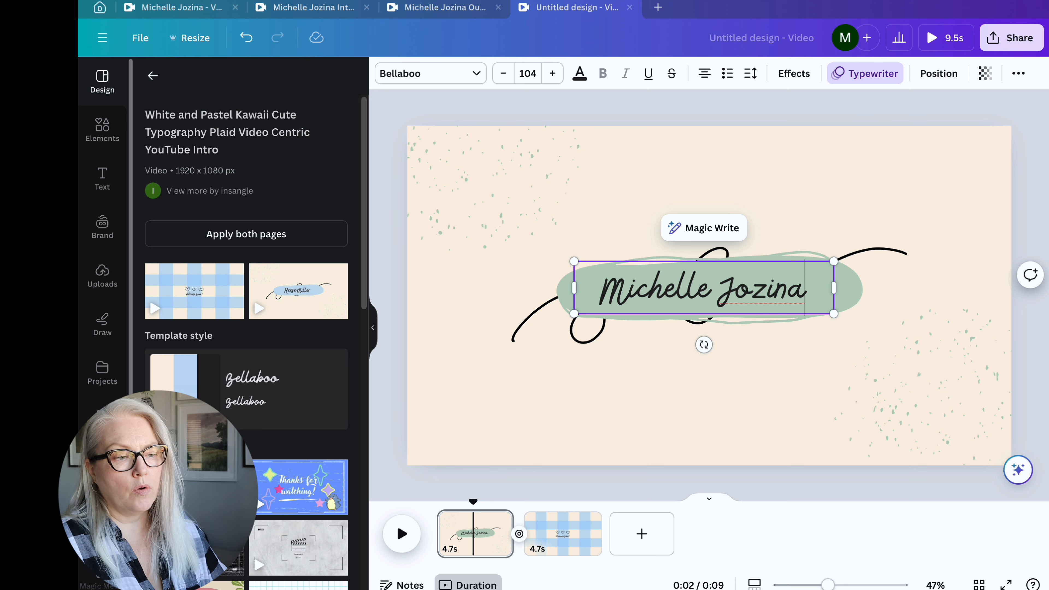
click(793, 379)
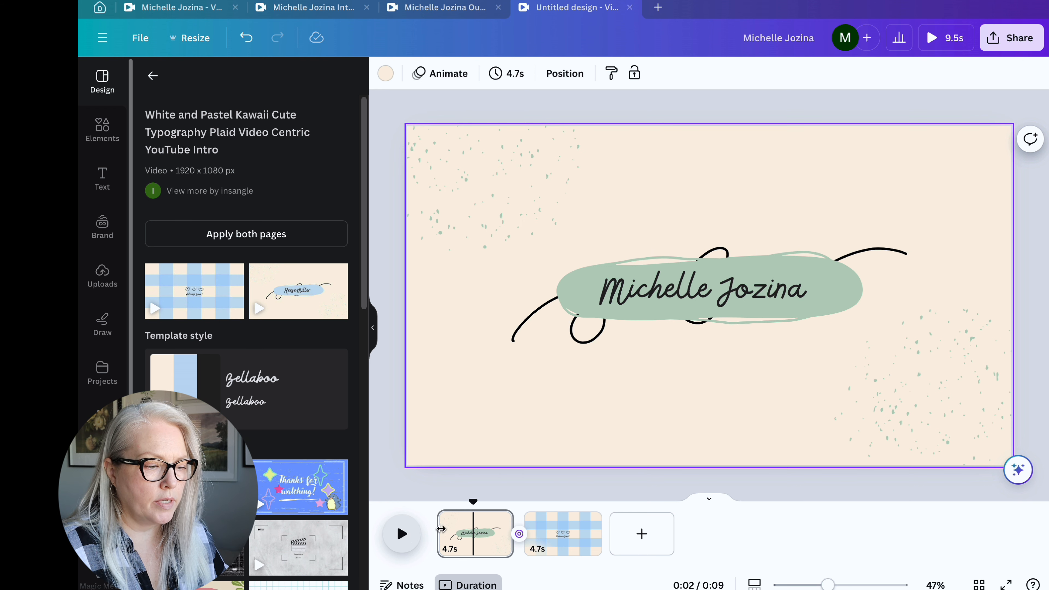
click(441, 507)
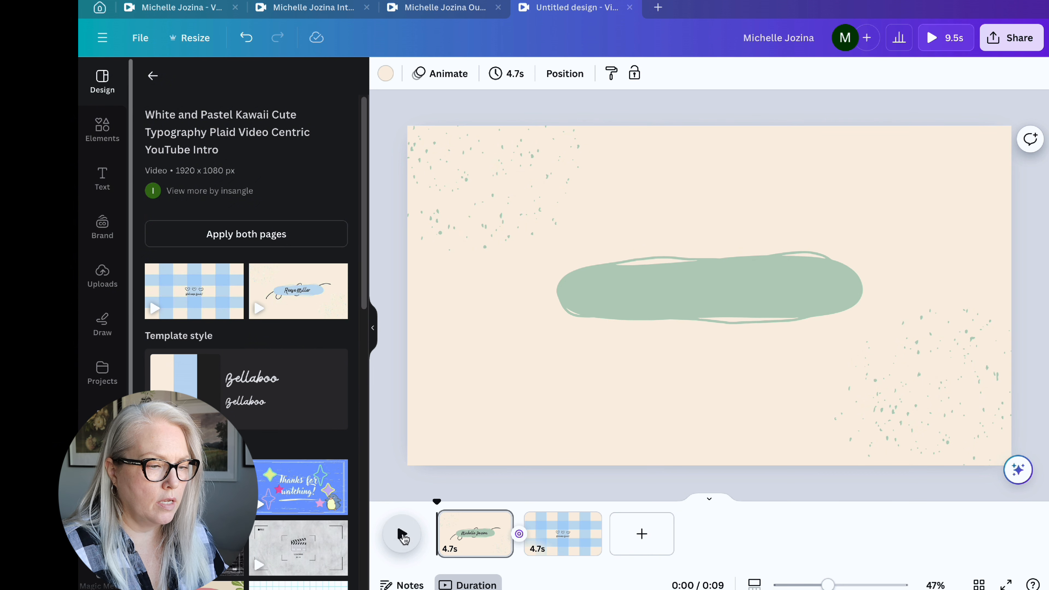
Step: Play the intro from the start and pause on the plaid Welcome Back! page
click(402, 535)
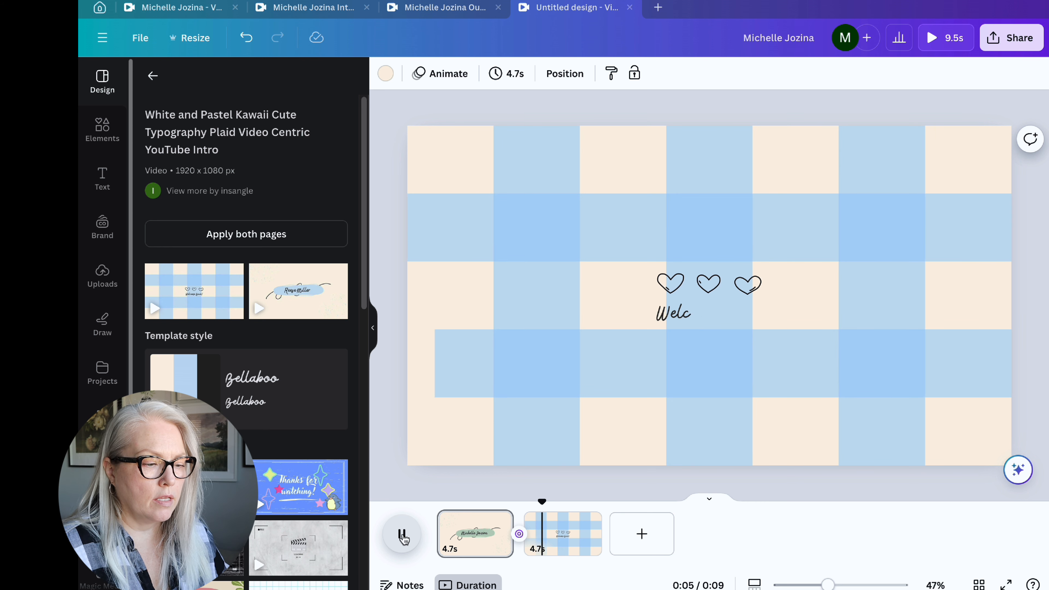
click(575, 543)
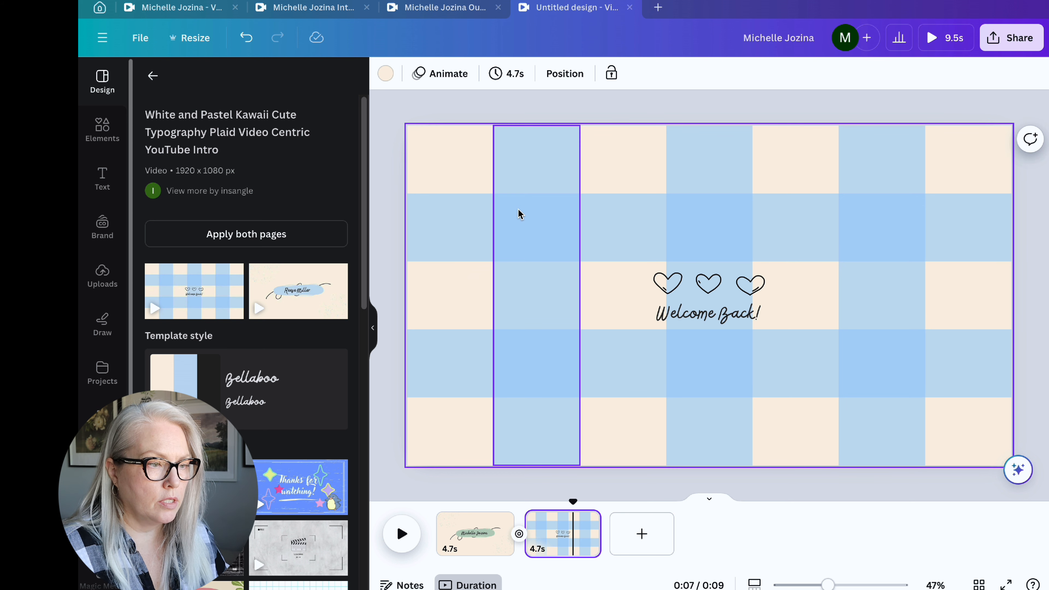
Step: Recolour a blue plaid stripe sage green and apply it to every blue stripe with Change all
click(387, 76)
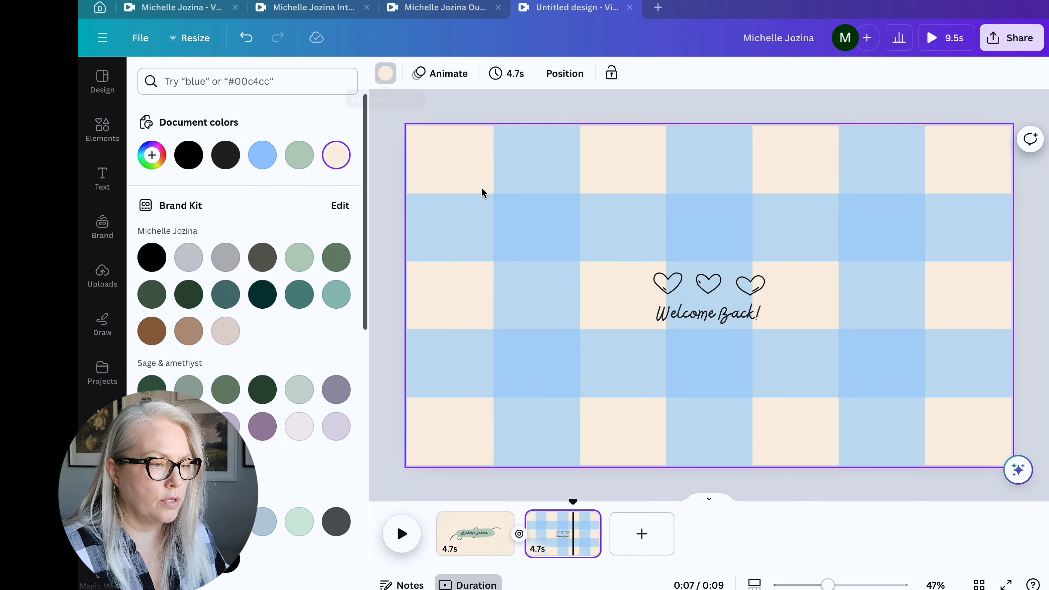
click(564, 255)
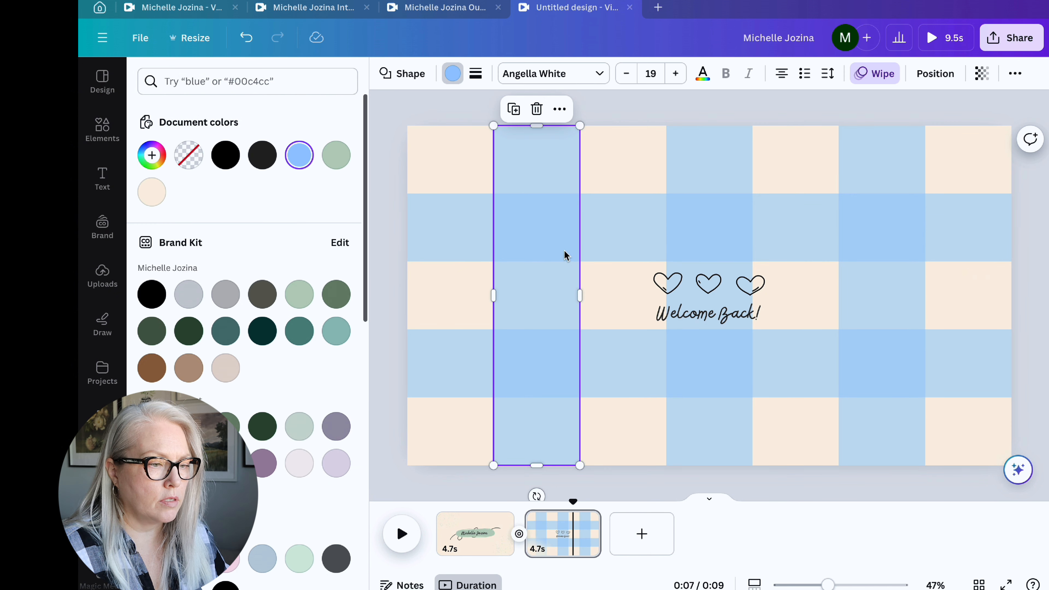
click(712, 237)
click(876, 238)
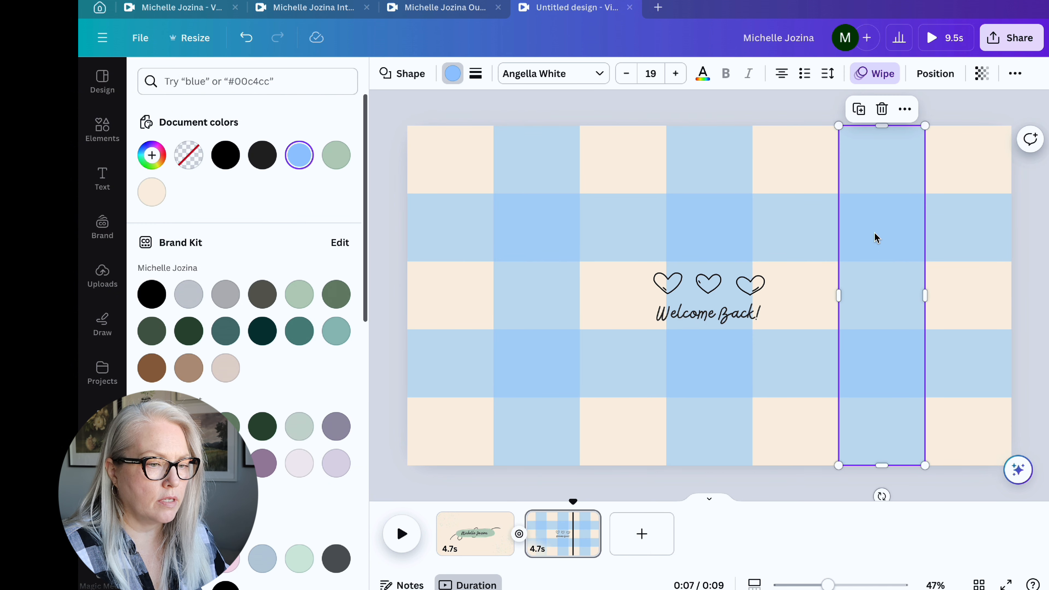
click(561, 235)
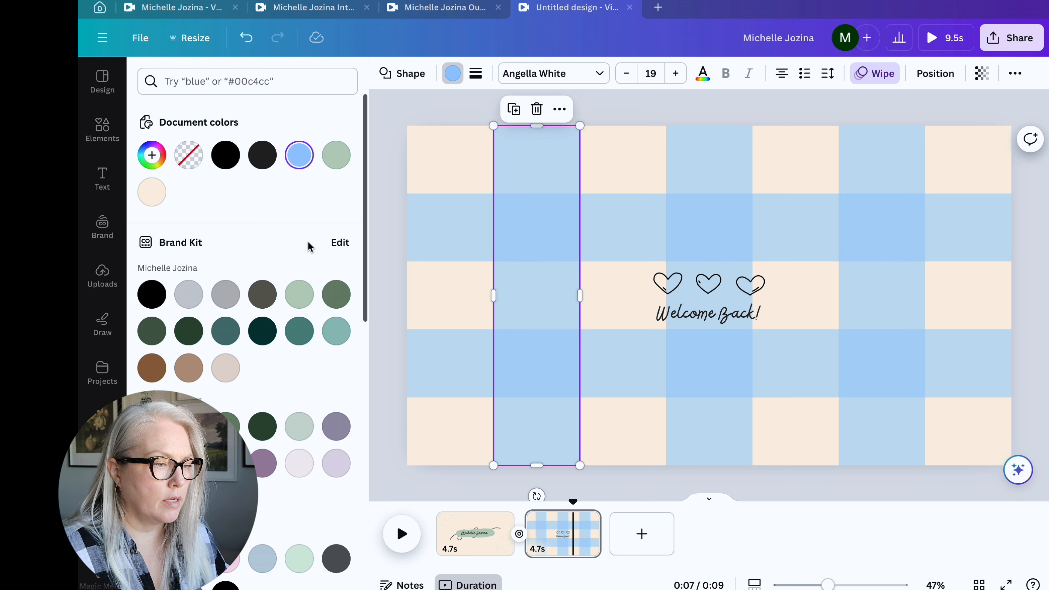
click(336, 155)
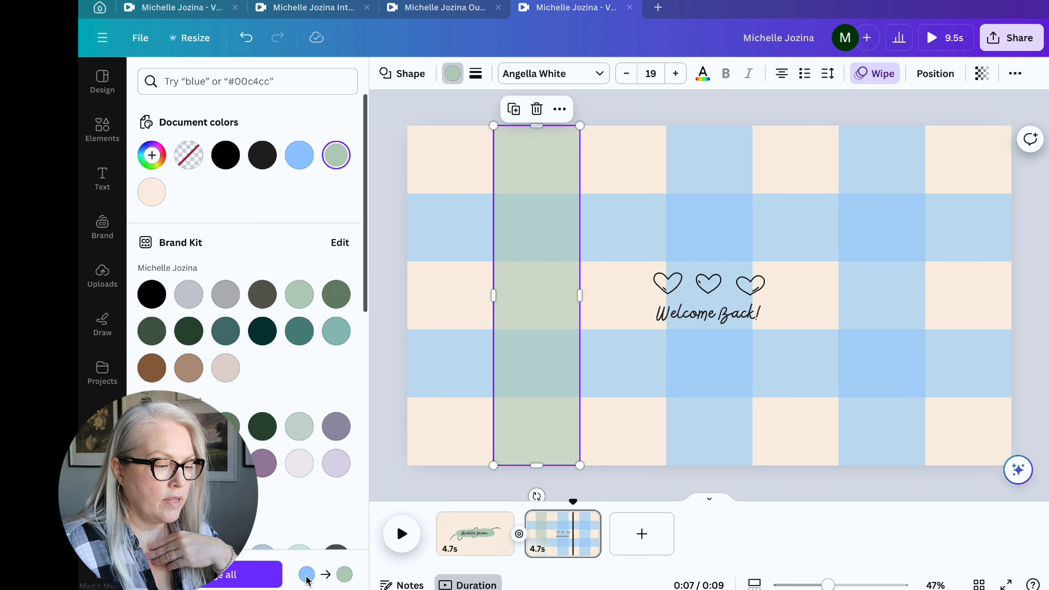
click(229, 578)
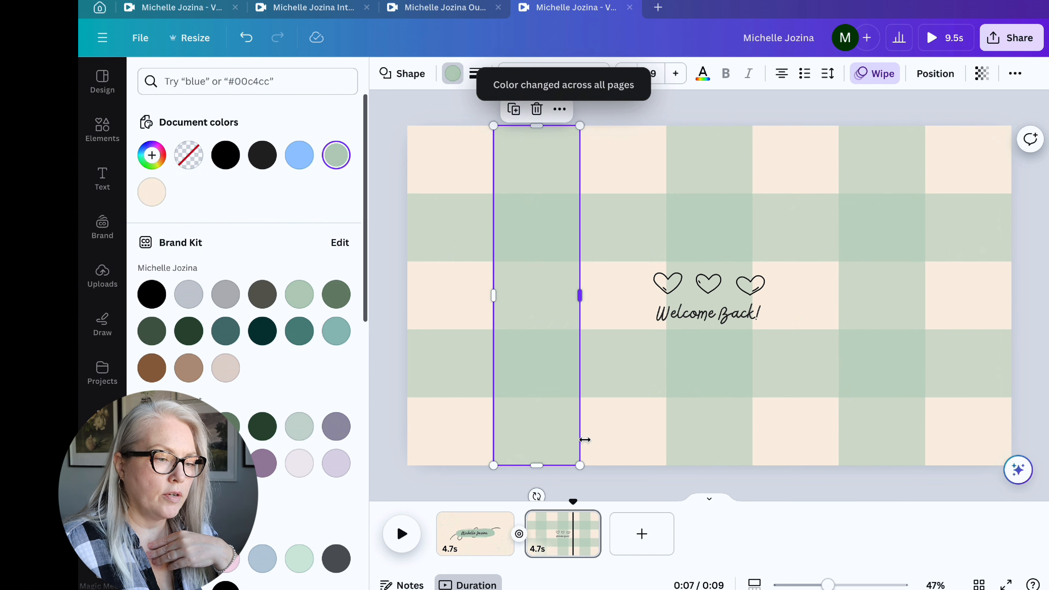
click(636, 429)
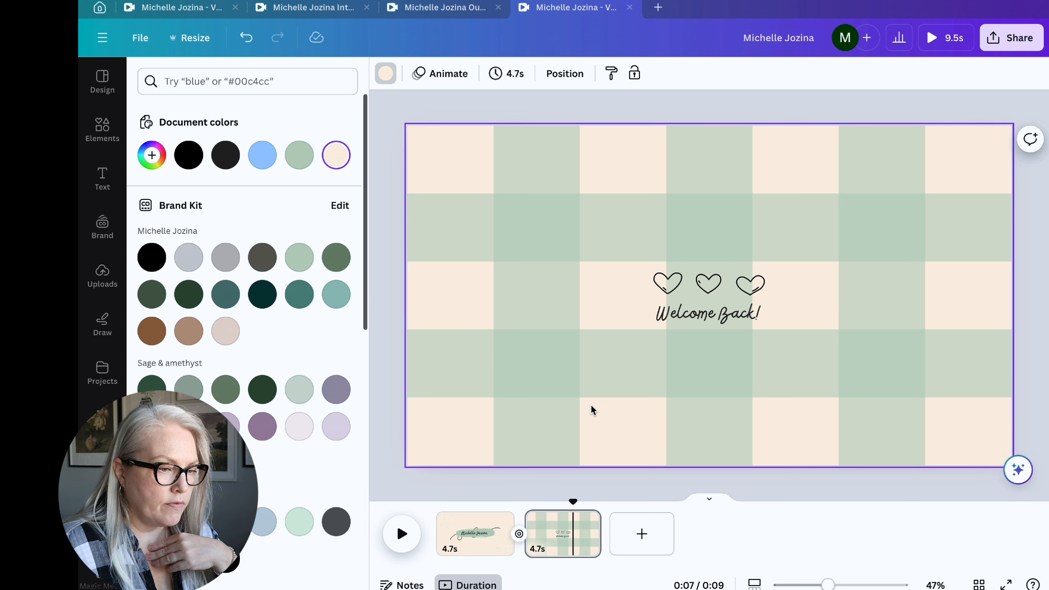
Step: Select the three hearts, then go to Elements and focus the Search elements box
click(698, 286)
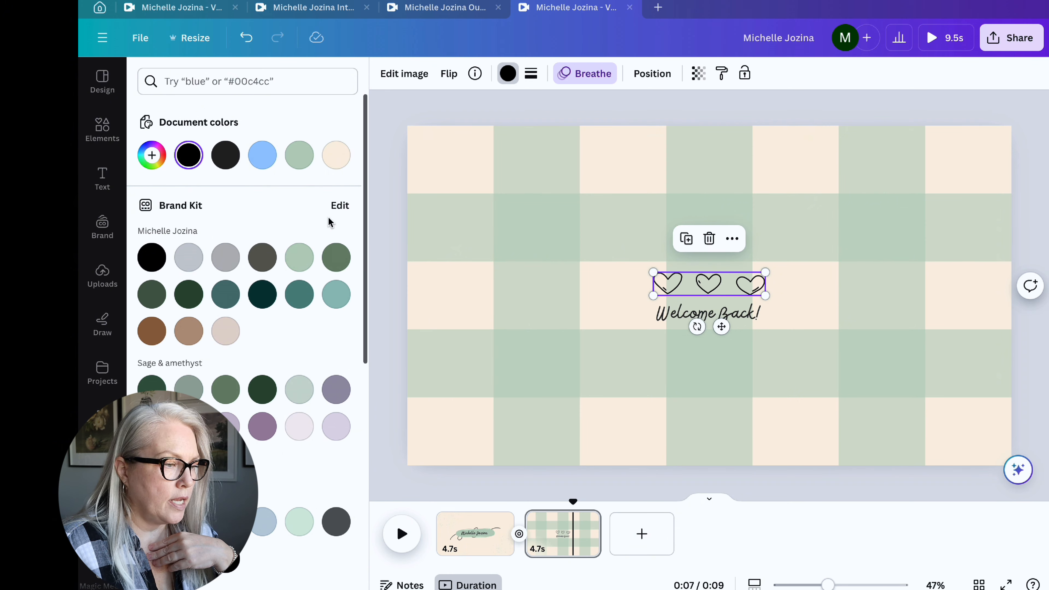
click(103, 128)
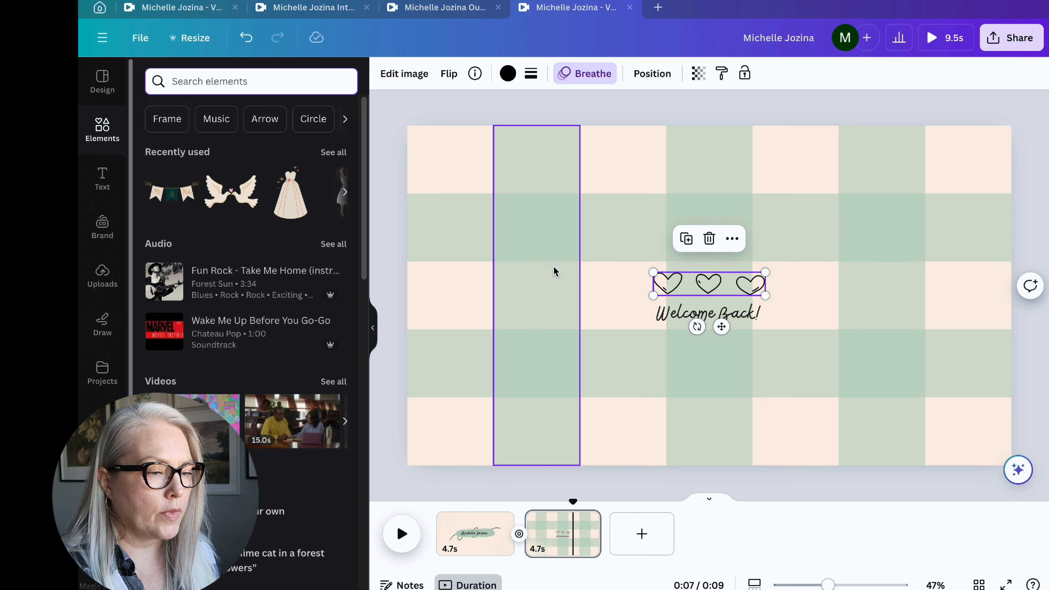
click(730, 289)
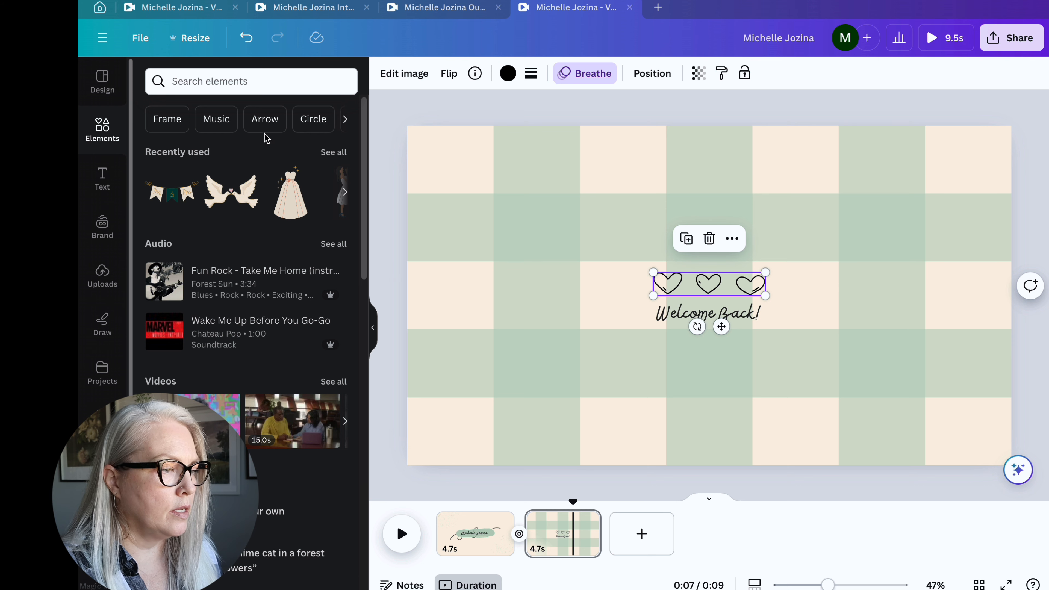
click(207, 82)
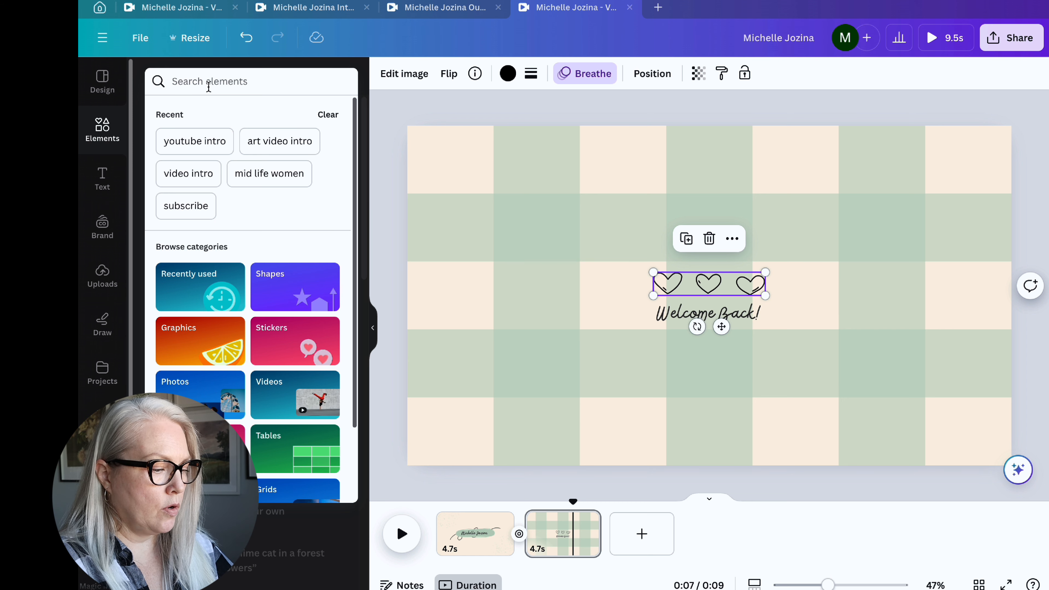
Step: Search the element library for 'stars' and browse all the Graphics results
text(sta)
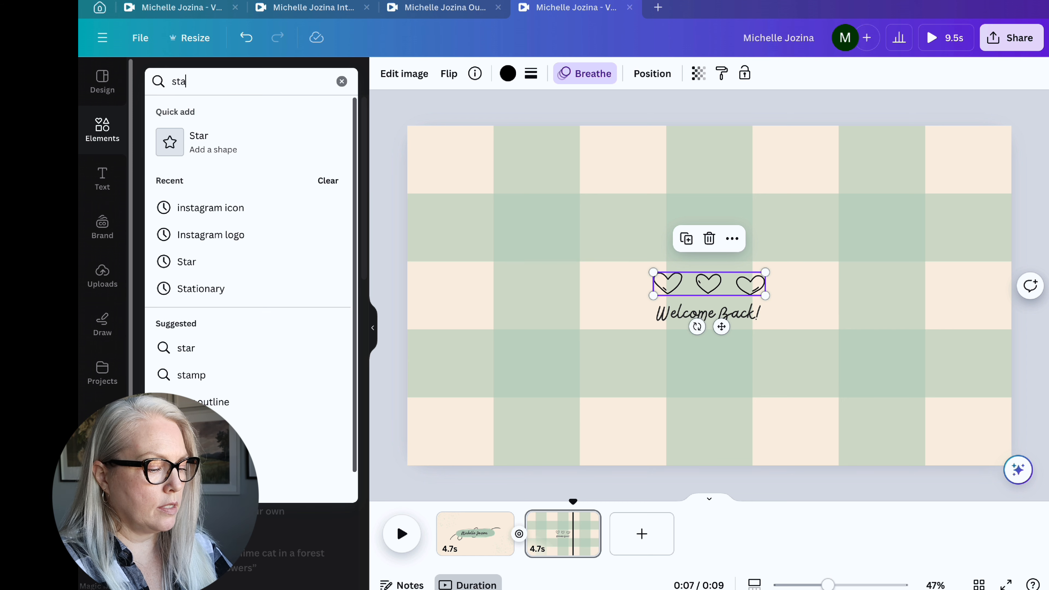
text(rs)
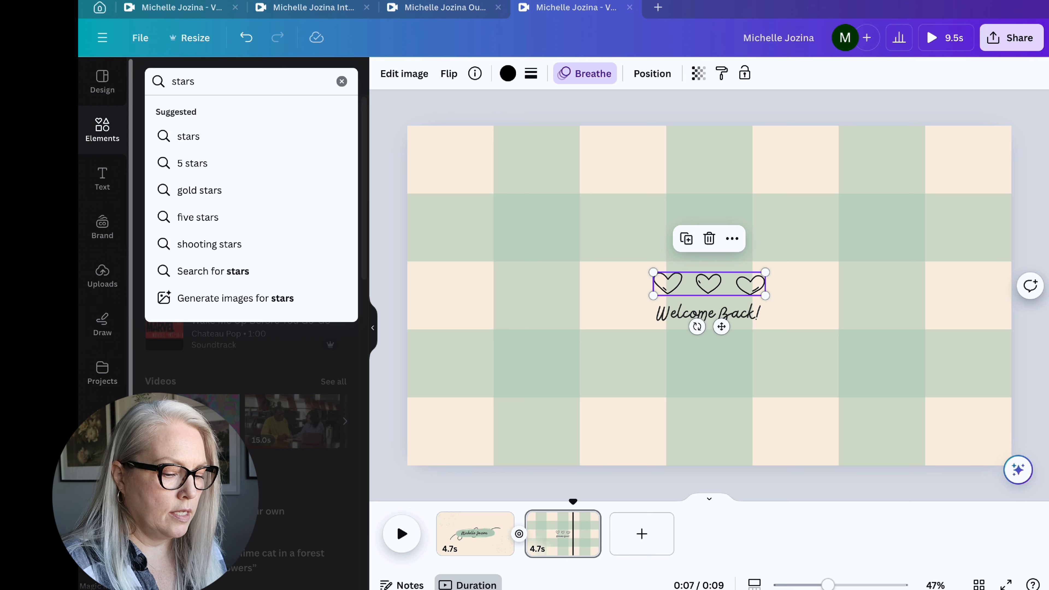
key(Return)
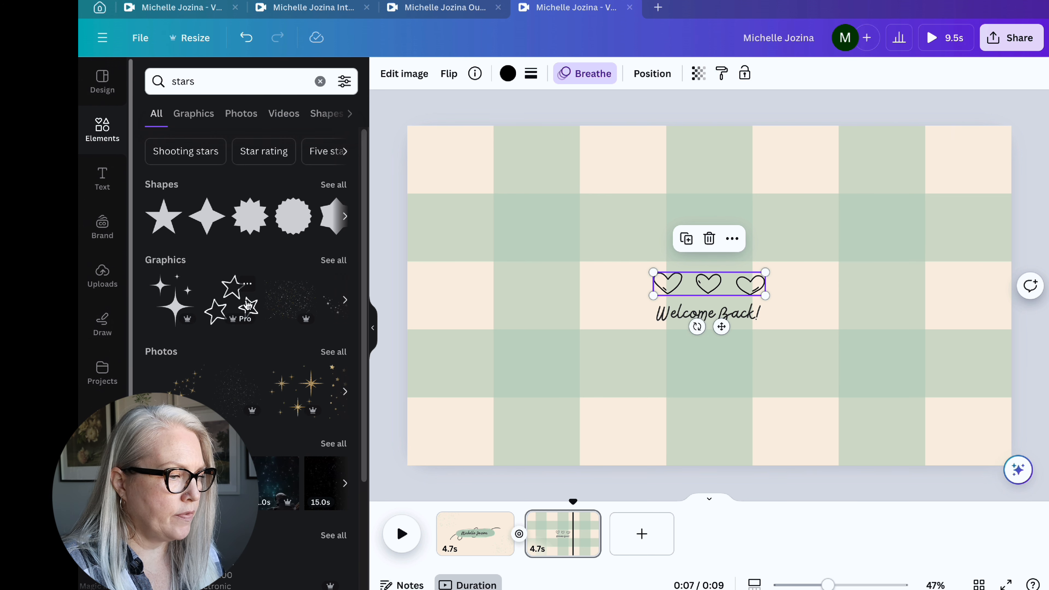
click(334, 260)
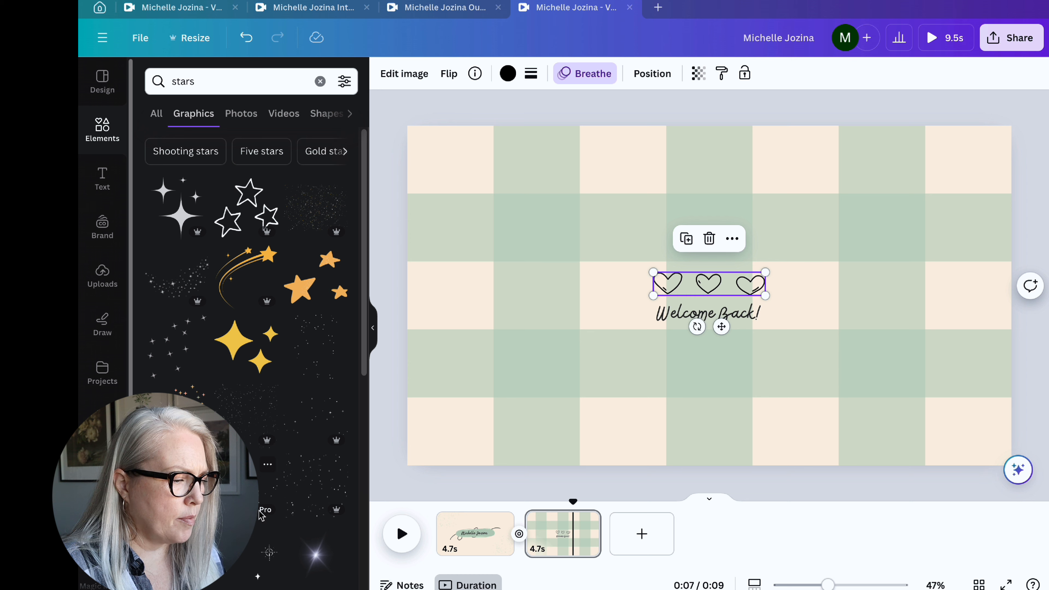
scroll(279, 462, down, 5)
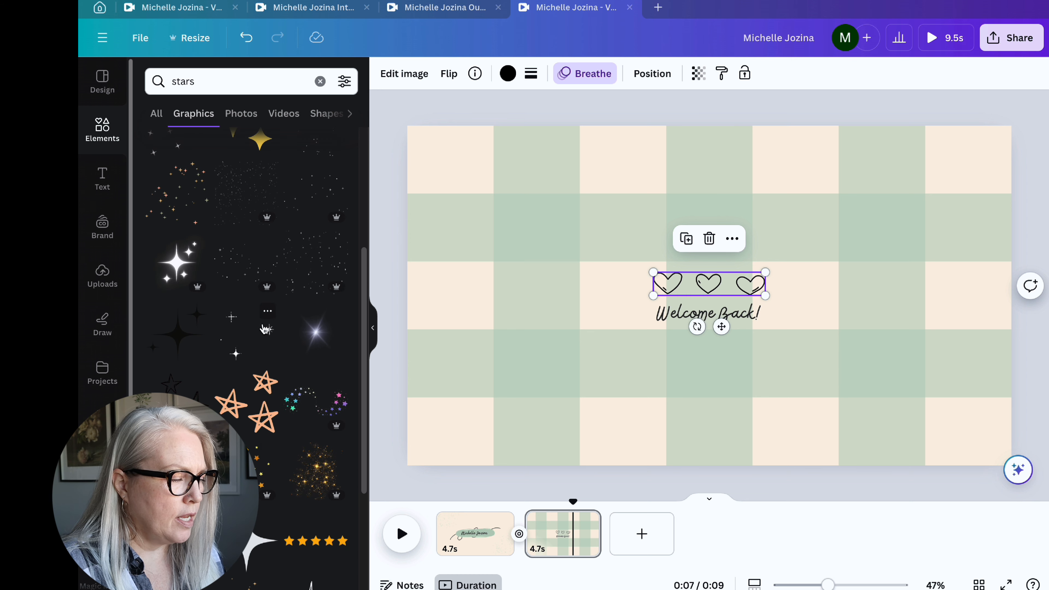
scroll(248, 327, up, 4)
scroll(264, 329, up, 2)
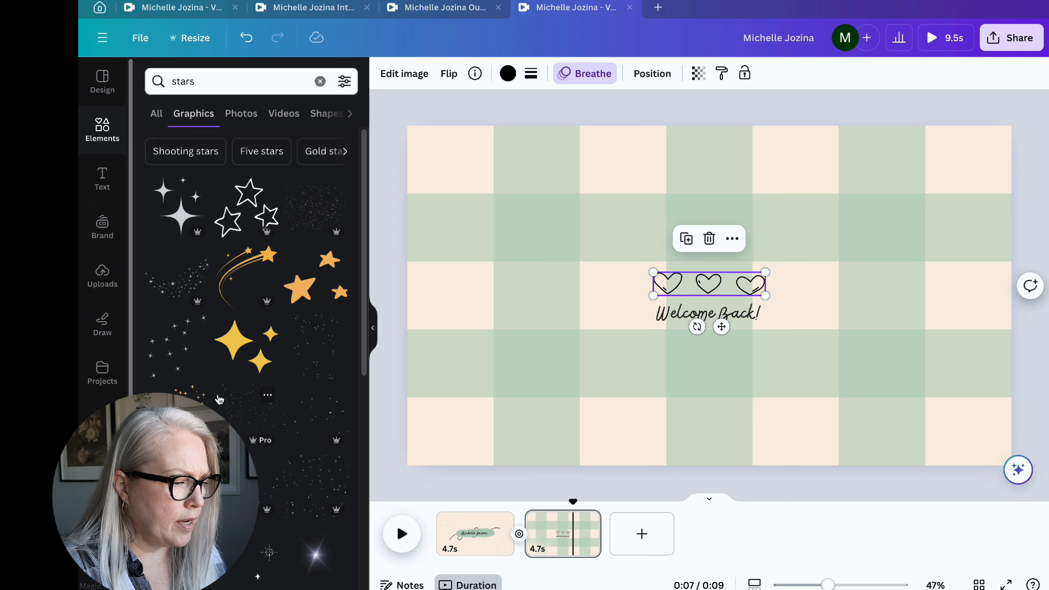
scroll(207, 380, down, 3)
scroll(232, 401, down, 2)
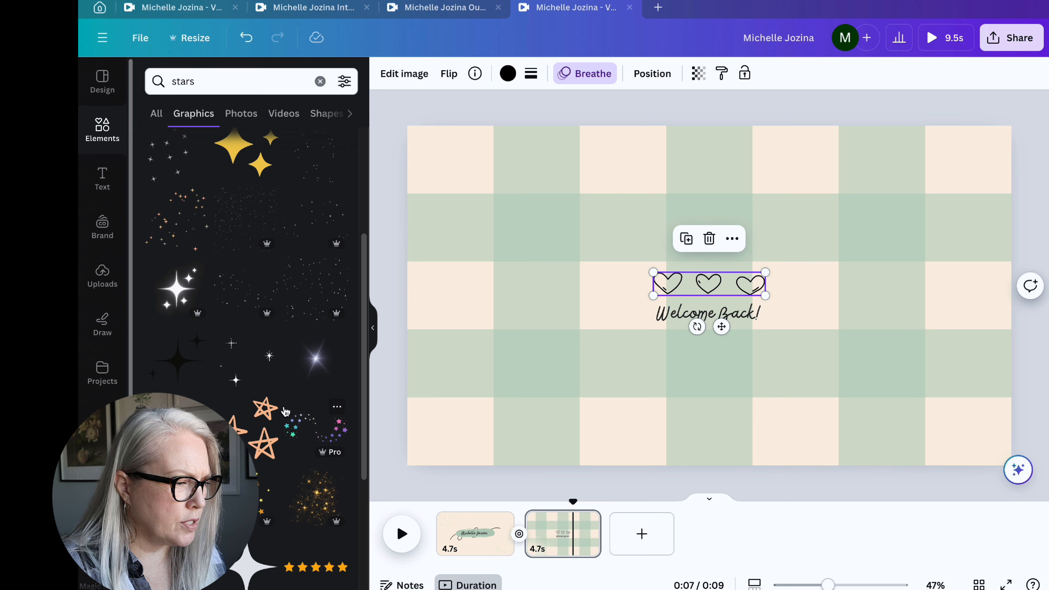
scroll(269, 401, down, 1)
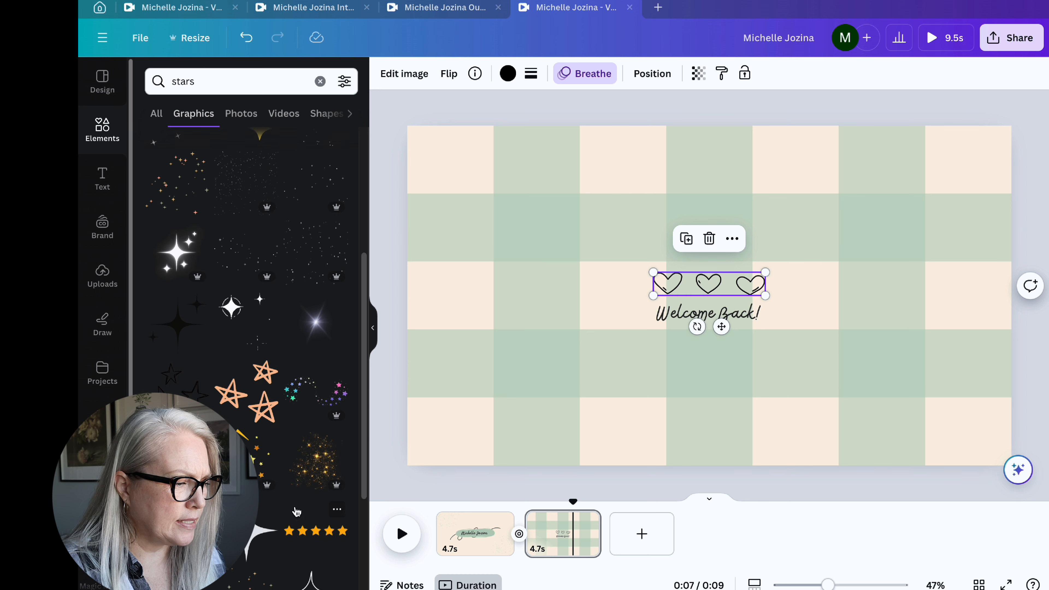
scroll(298, 446, down, 3)
scroll(313, 491, down, 2)
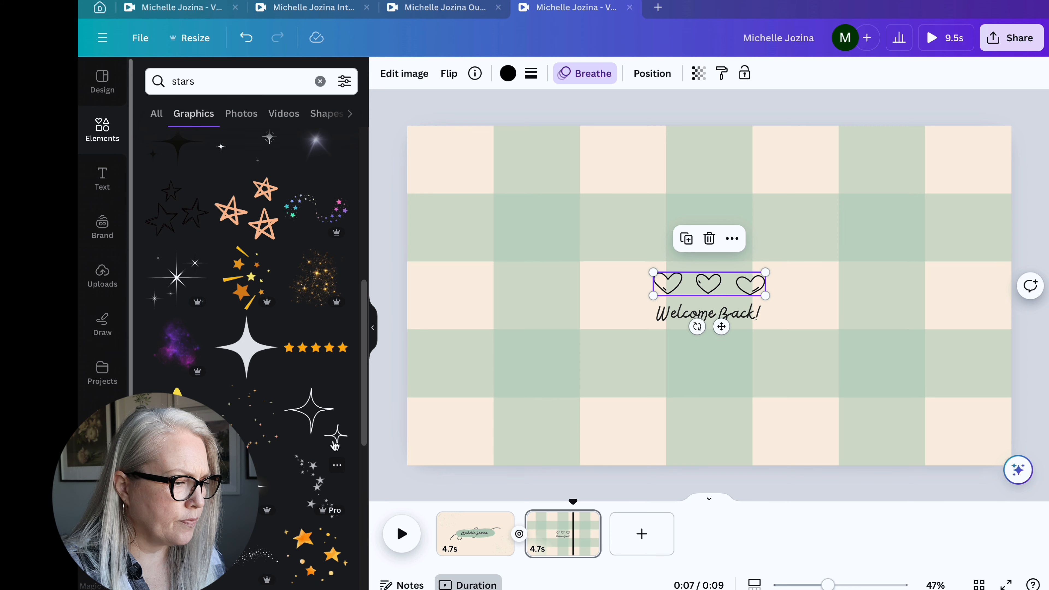
Step: Add the white outline sparkle and undo the accidental shift of the Welcome Back! text
click(325, 424)
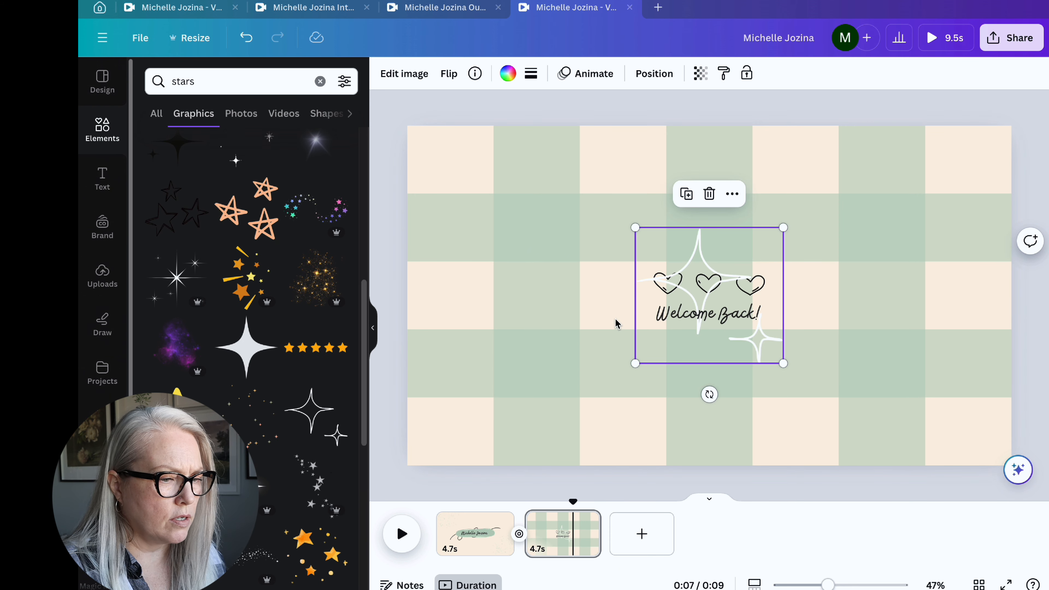
mouse_move(661, 316)
mouse_down()
mouse_move(572, 312)
mouse_move(646, 320)
mouse_up()
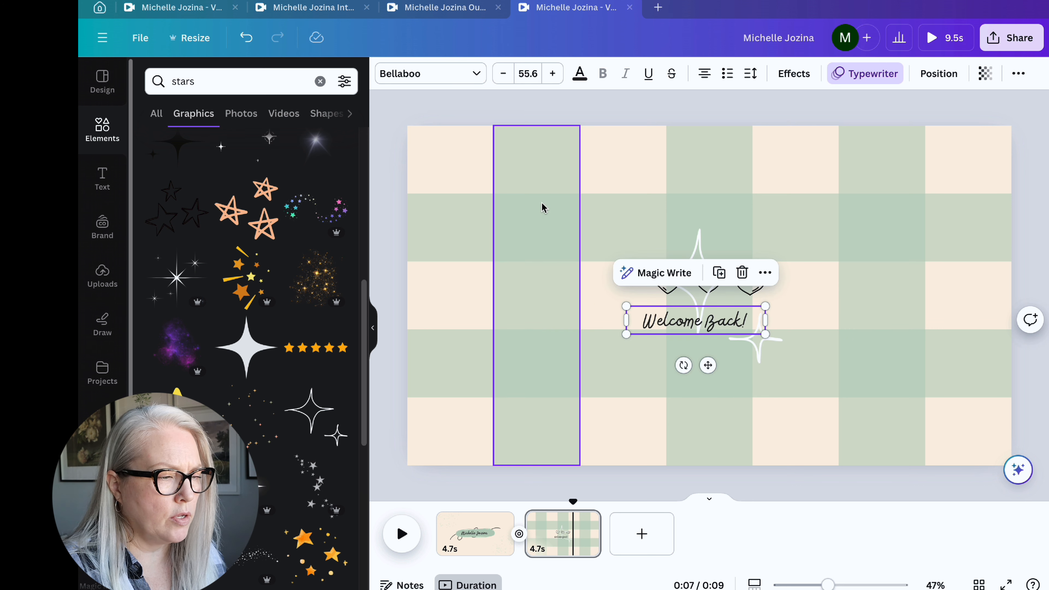
click(247, 38)
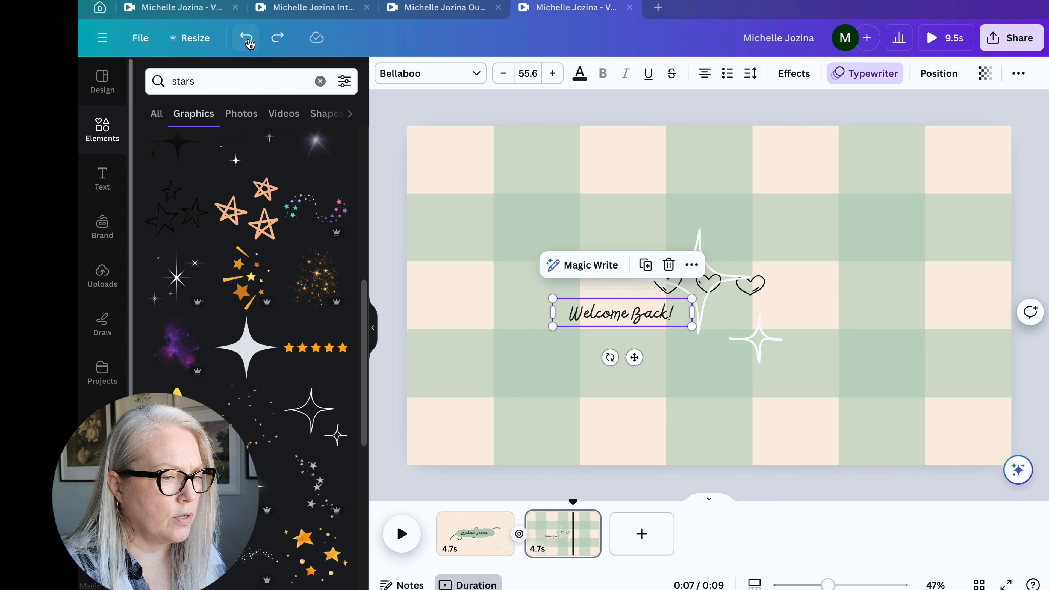
click(247, 39)
Step: Move the sparkle off the hearts and delete the three hearts graphic
click(787, 224)
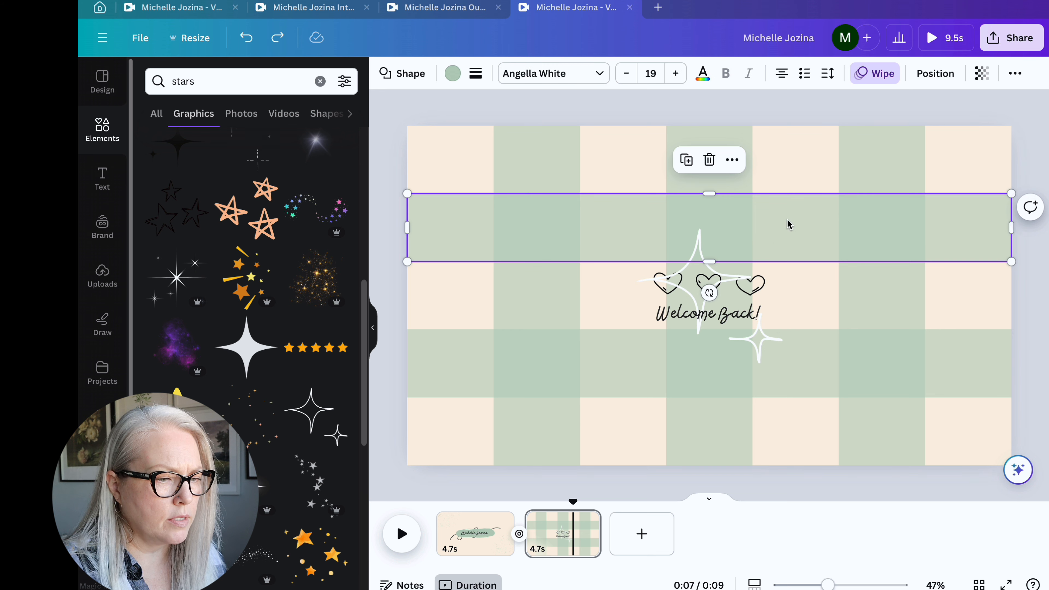
click(727, 285)
drag(740, 264, 581, 296)
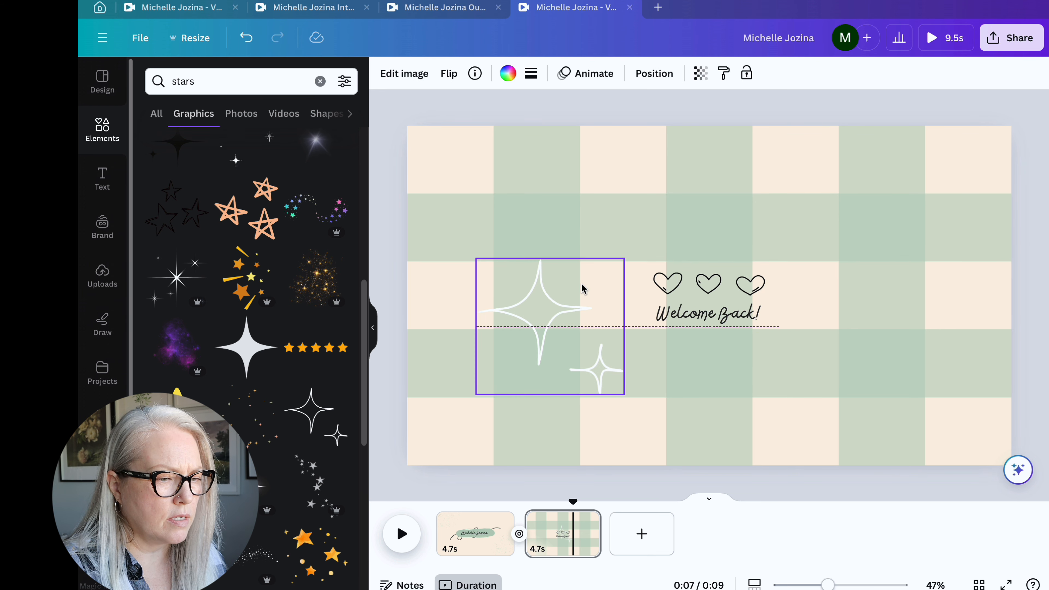
click(739, 292)
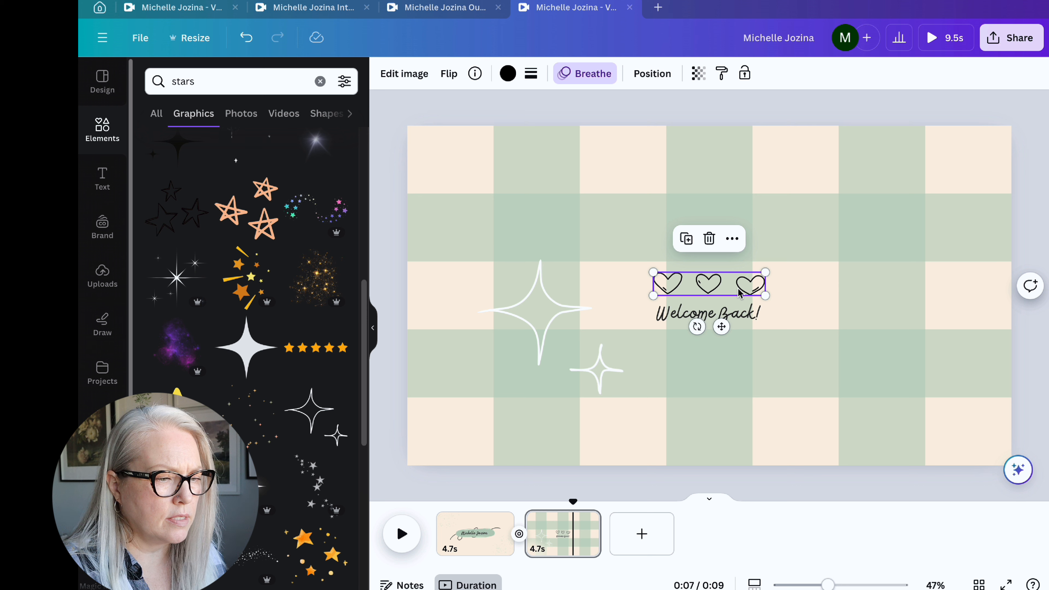
click(710, 242)
Step: Enlarge the sparkle, rotate it 45° and centre it above Welcome Back!
drag(566, 335, 646, 237)
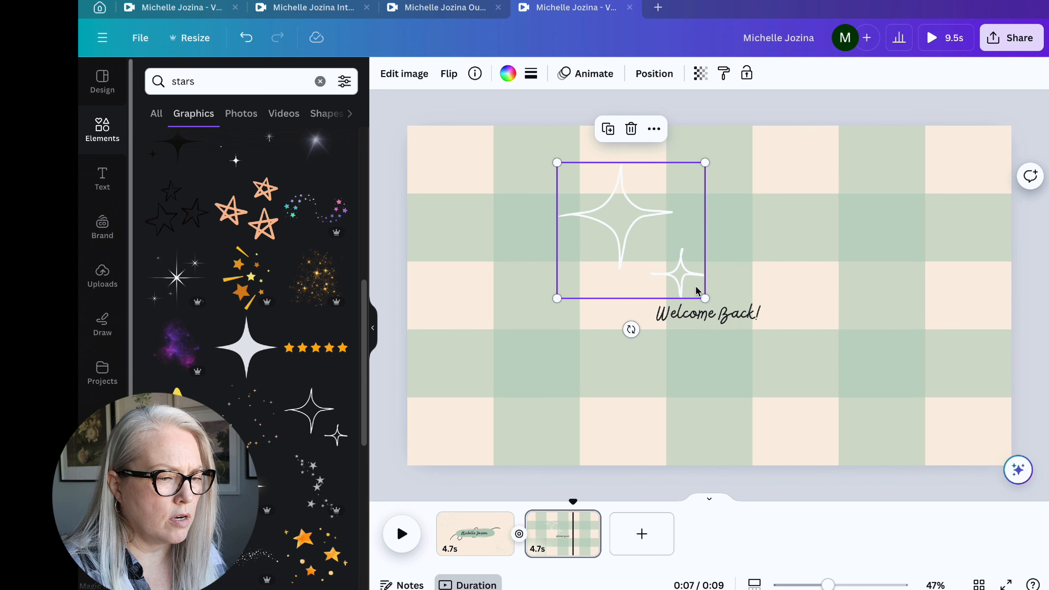
drag(705, 296, 733, 319)
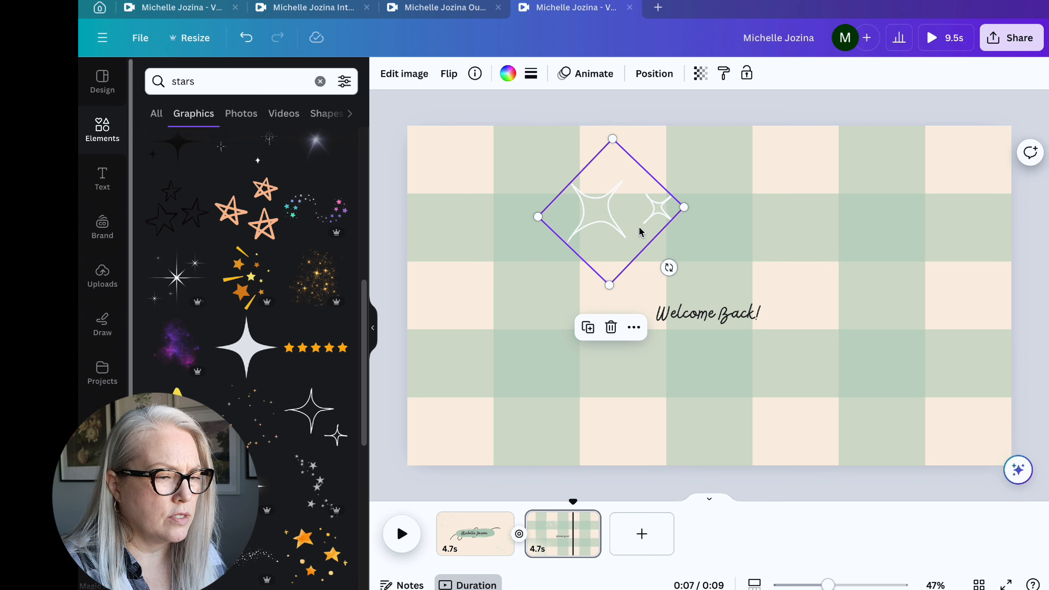
drag(645, 220, 766, 241)
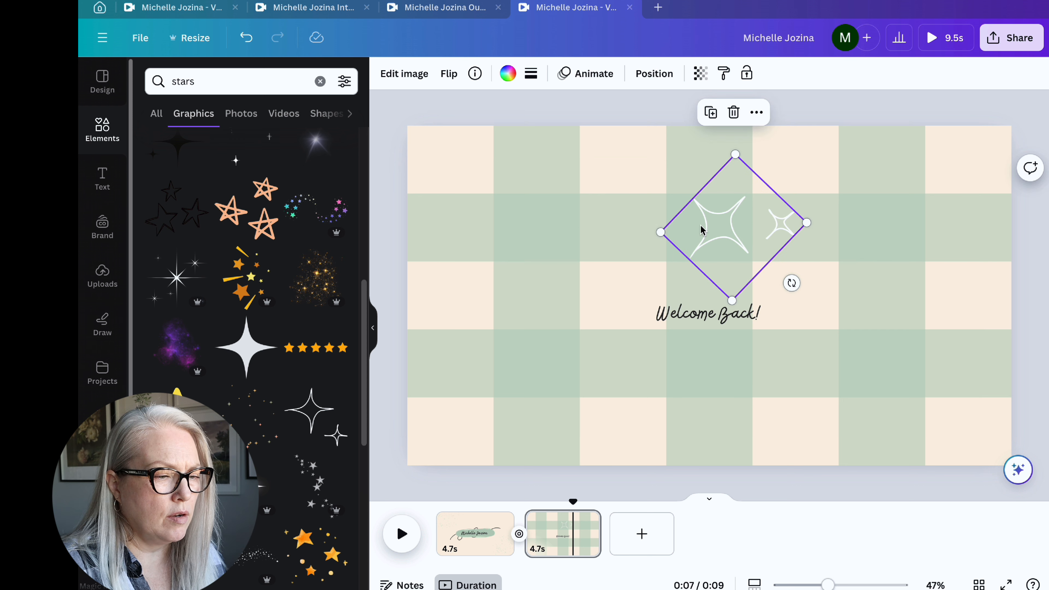
click(509, 76)
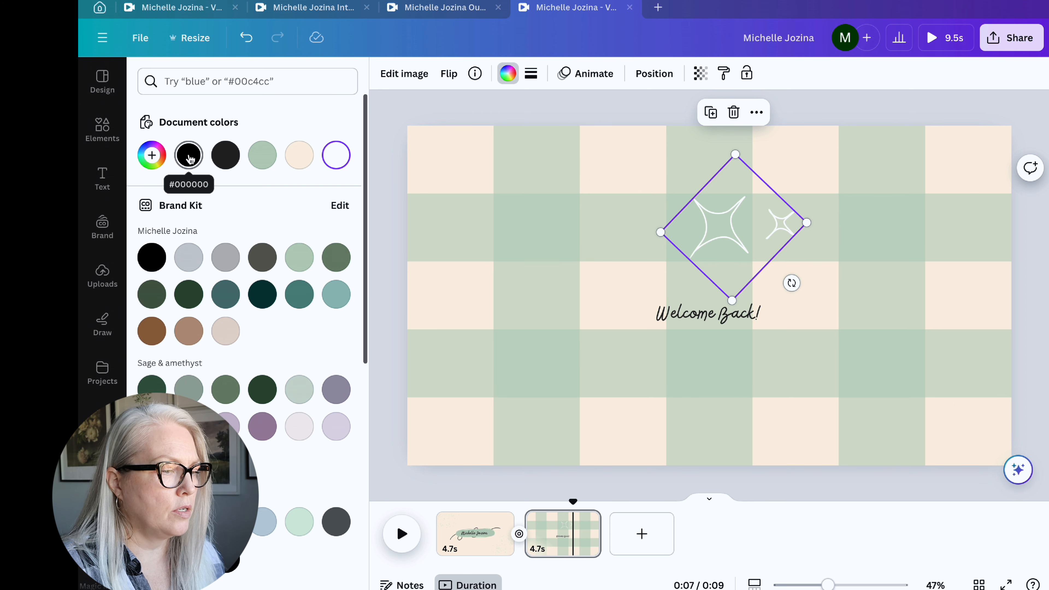
Step: Make the sparkle graphic black and shrink it, nudging it into place
click(189, 157)
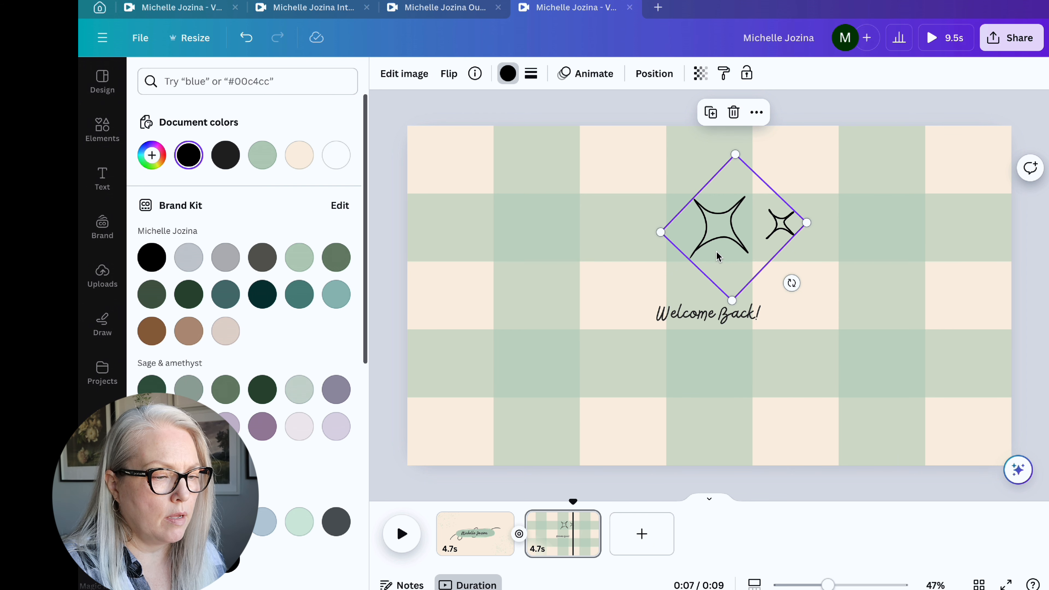
drag(733, 296, 733, 277)
drag(760, 236, 773, 307)
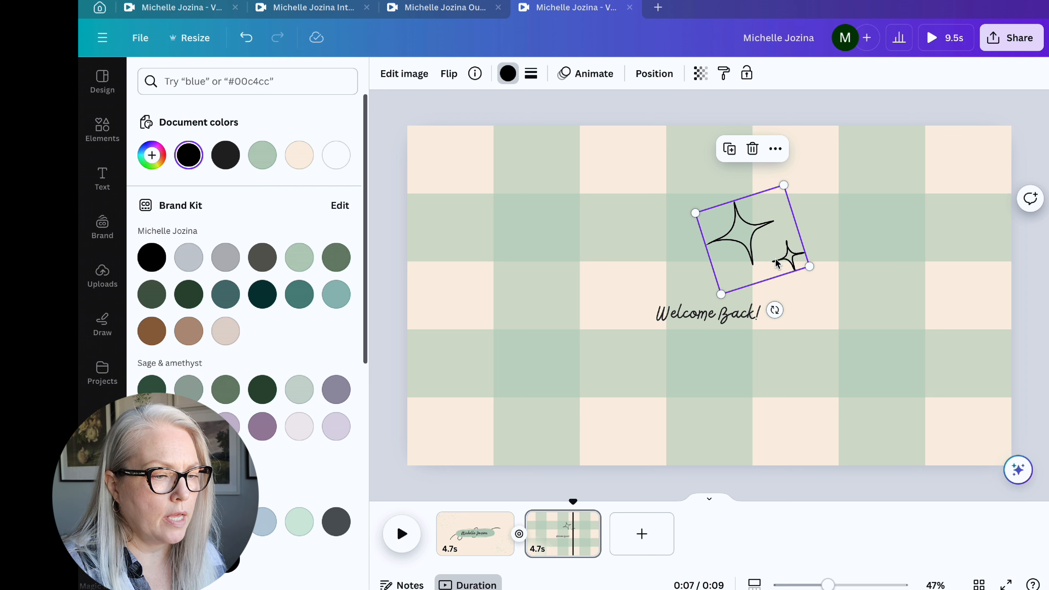
drag(775, 263, 771, 271)
drag(710, 301, 756, 255)
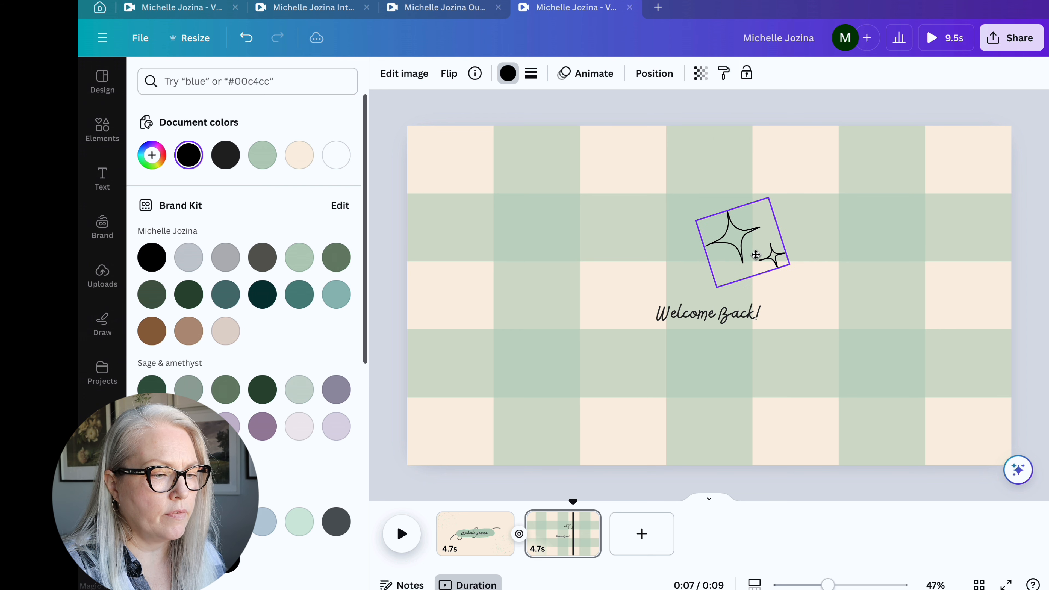
Step: Enlarge the Welcome Back! text to size 106 and centre it under the sparkle
click(720, 323)
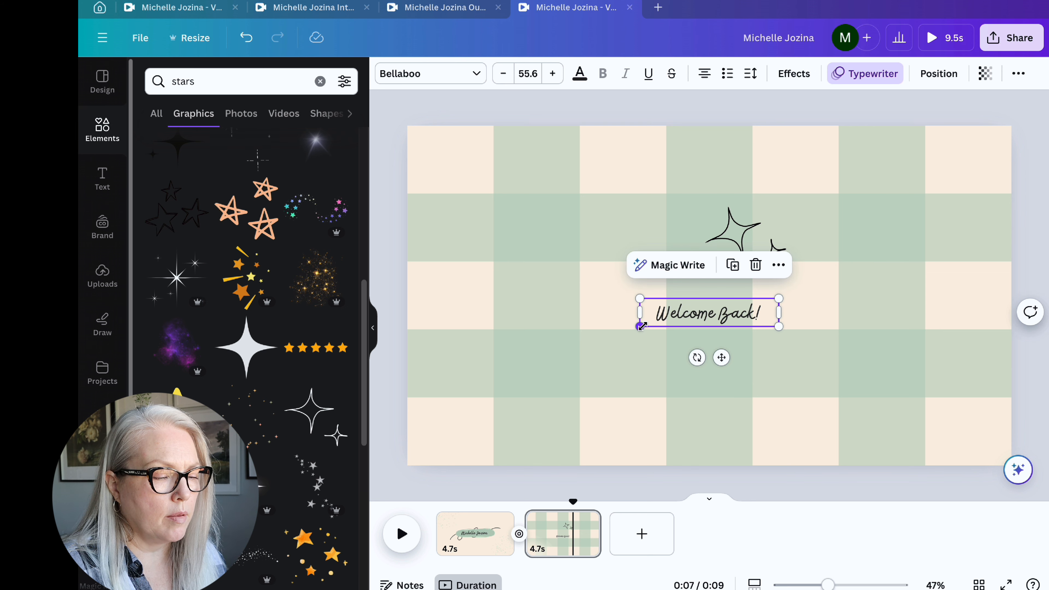
drag(641, 326, 522, 378)
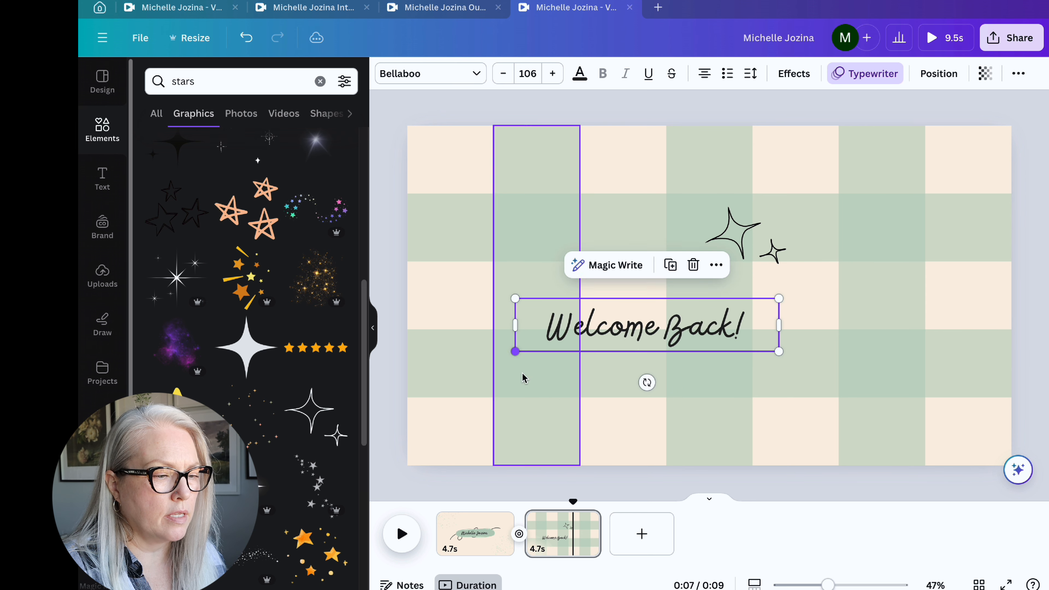
drag(658, 342, 723, 327)
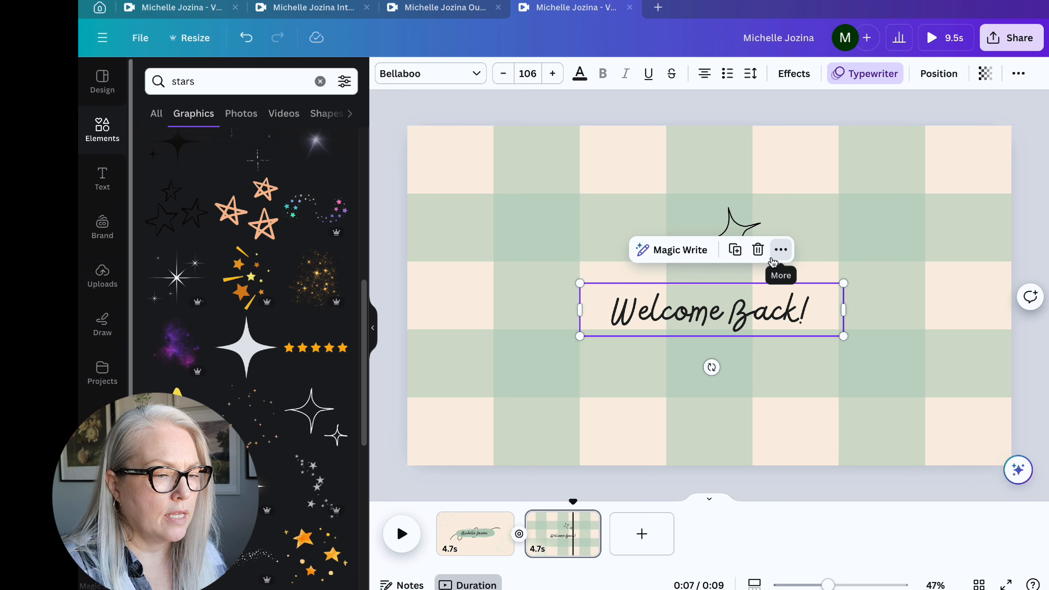
click(745, 227)
drag(755, 249, 759, 263)
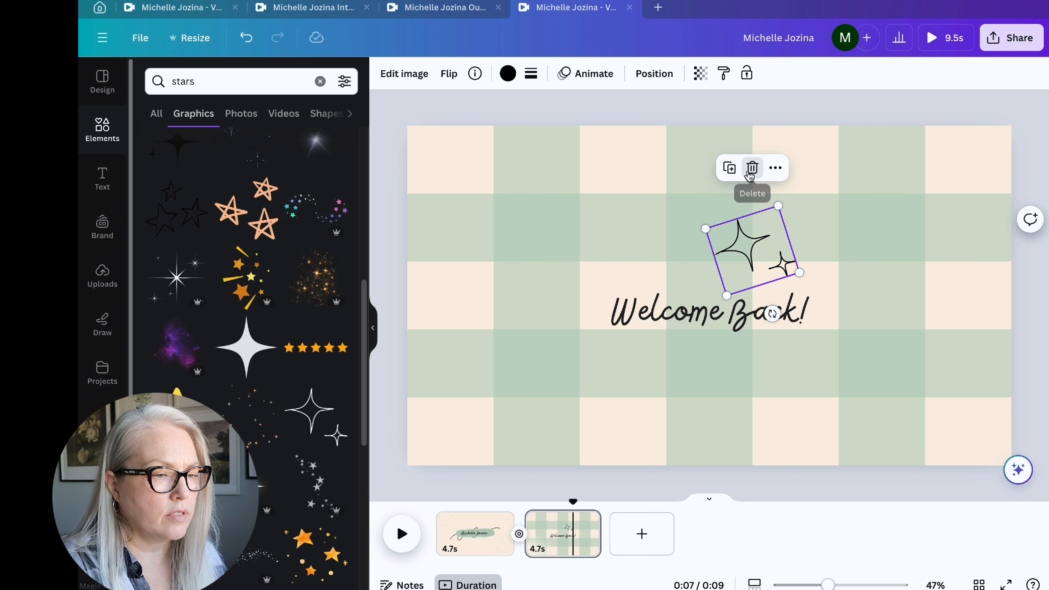
Step: Duplicate the sparkle, place the copy to the left of the original, and tilt it
click(729, 169)
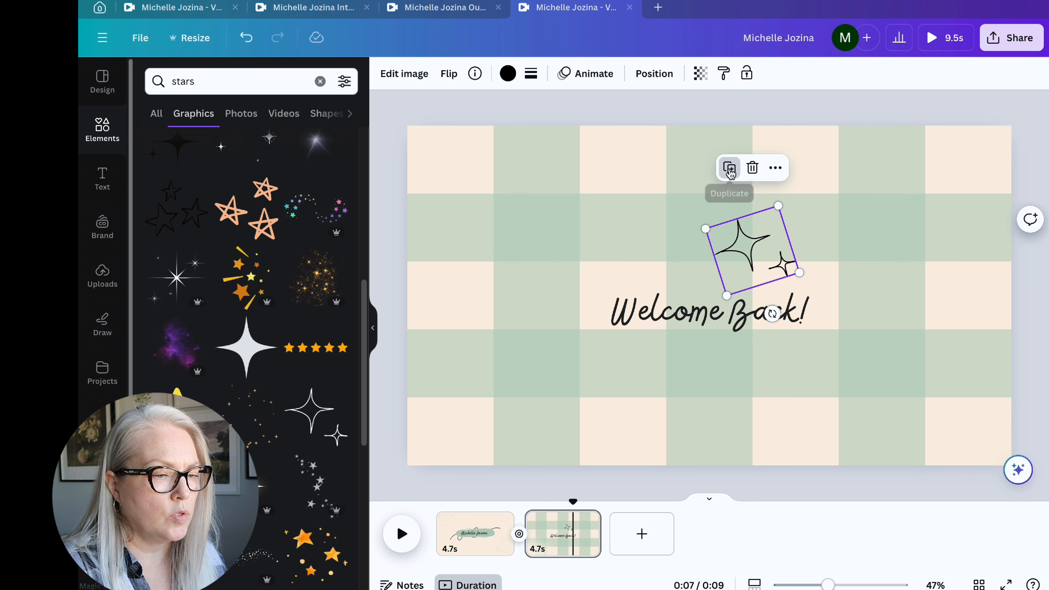
drag(764, 267, 649, 262)
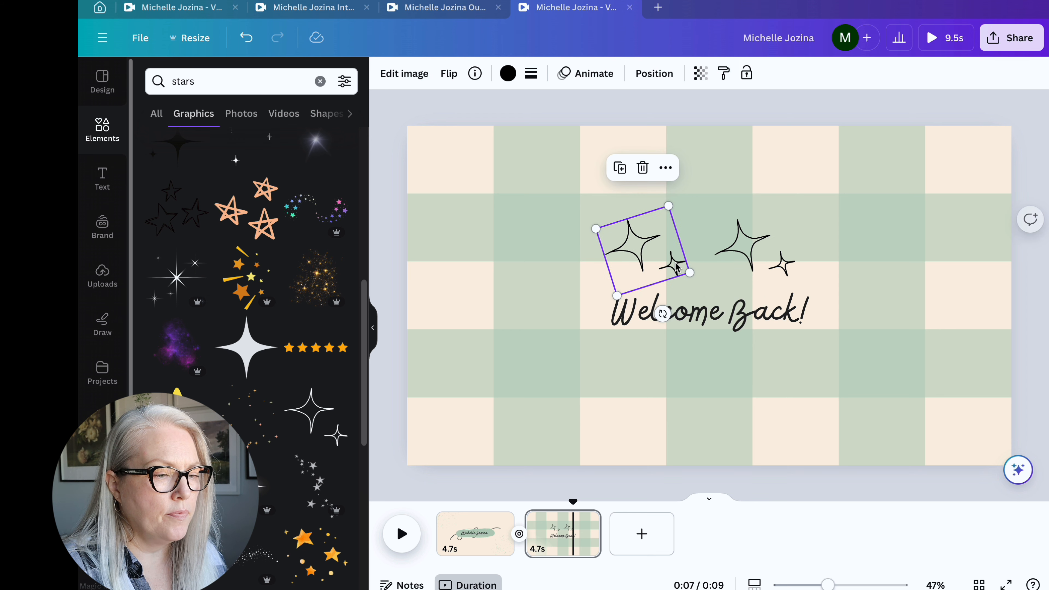
drag(662, 313, 629, 163)
drag(641, 262, 601, 251)
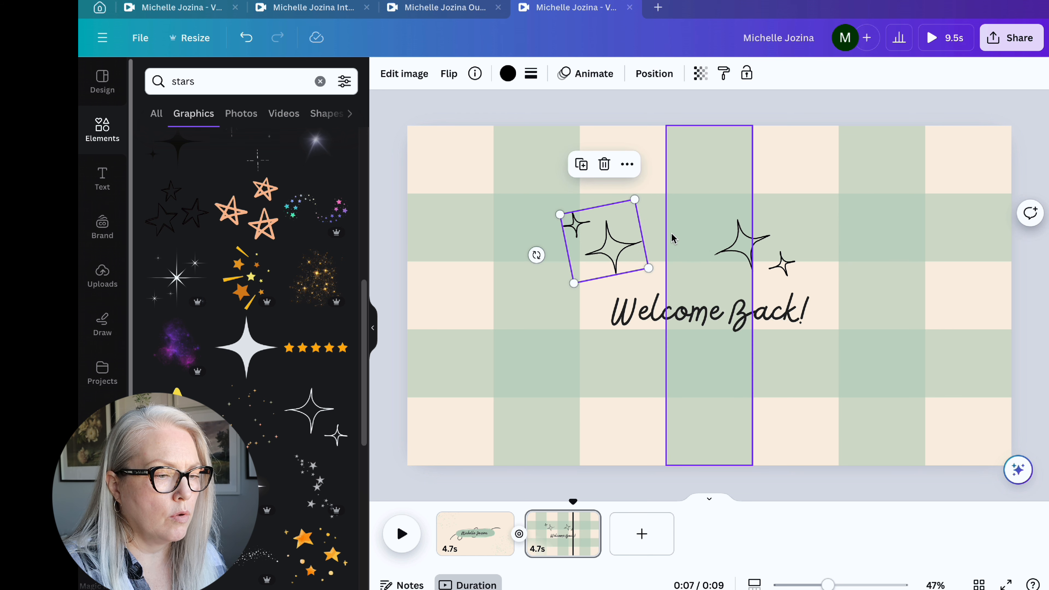
Step: Add a third sparkle copy between the others, undoing an accidental text move
click(582, 165)
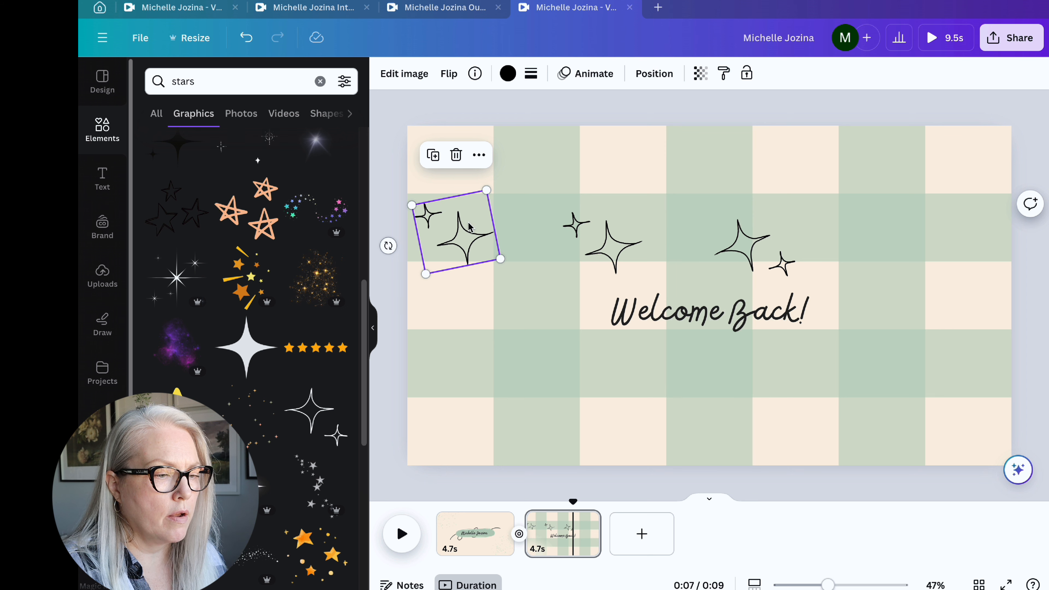
drag(469, 241, 700, 252)
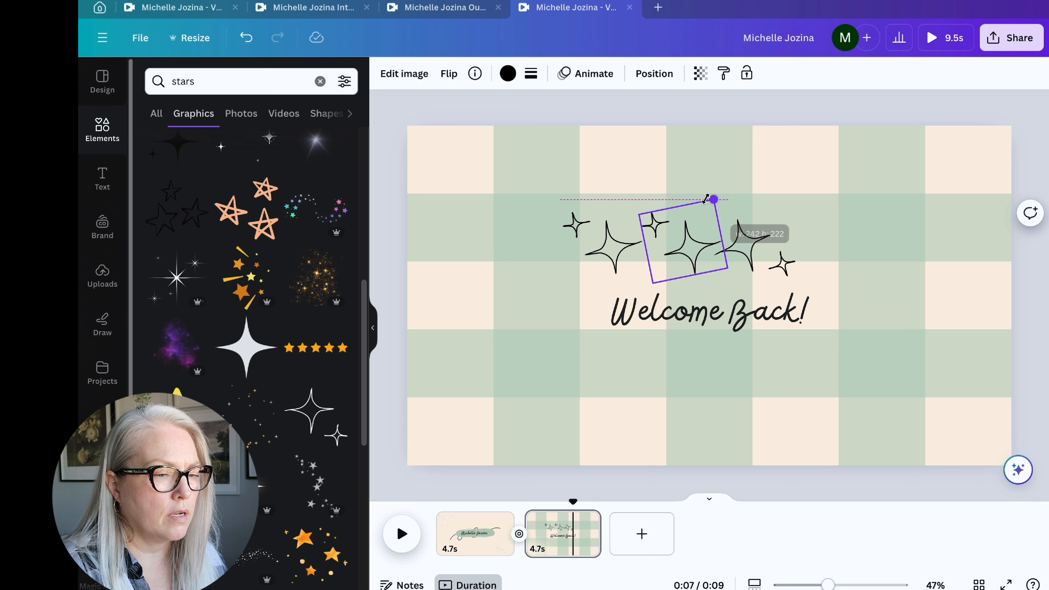
drag(708, 295, 694, 293)
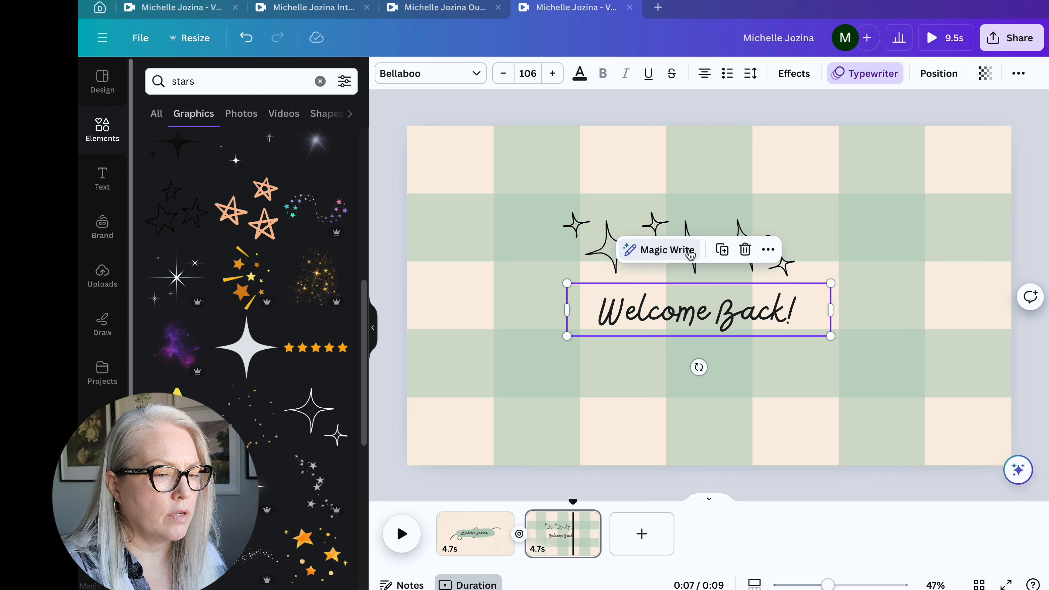
click(247, 40)
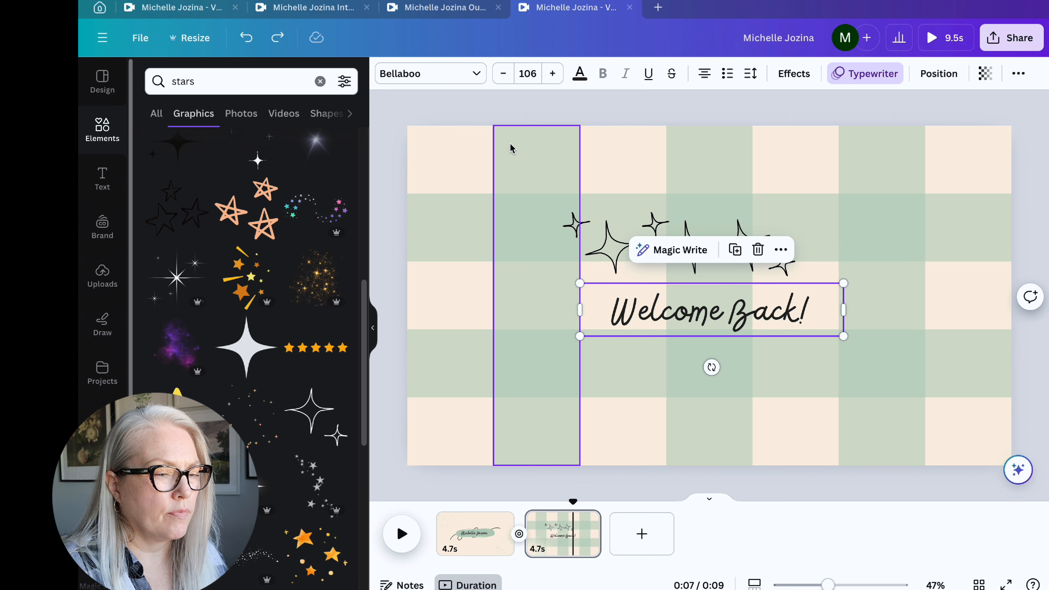
Step: Rotate the middle sparkle into a 45° diamond and centre it between its neighbours
click(679, 237)
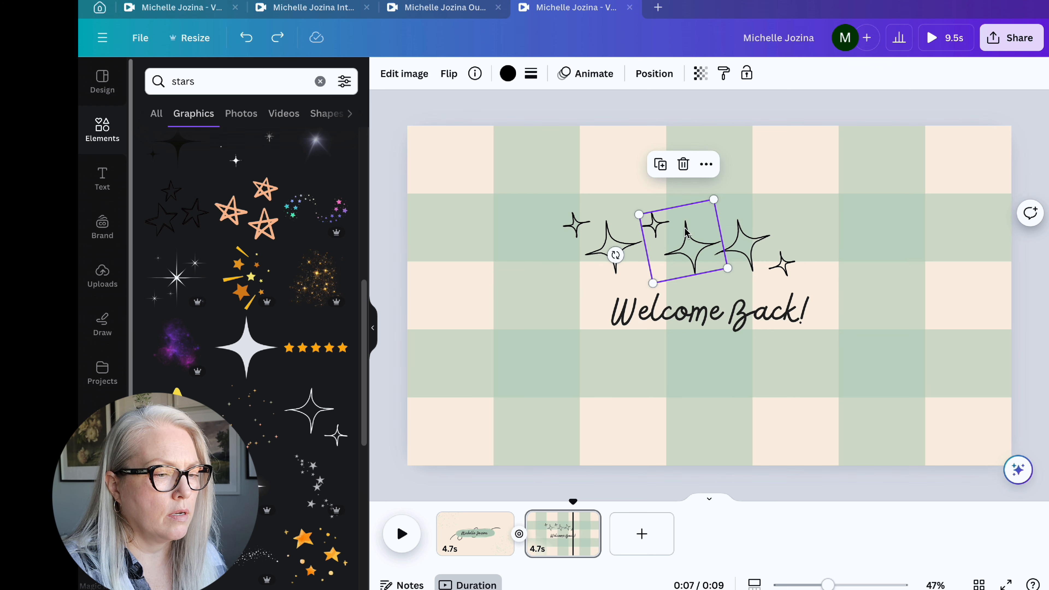
drag(686, 233, 695, 177)
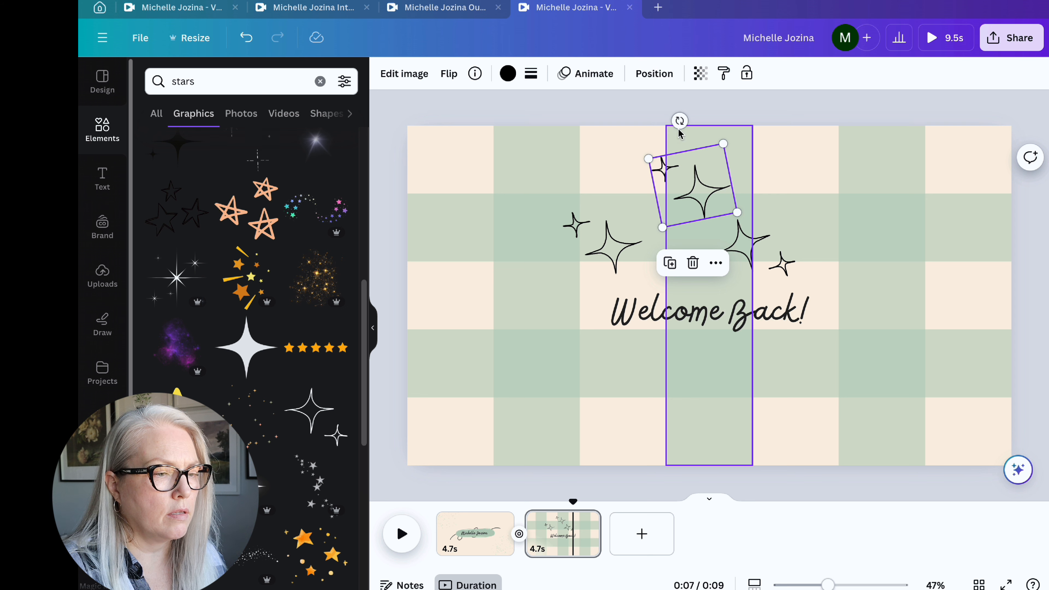
drag(679, 120, 647, 230)
drag(708, 190, 695, 253)
drag(762, 260, 791, 251)
drag(703, 255, 709, 239)
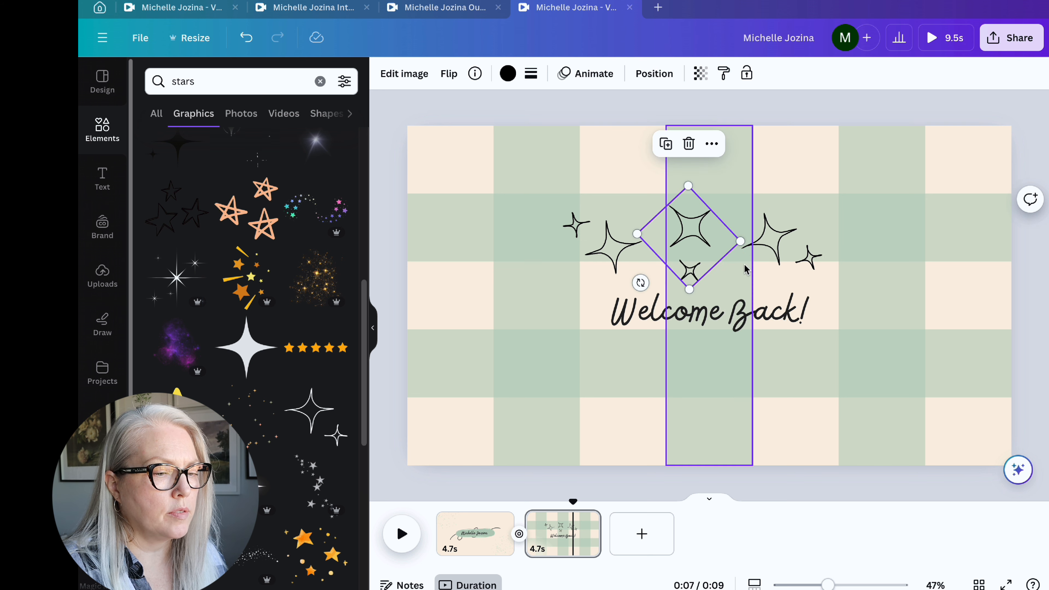
Step: Undo stray sparkle moves and select all three sparkles together
click(850, 264)
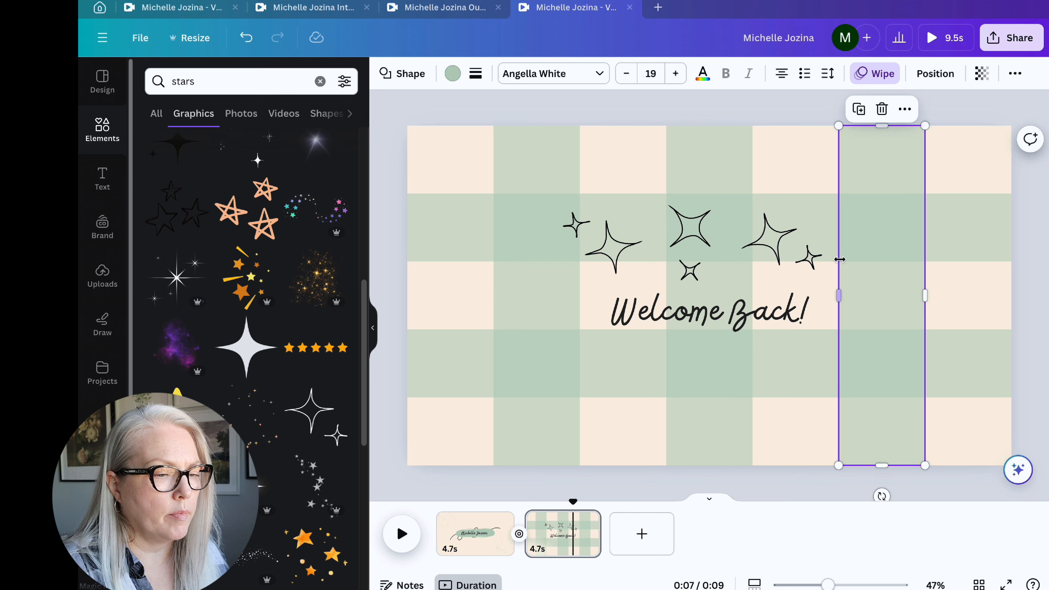
click(805, 261)
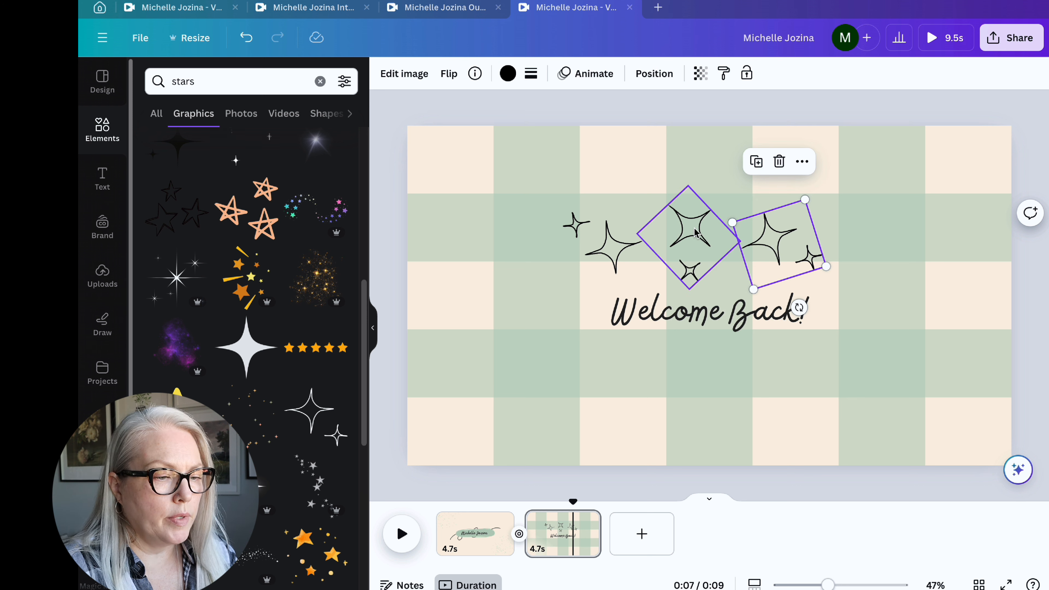
click(668, 184)
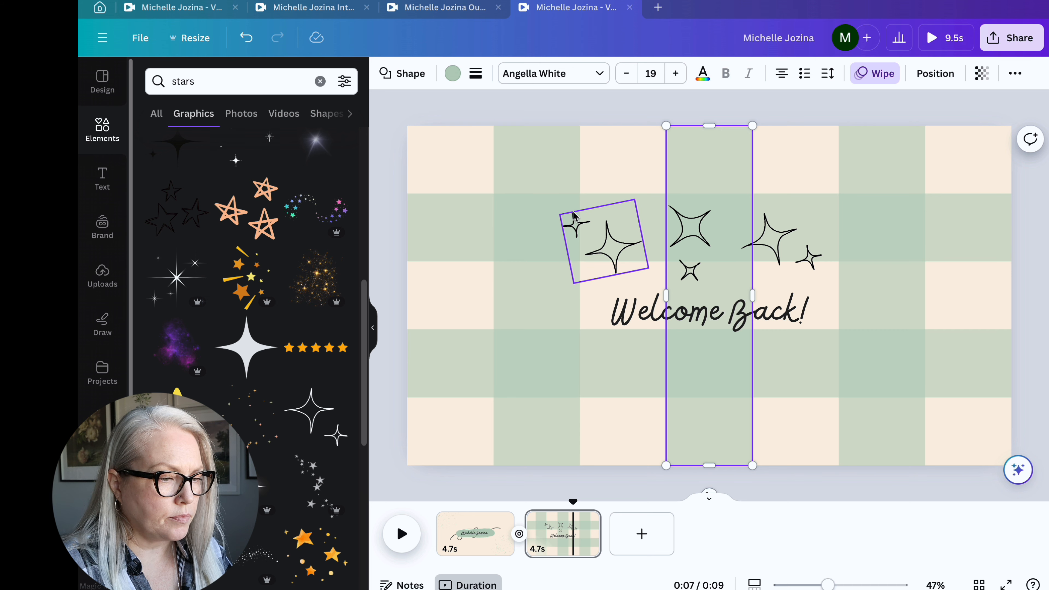
mouse_move(585, 221)
mouse_down()
mouse_move(620, 224)
mouse_move(589, 223)
mouse_up()
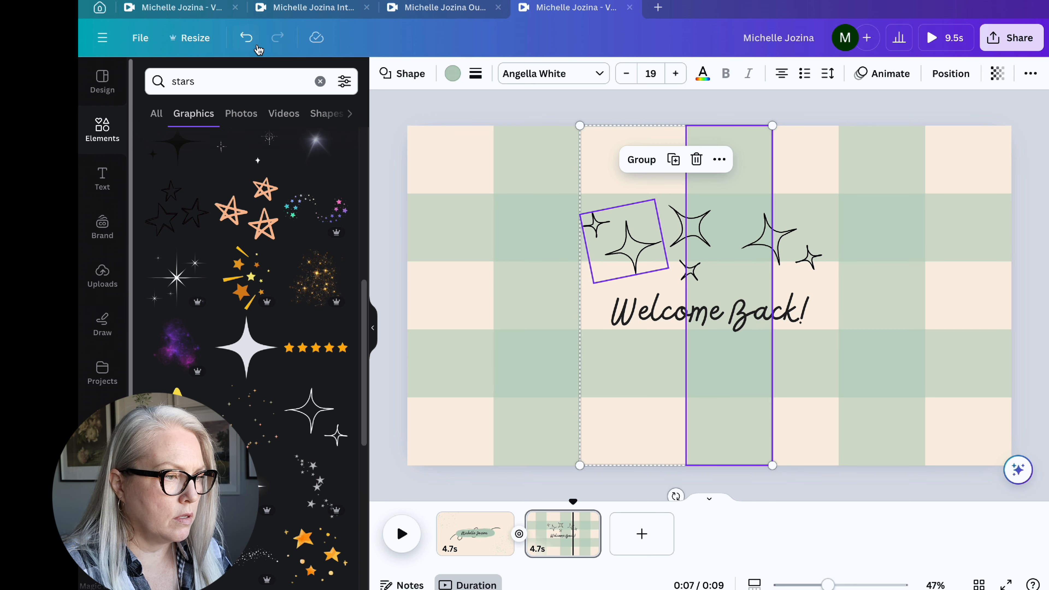
click(247, 38)
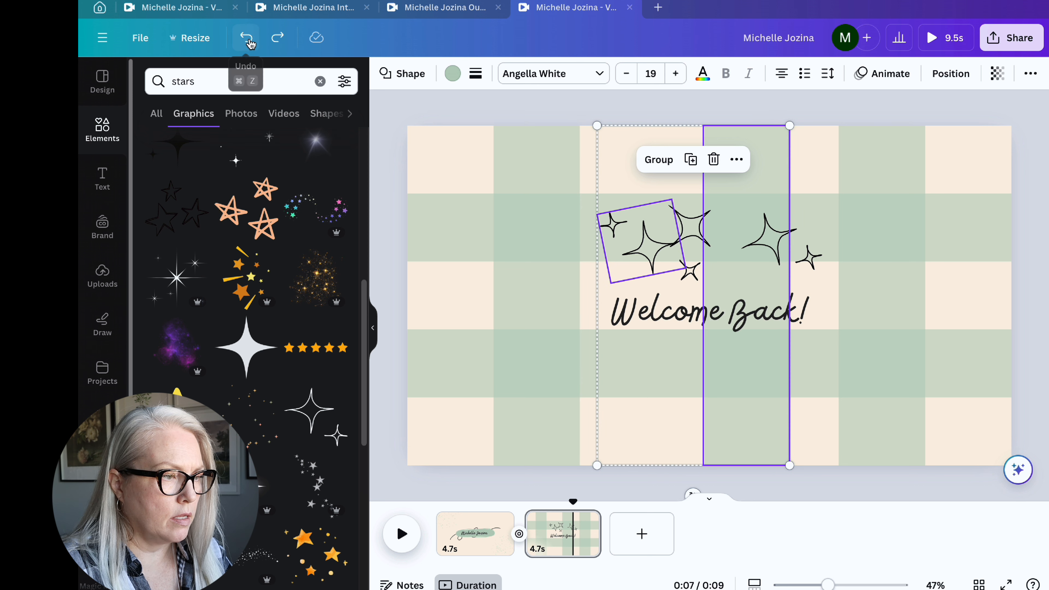
click(250, 41)
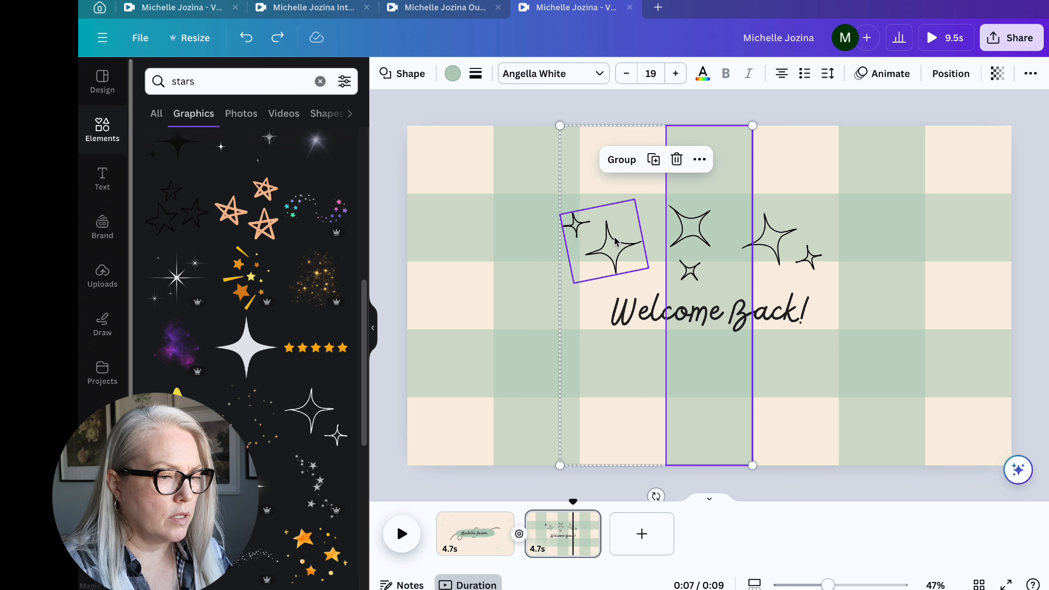
click(724, 242)
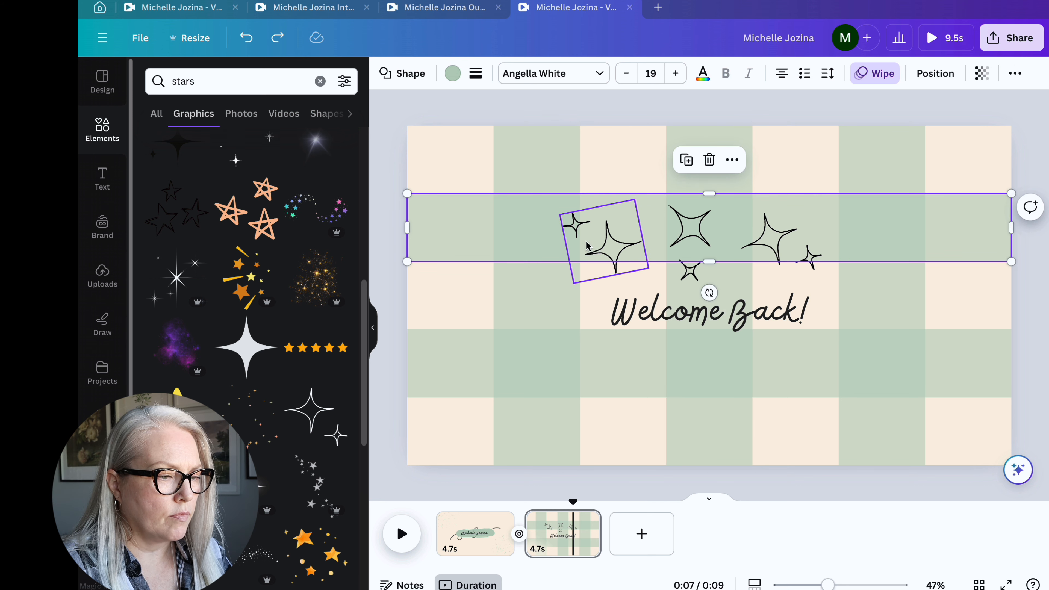
click(601, 246)
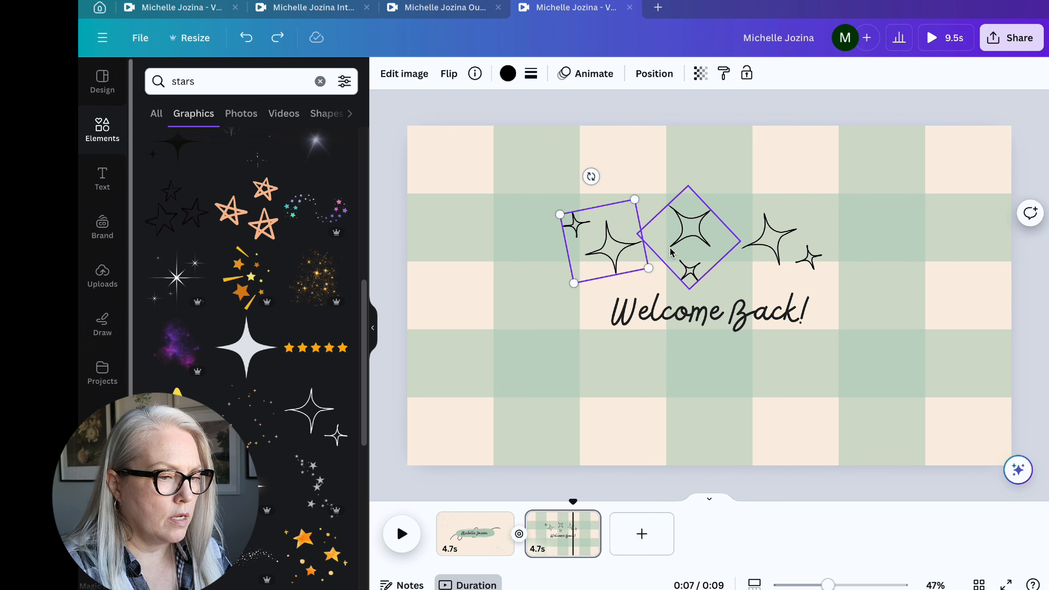
shift+click(690, 238)
shift+click(776, 244)
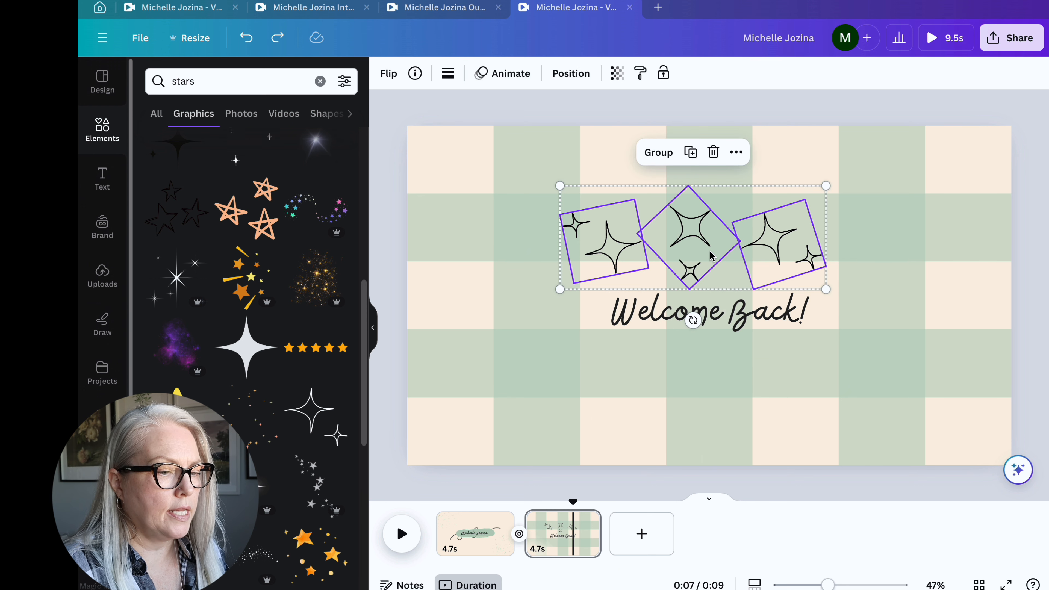
Step: Apply the Scrapbook animation to the sparkles and preview it from 0:05
click(505, 74)
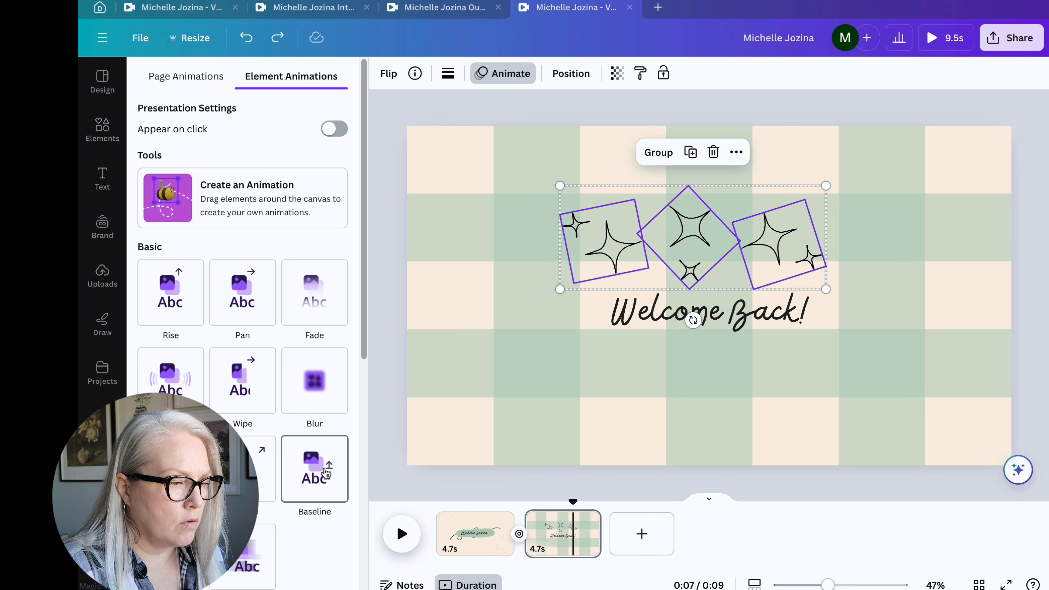
scroll(261, 388, down, 5)
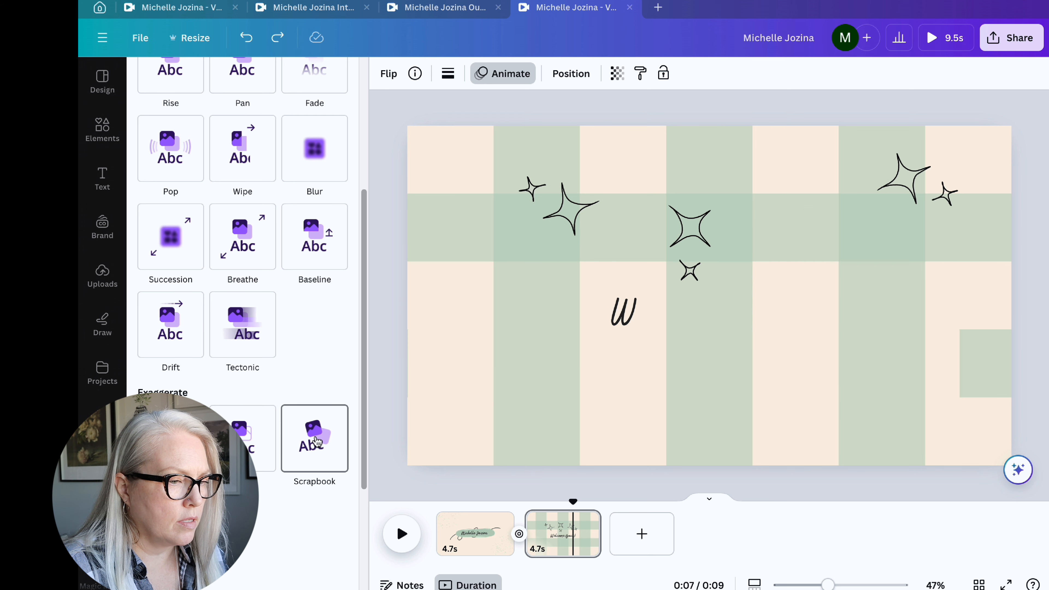
click(316, 442)
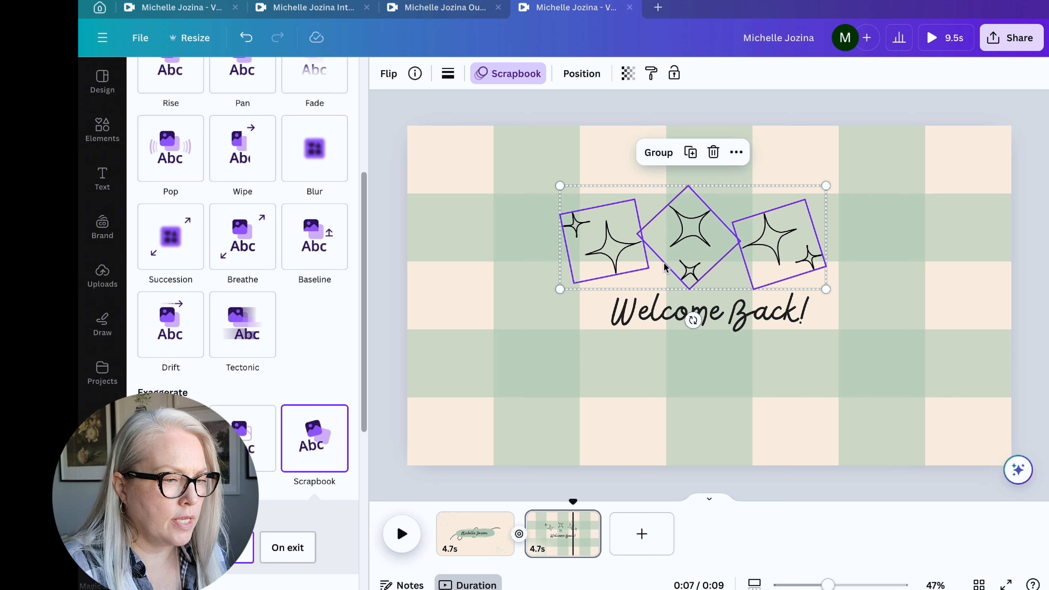
click(532, 512)
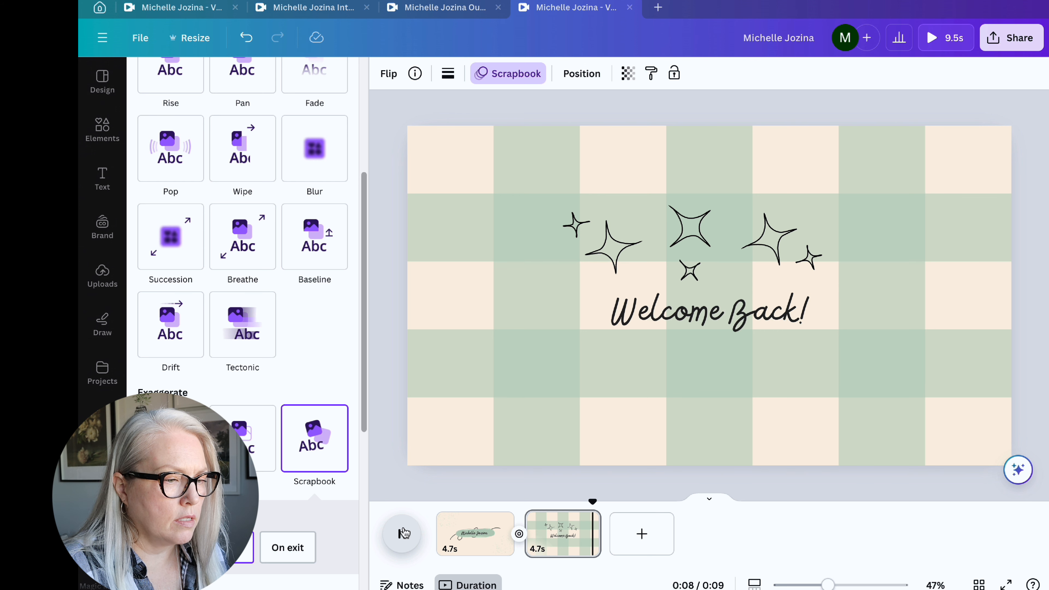
Step: Reselect all three sparkles and reopen their Scrapbook animation options
click(620, 257)
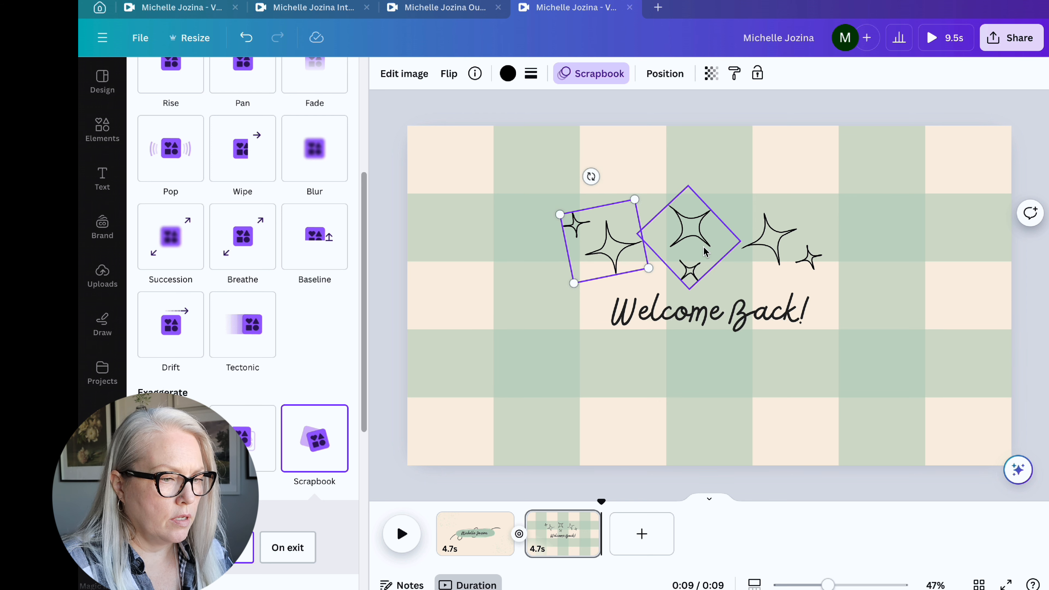
shift+click(704, 252)
shift+click(778, 251)
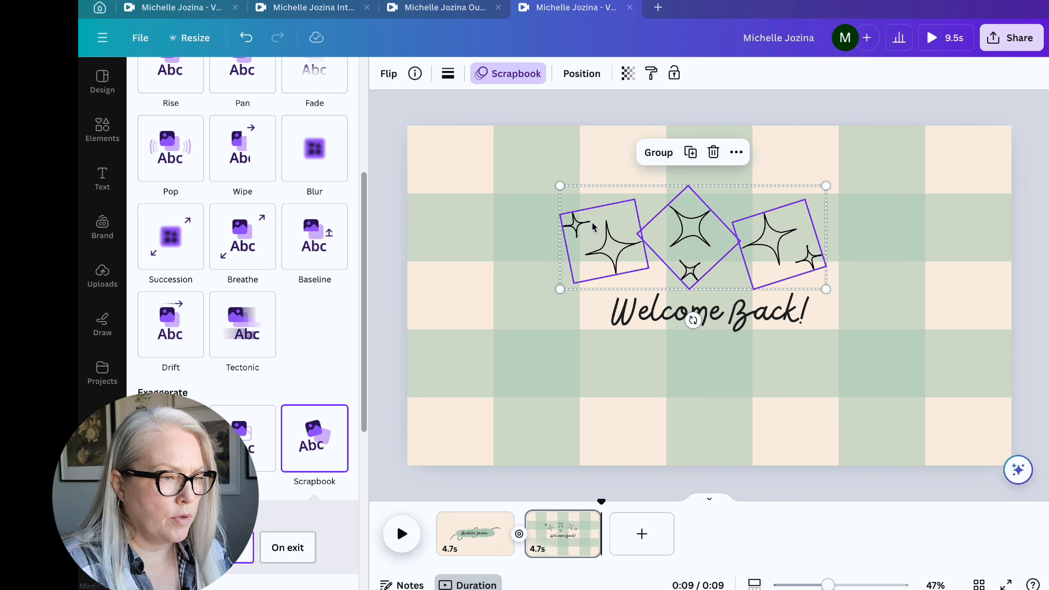
click(508, 77)
click(518, 75)
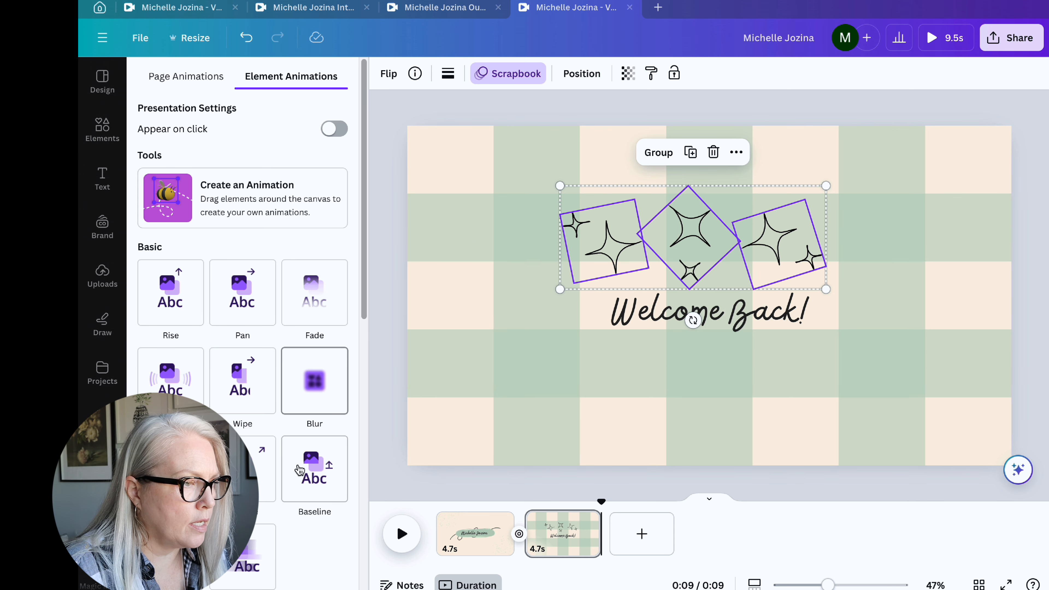
Step: Try On enter and On exit, then set the Scrapbook animation to Both
scroll(294, 413, down, 10)
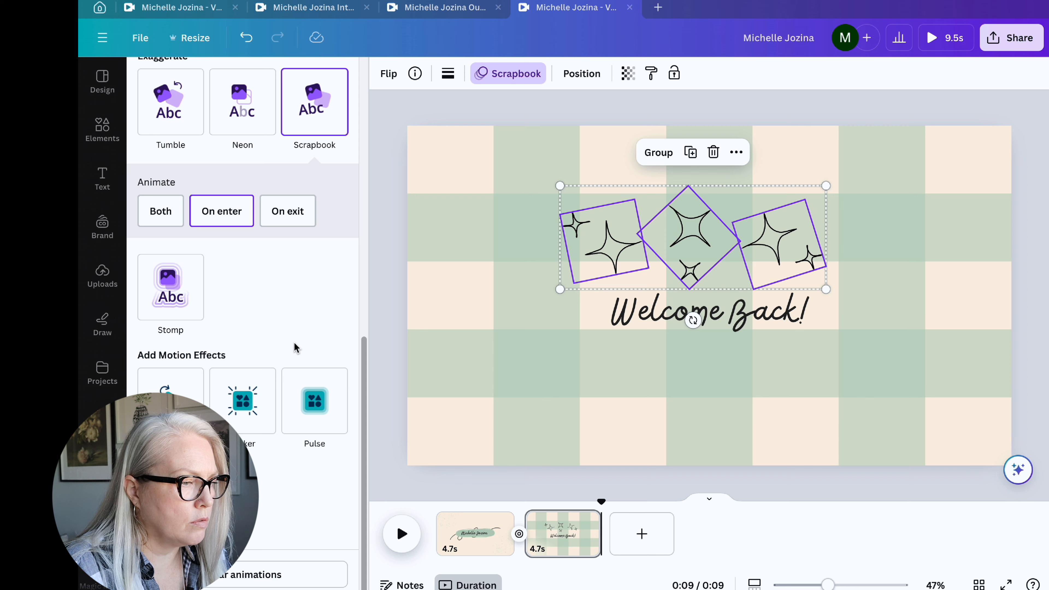
scroll(293, 350, up, 7)
scroll(280, 357, down, 5)
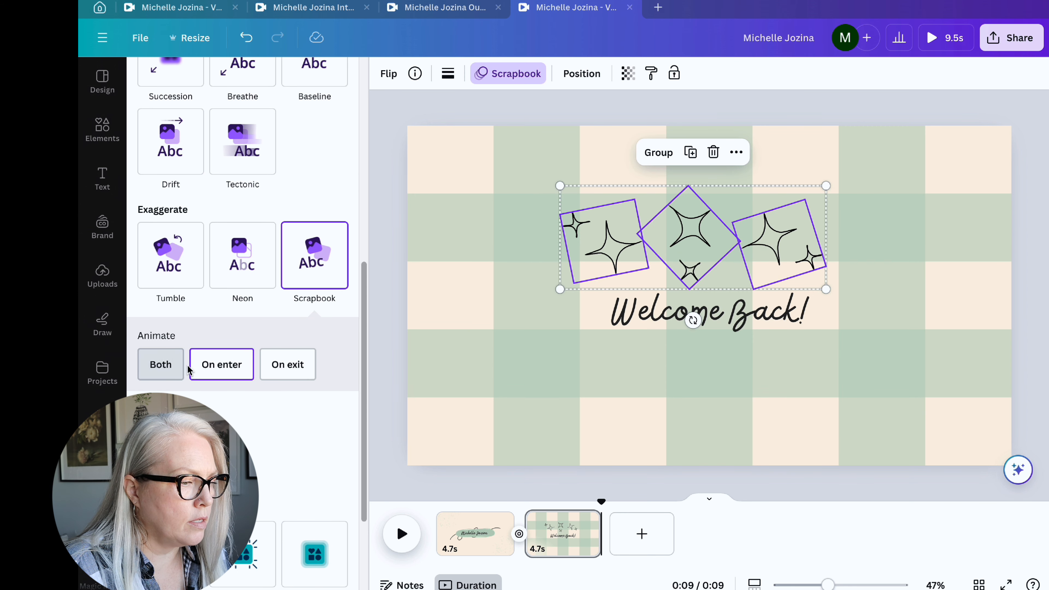
click(166, 366)
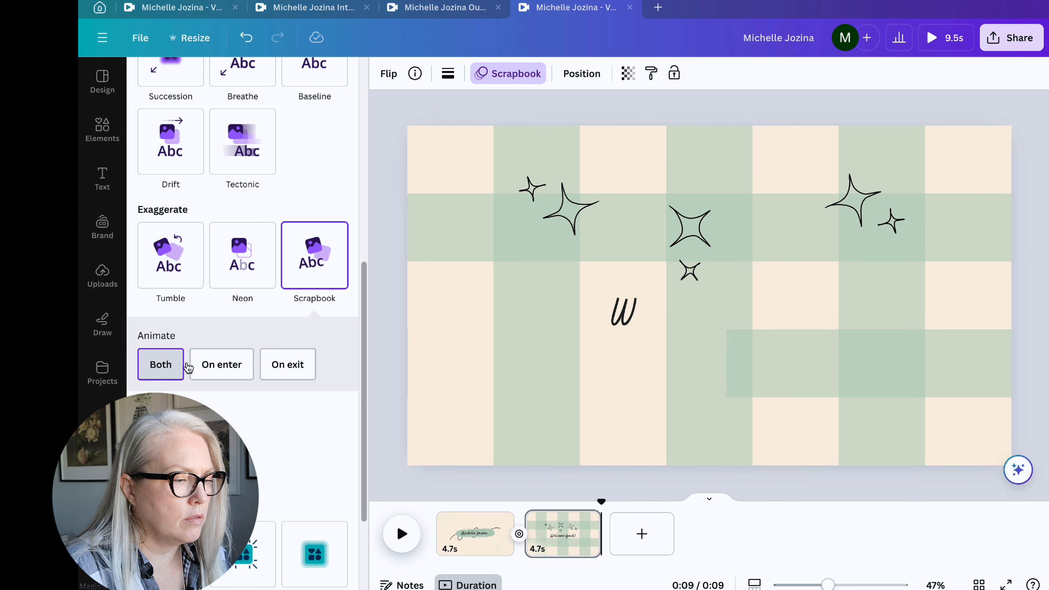
click(222, 369)
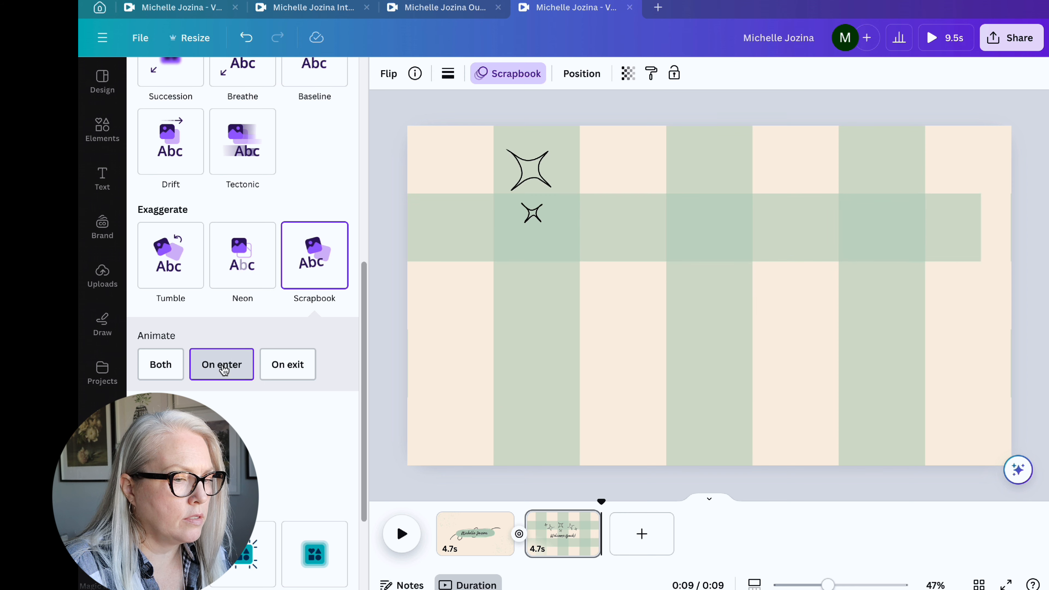
click(291, 366)
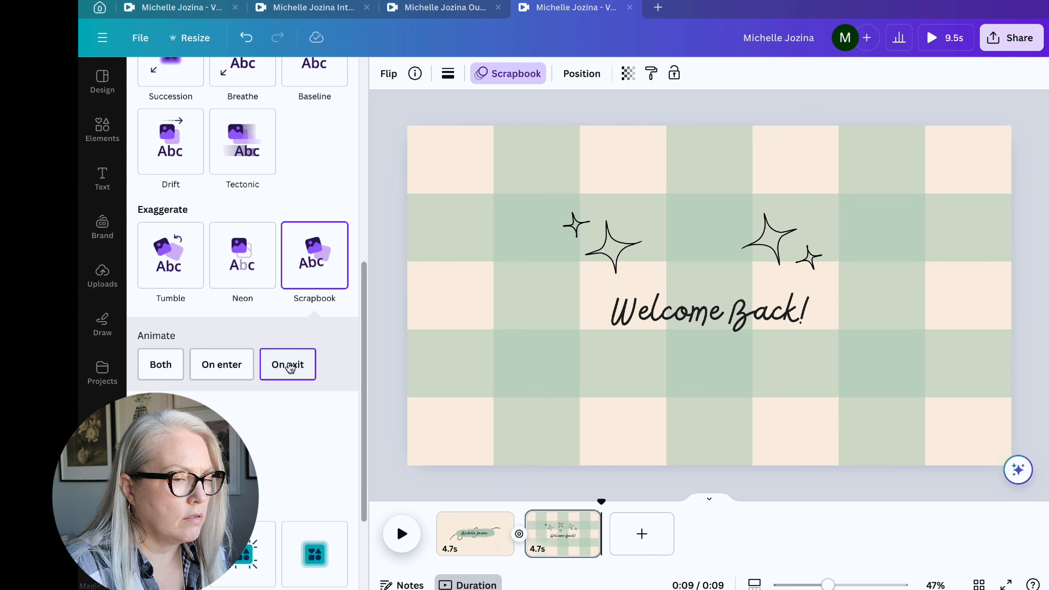
click(167, 366)
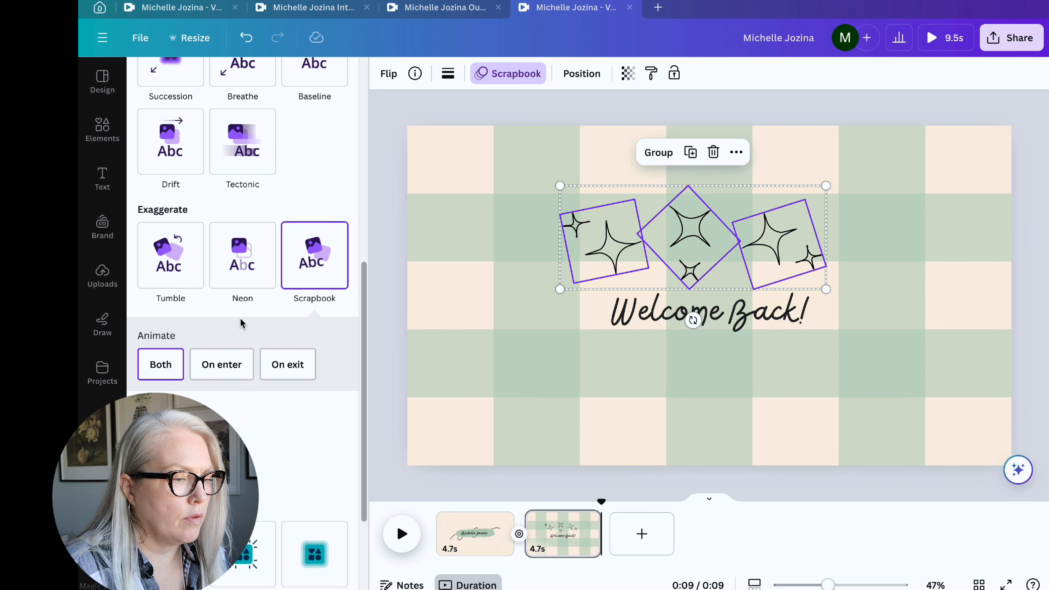
scroll(246, 319, down, 4)
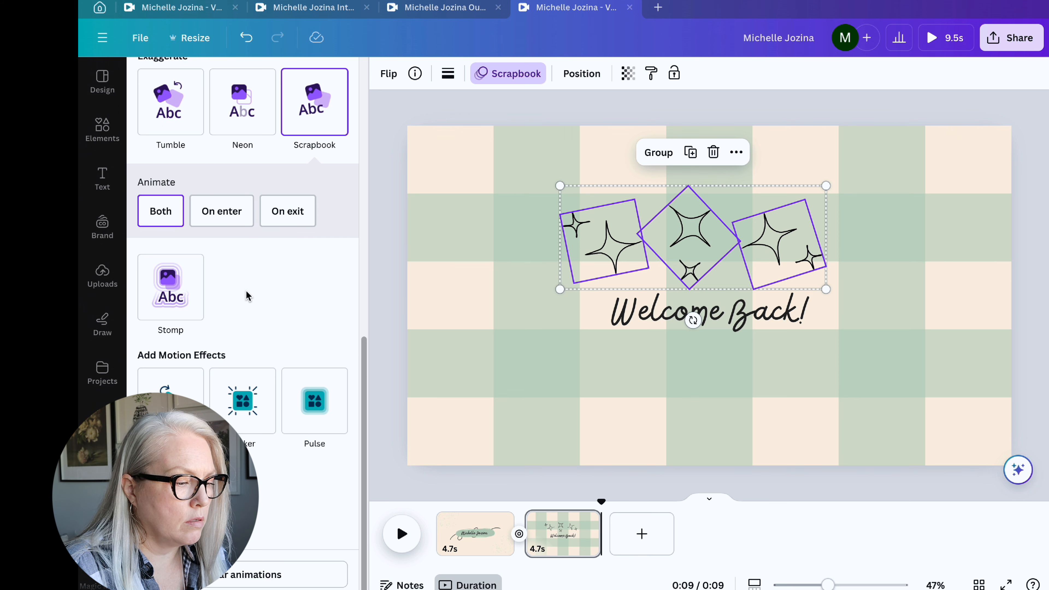
scroll(244, 300, up, 1)
scroll(244, 301, up, 10)
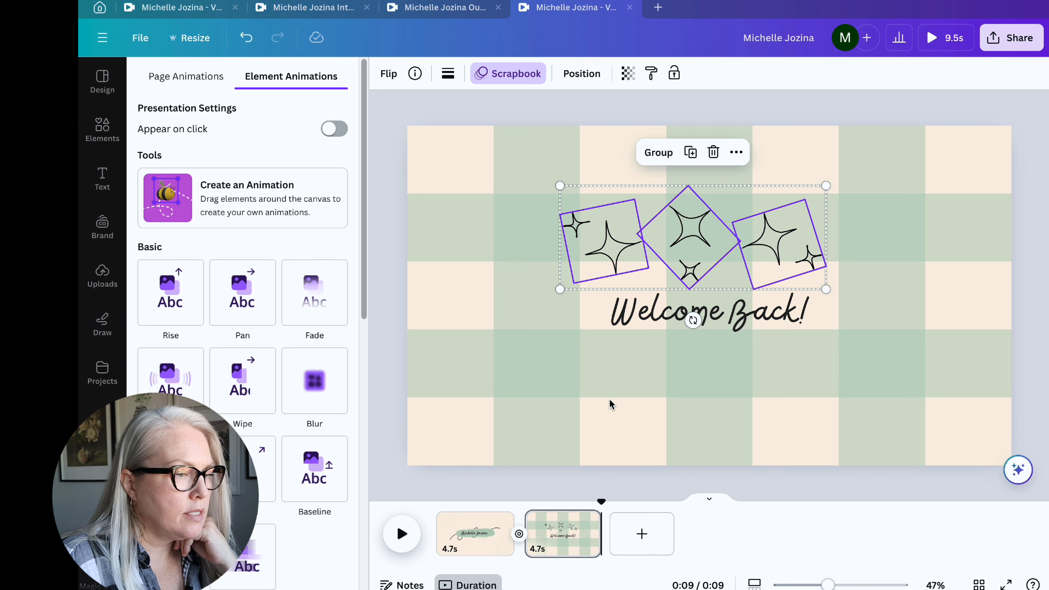
Step: Turn on Appear on click for the stars and play page 2
click(331, 130)
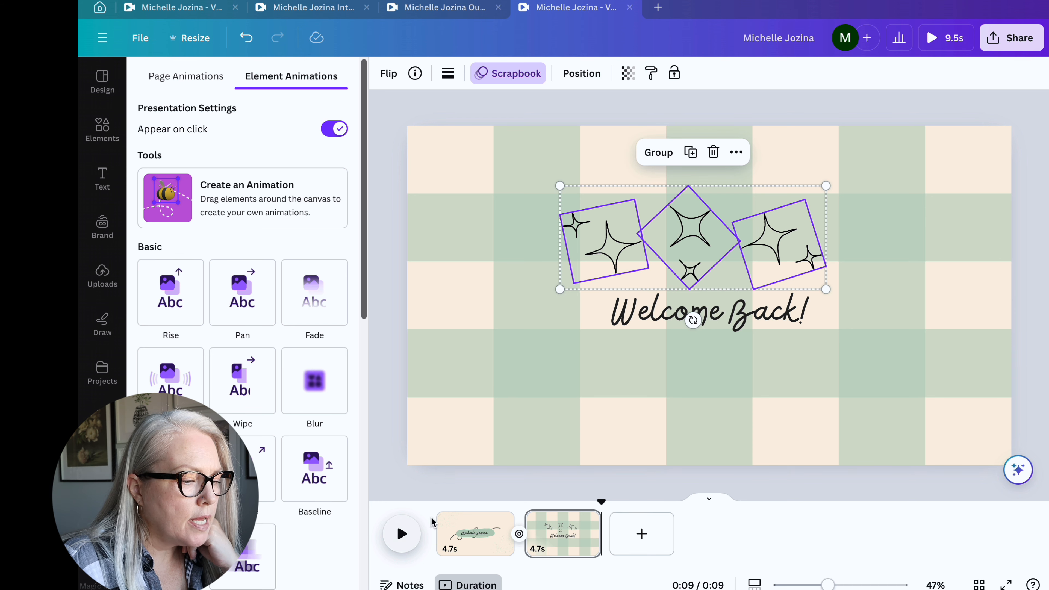
click(528, 520)
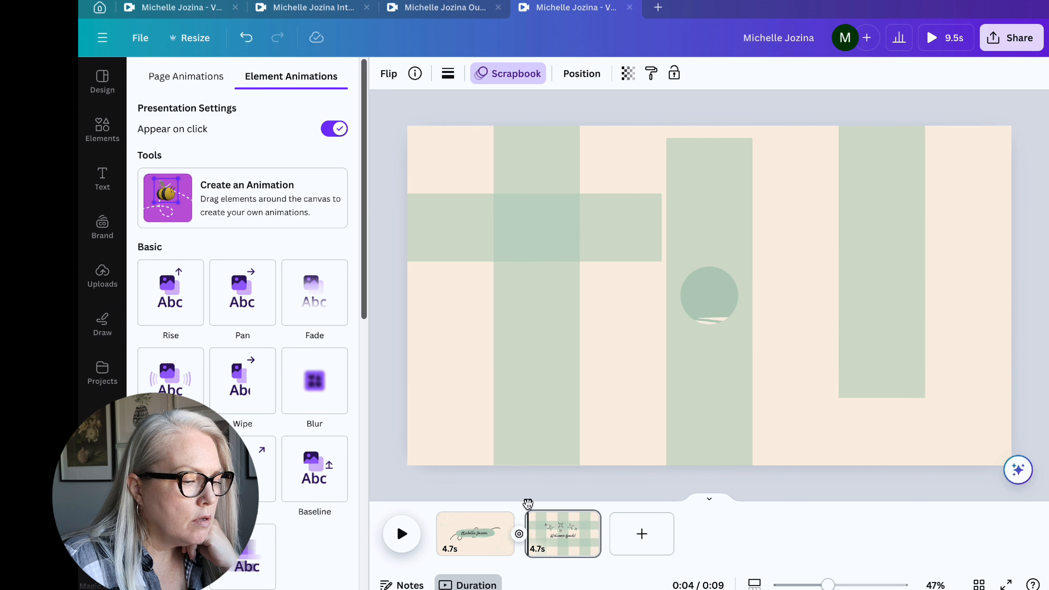
click(402, 534)
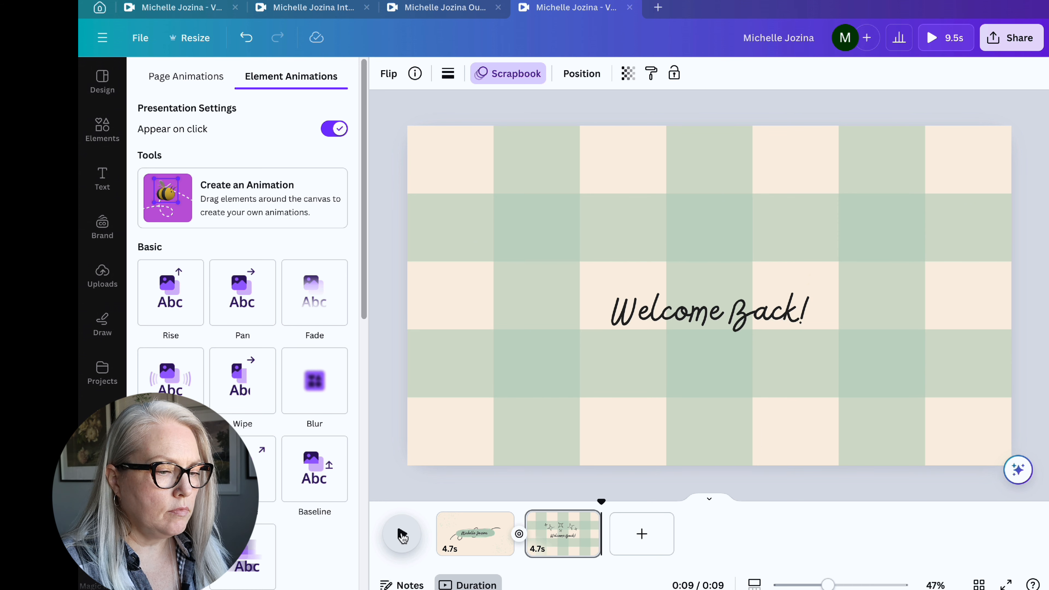
Step: Nudge the Welcome Back! text slightly left and play the video from page 1
click(706, 318)
drag(704, 318, 679, 316)
click(719, 358)
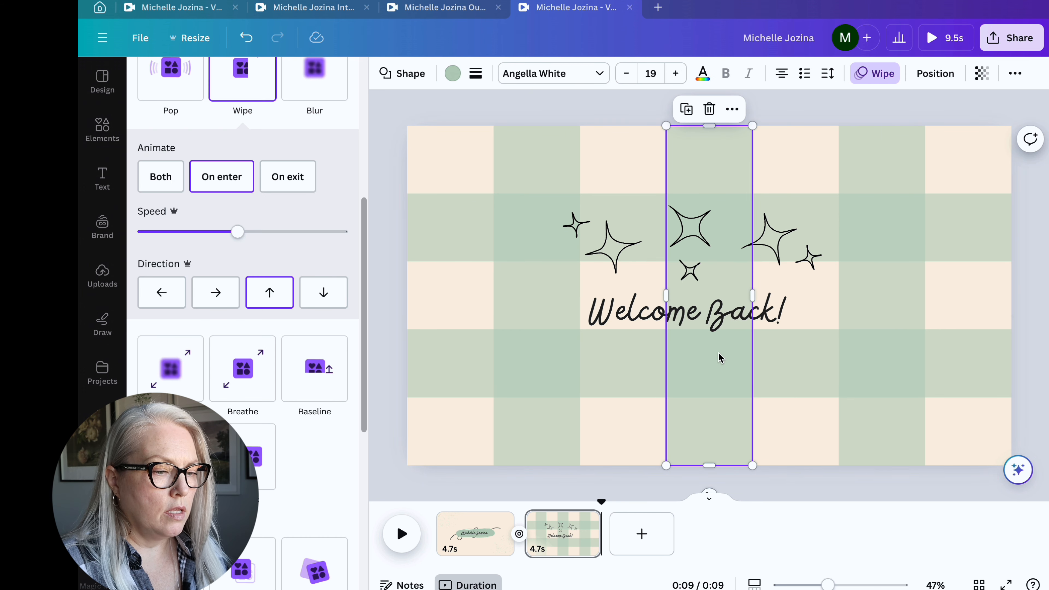
click(437, 499)
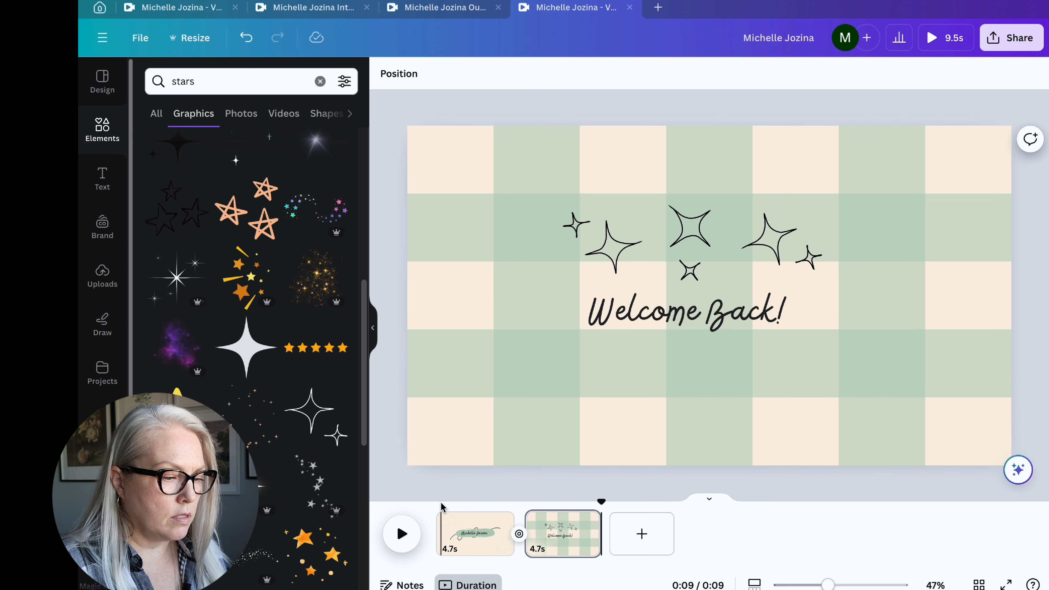
click(439, 507)
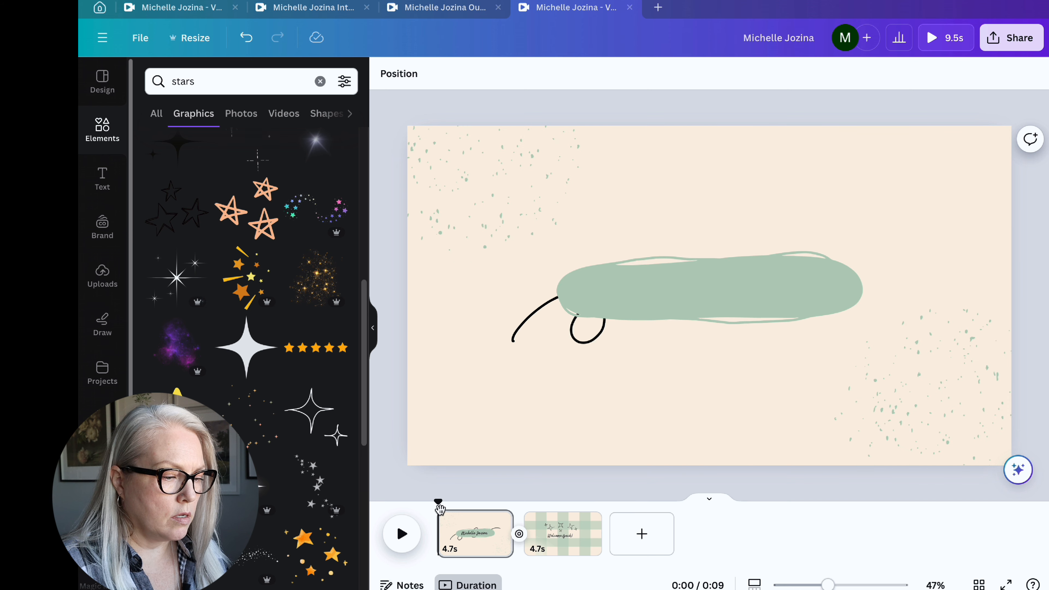
click(402, 535)
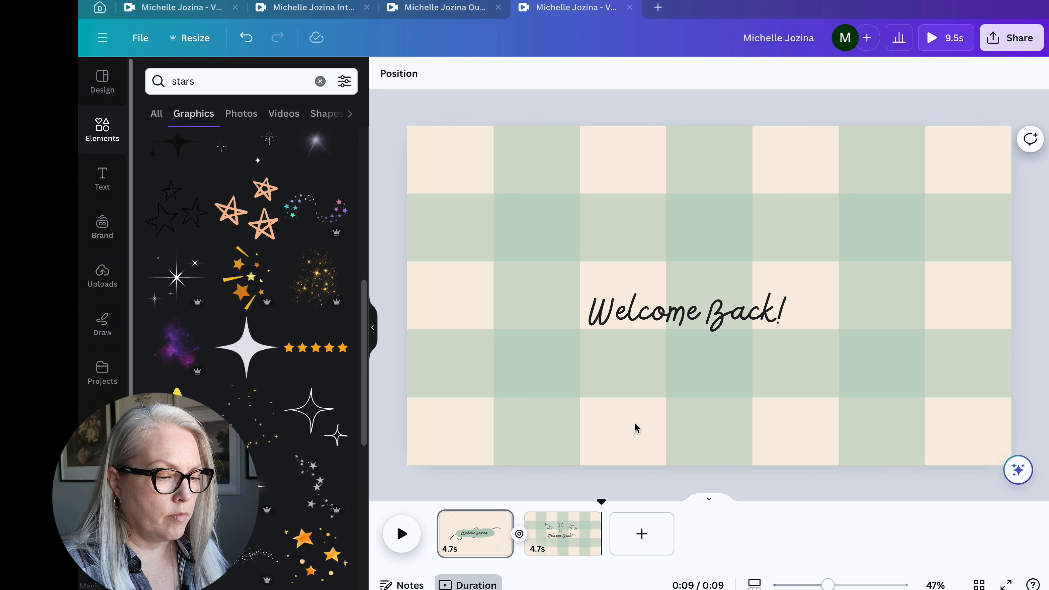
click(581, 533)
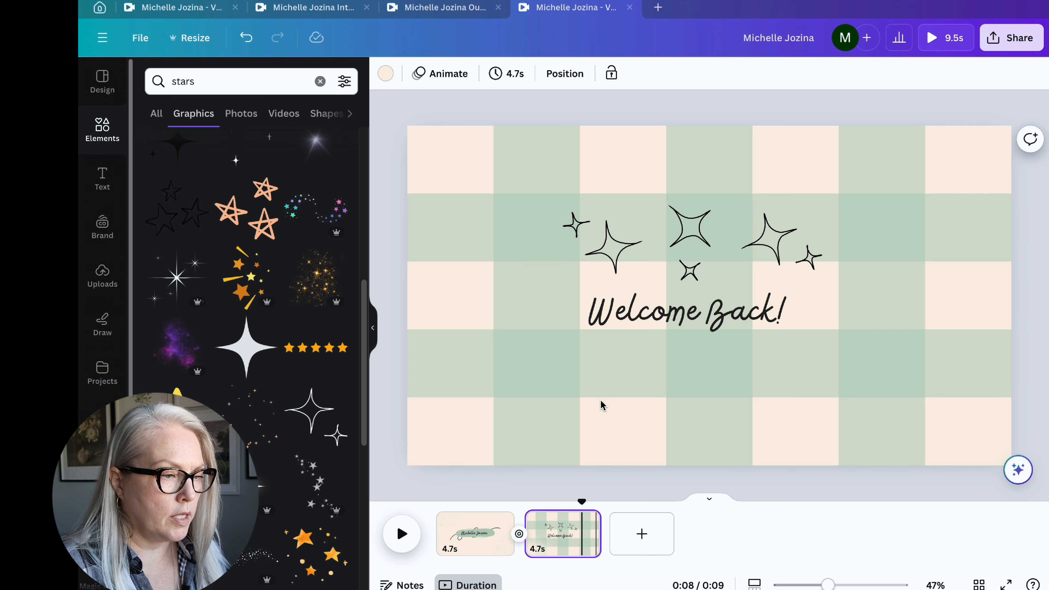
Step: Select the three sparkle stars and set their Scrapbook animation to On enter
click(435, 73)
scroll(270, 395, down, 5)
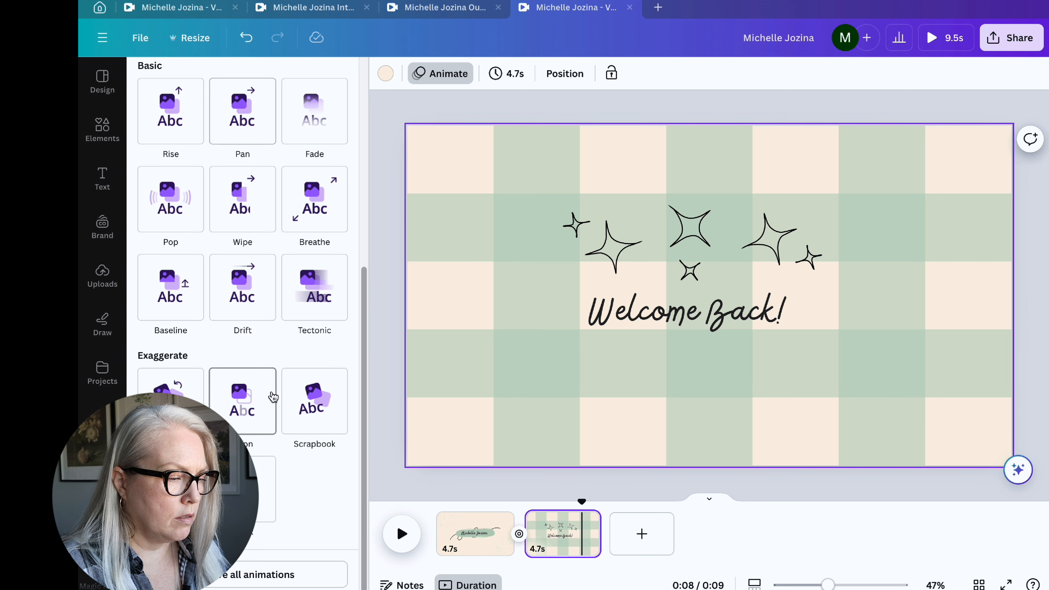
click(607, 240)
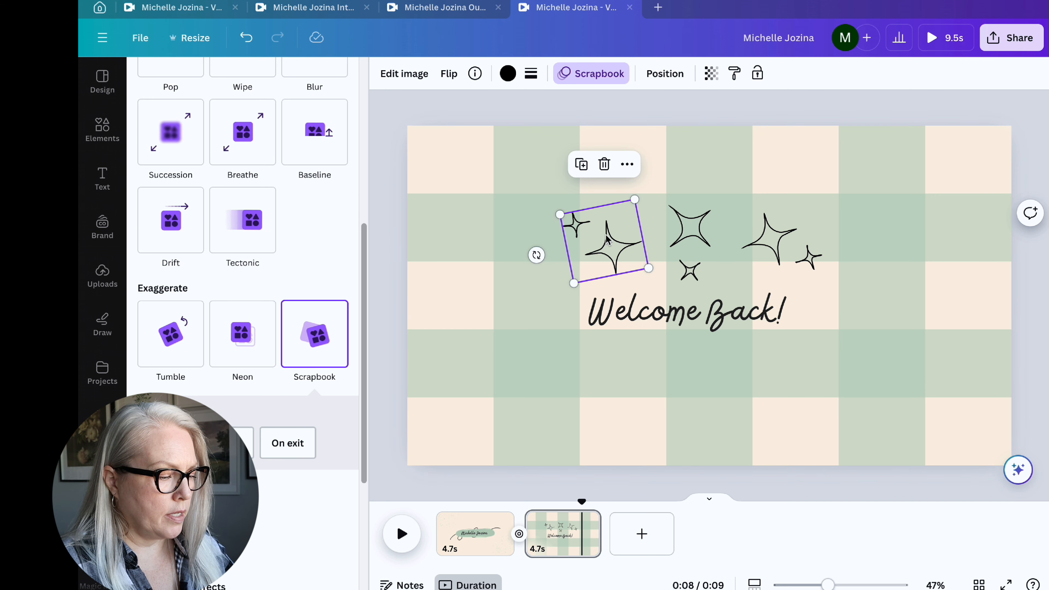
shift+click(688, 238)
shift+click(760, 241)
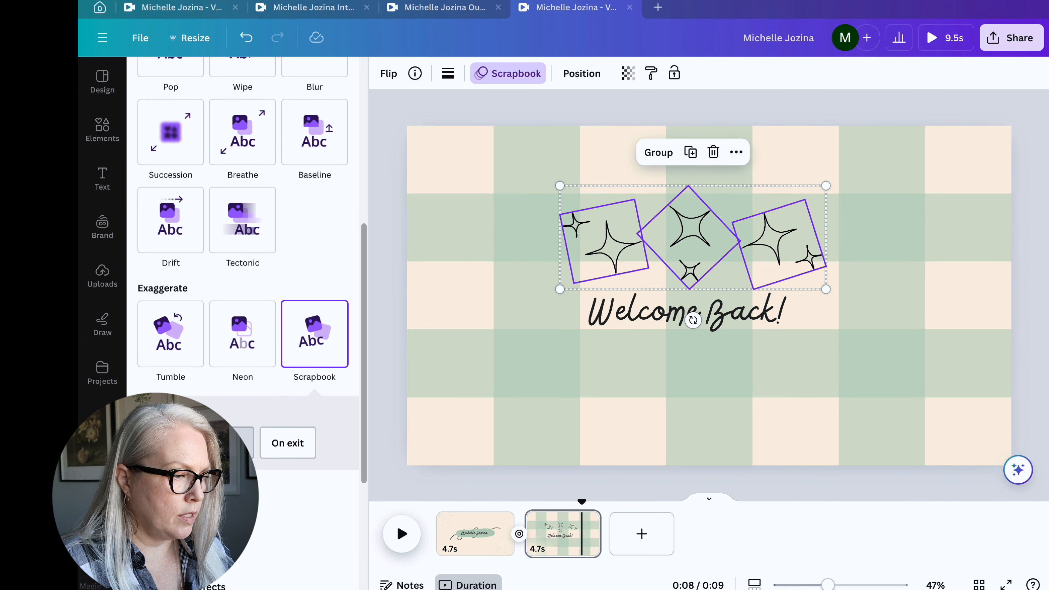
click(226, 443)
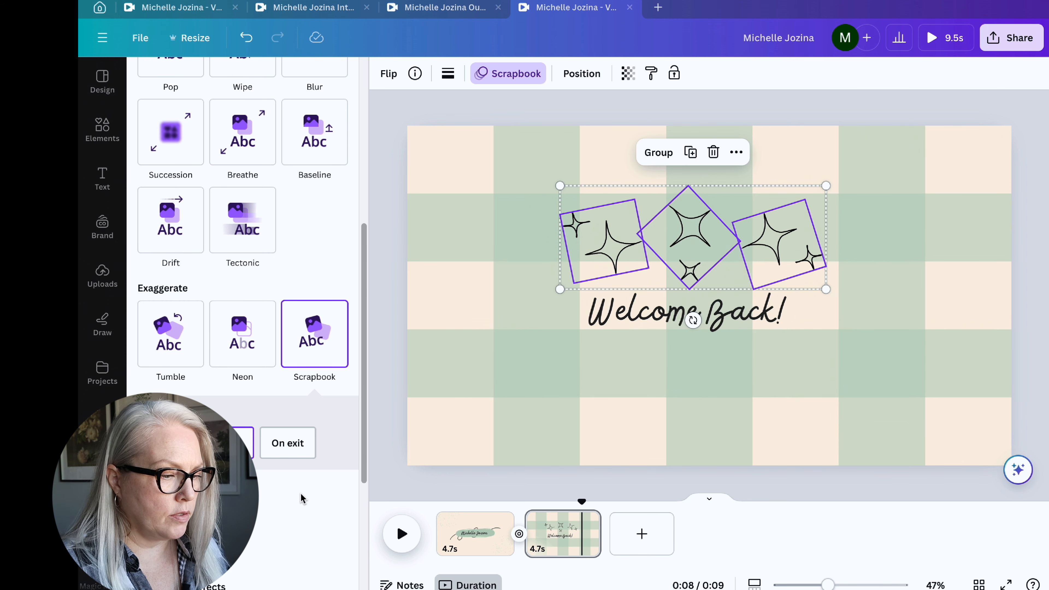
scroll(300, 498, up, 1)
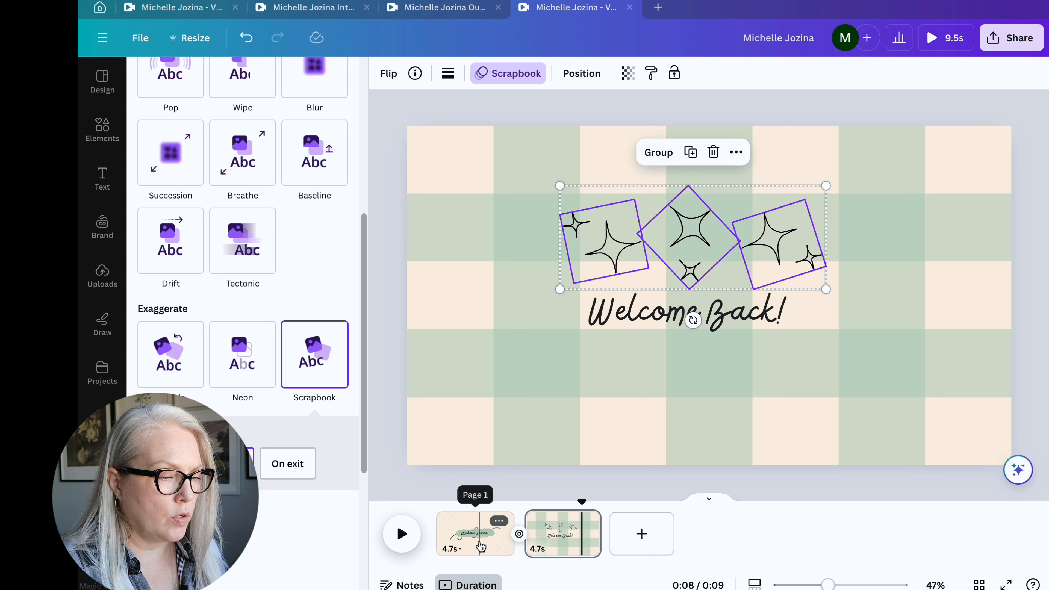
Step: Trim the name-title page and the Welcome Back! page to 2.5 seconds each
click(484, 547)
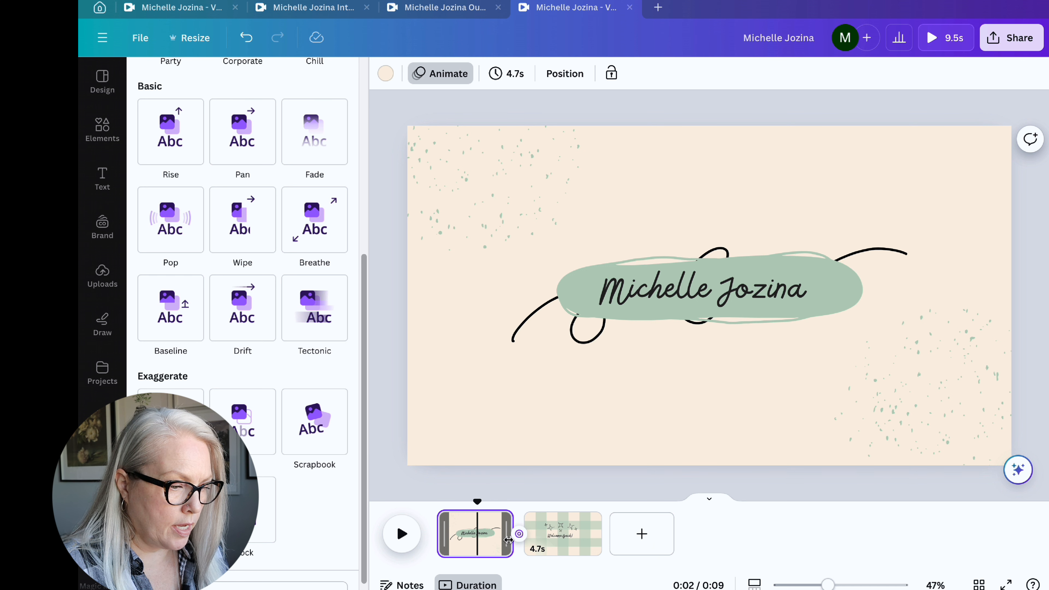
drag(508, 540, 476, 540)
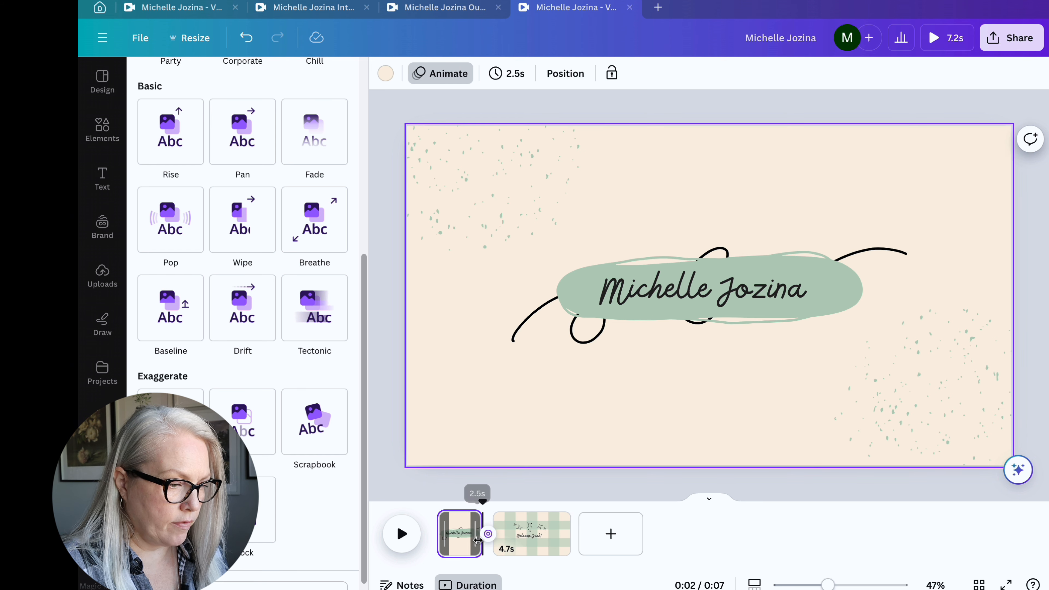
click(525, 537)
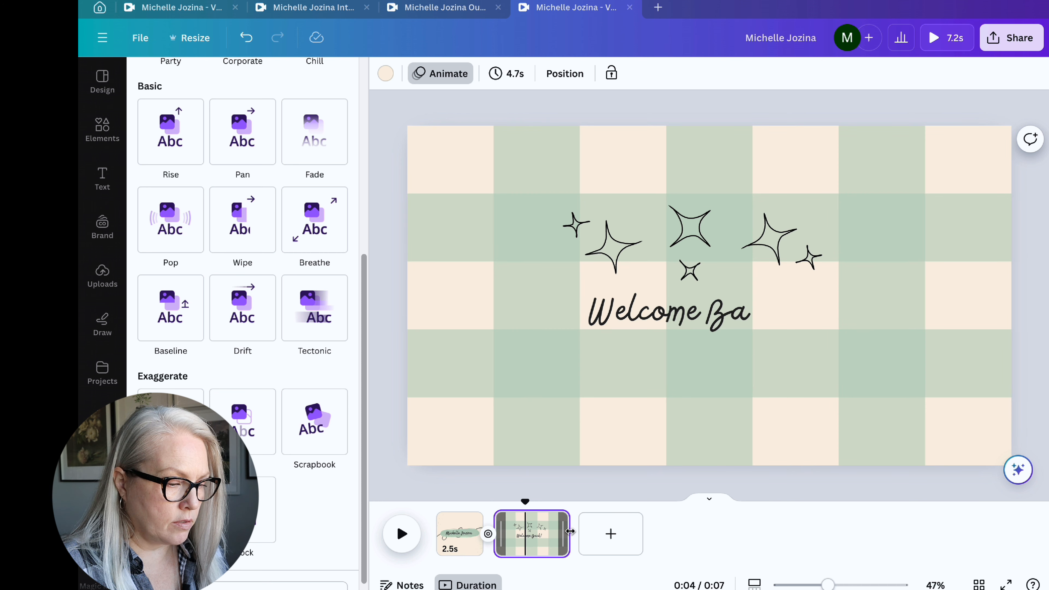
drag(570, 532, 539, 533)
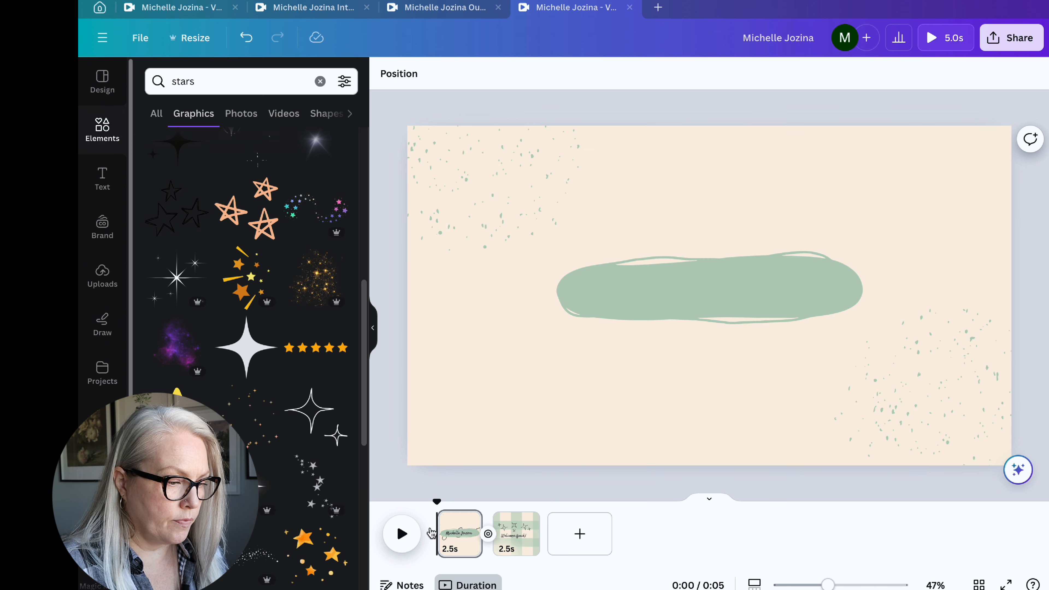
click(438, 506)
click(403, 535)
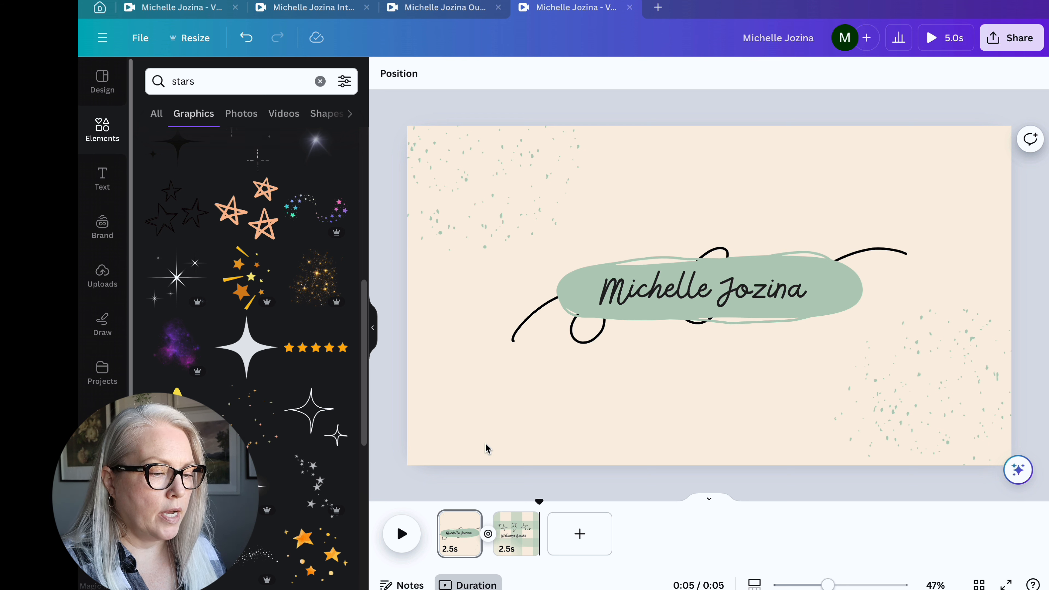
Step: Rewind to the start and play the 5-second intro through to the end
click(438, 507)
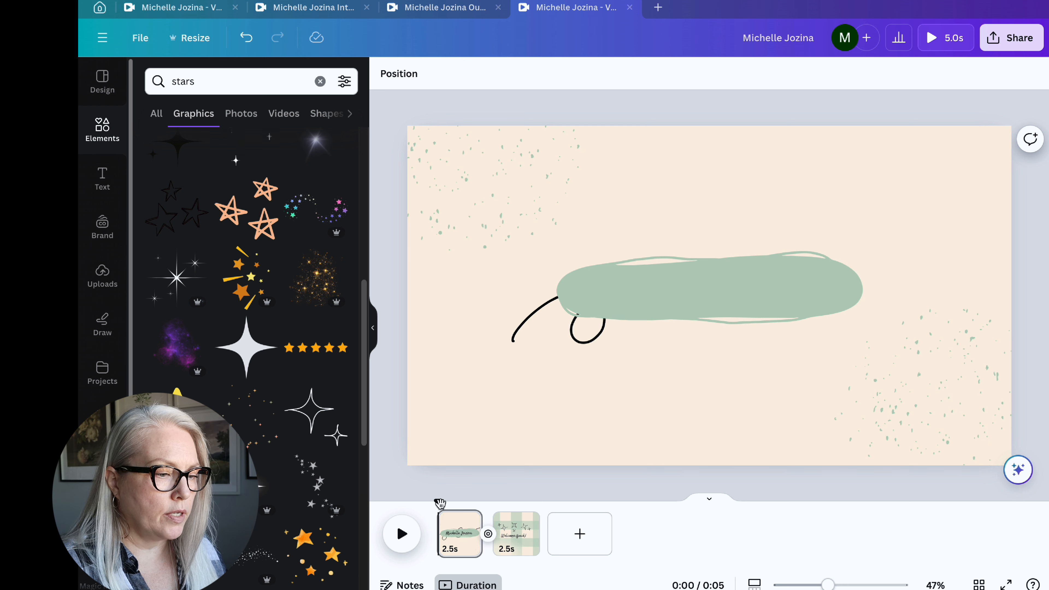
click(758, 282)
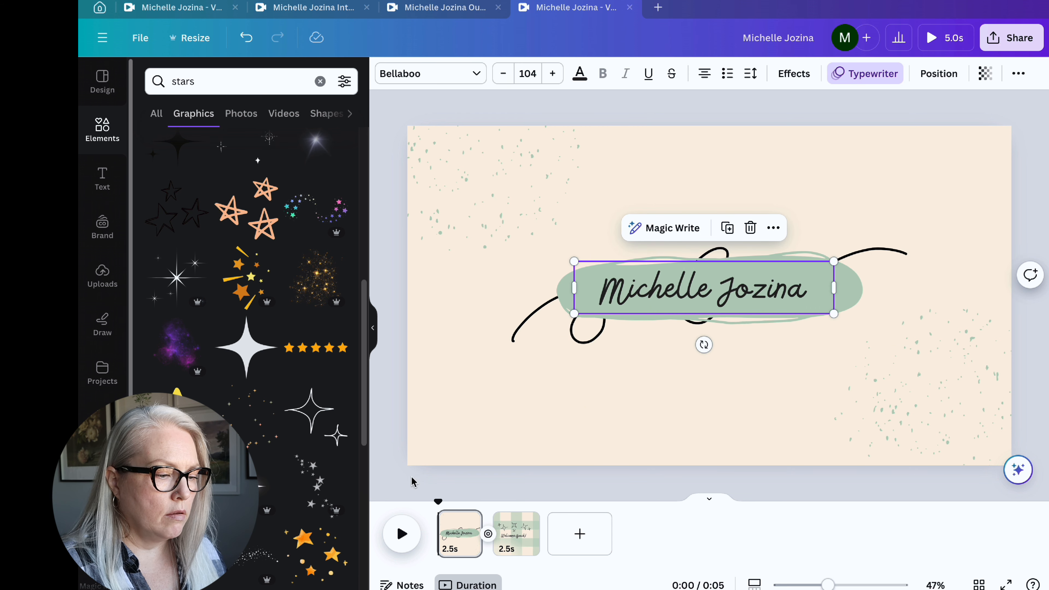
click(438, 487)
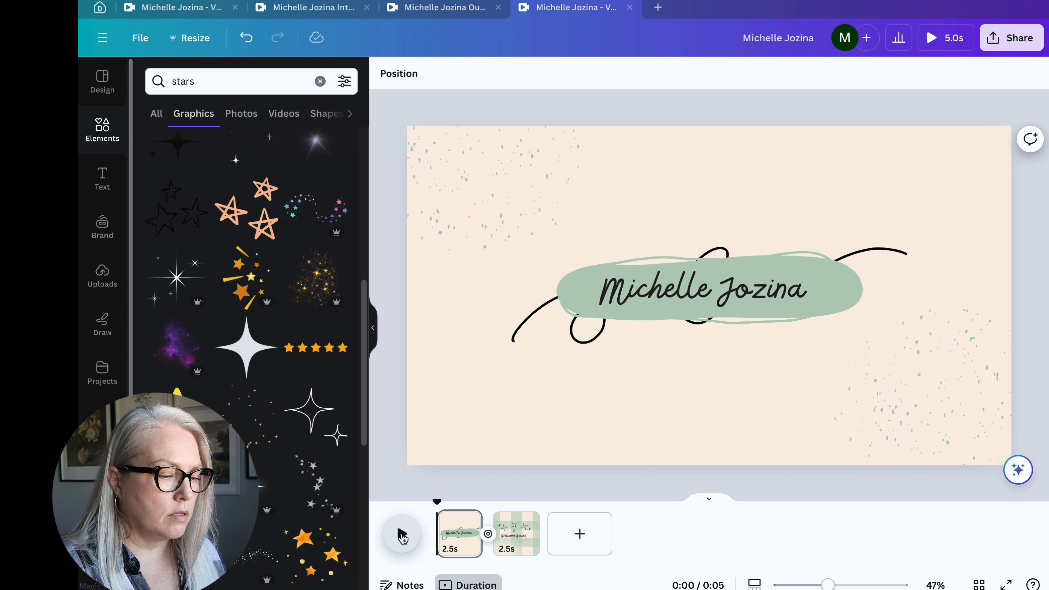
click(400, 535)
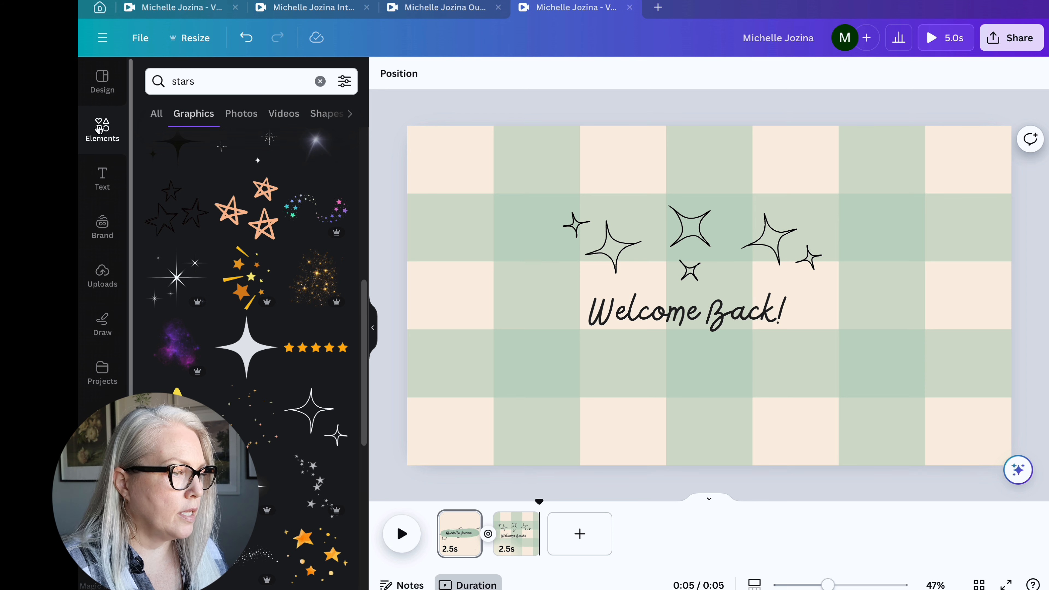
Step: Reset the Elements panel, browse its categories, and show all Videos
click(106, 133)
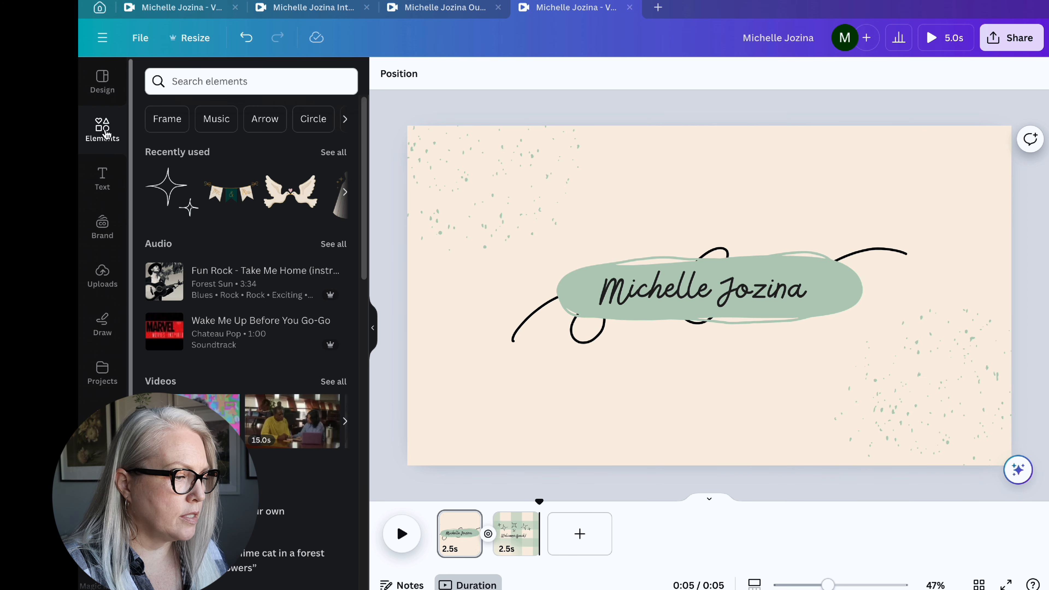
scroll(231, 372, down, 6)
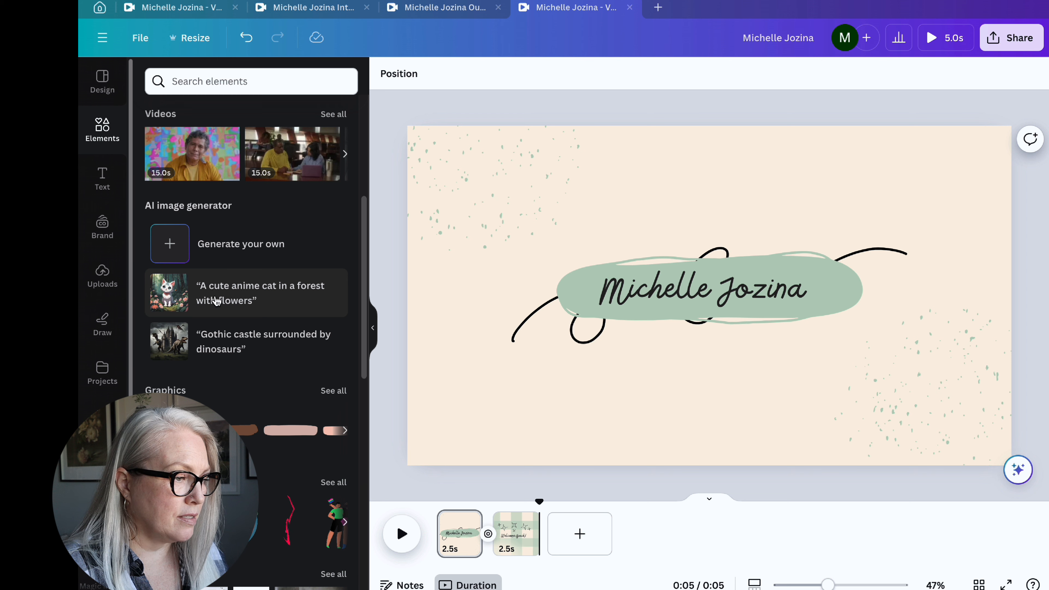
scroll(223, 292, up, 1)
scroll(223, 292, down, 6)
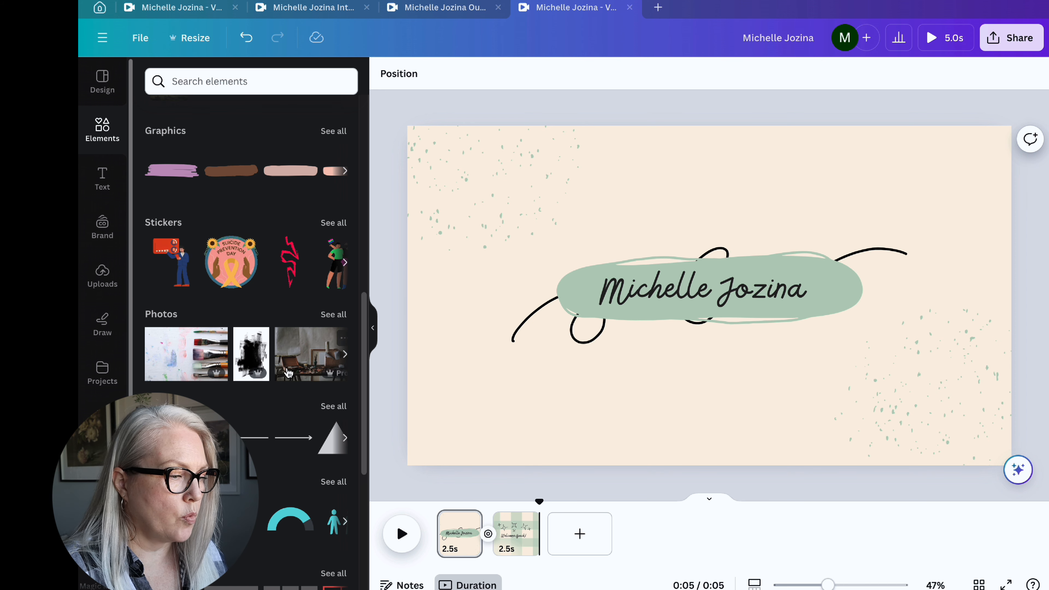
scroll(284, 376, up, 2)
scroll(283, 375, down, 10)
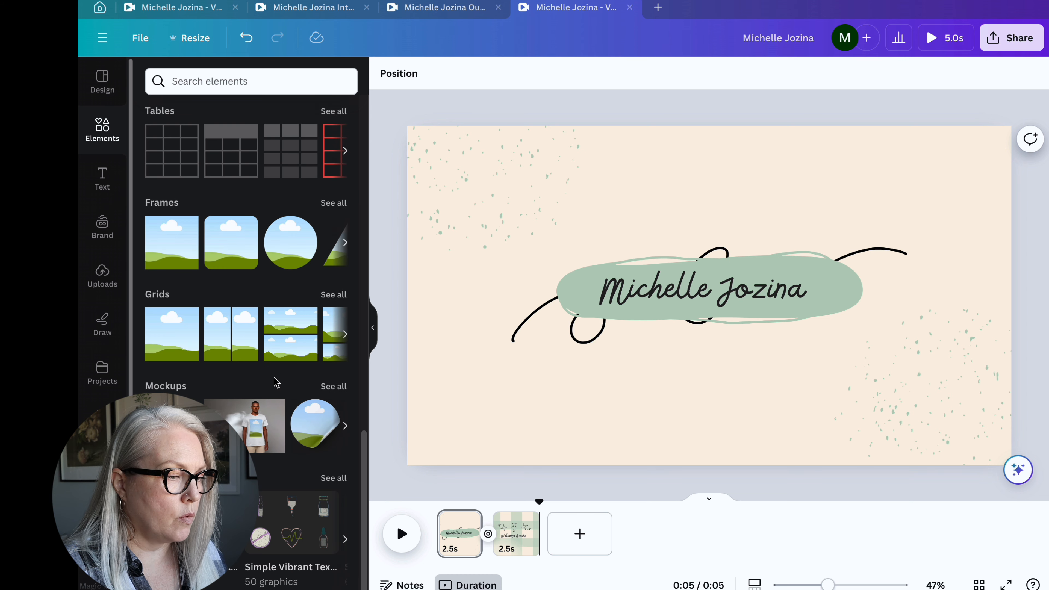
scroll(276, 382, up, 8)
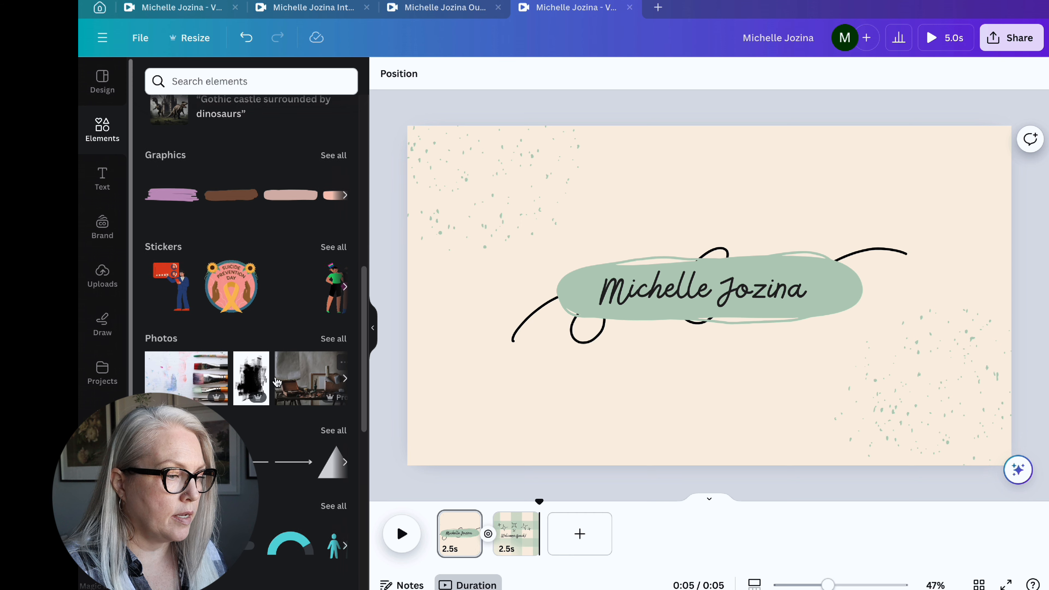
scroll(277, 381, up, 5)
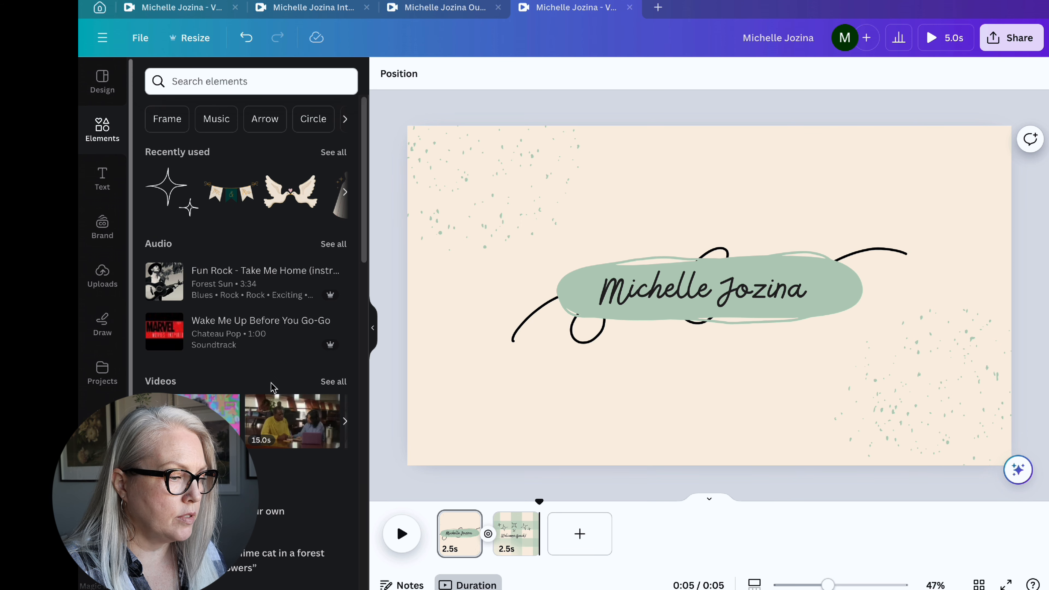
click(335, 381)
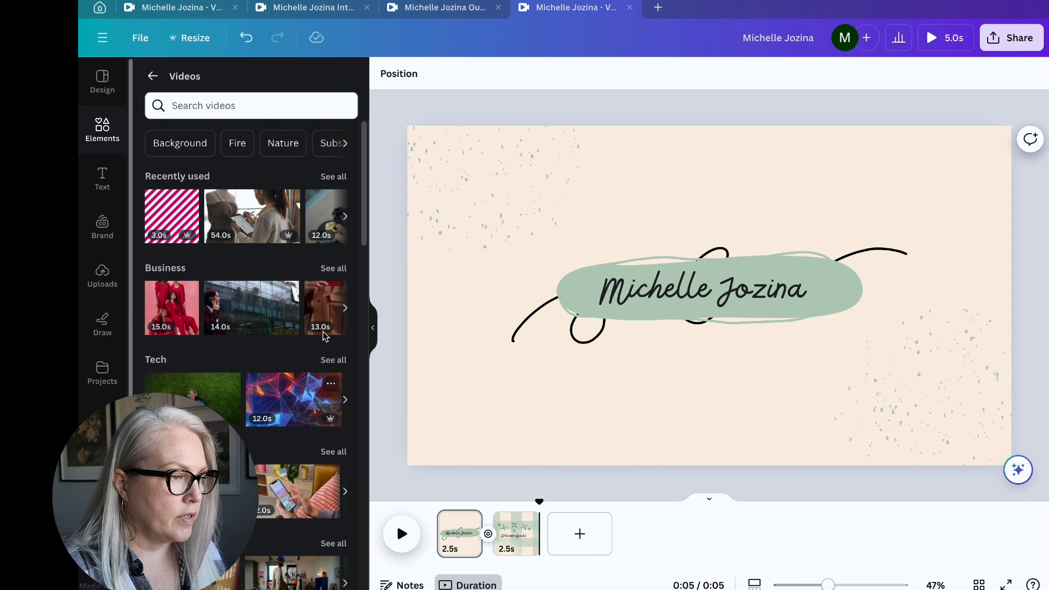
Step: Search stock videos for 'youtube intro video' and add a blank third page
click(251, 107)
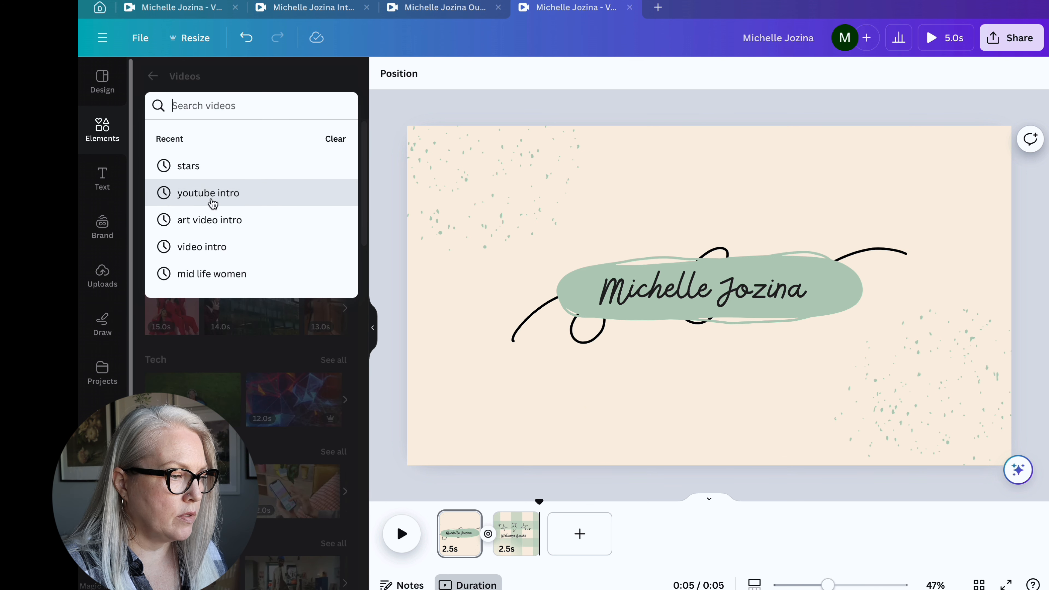
click(222, 195)
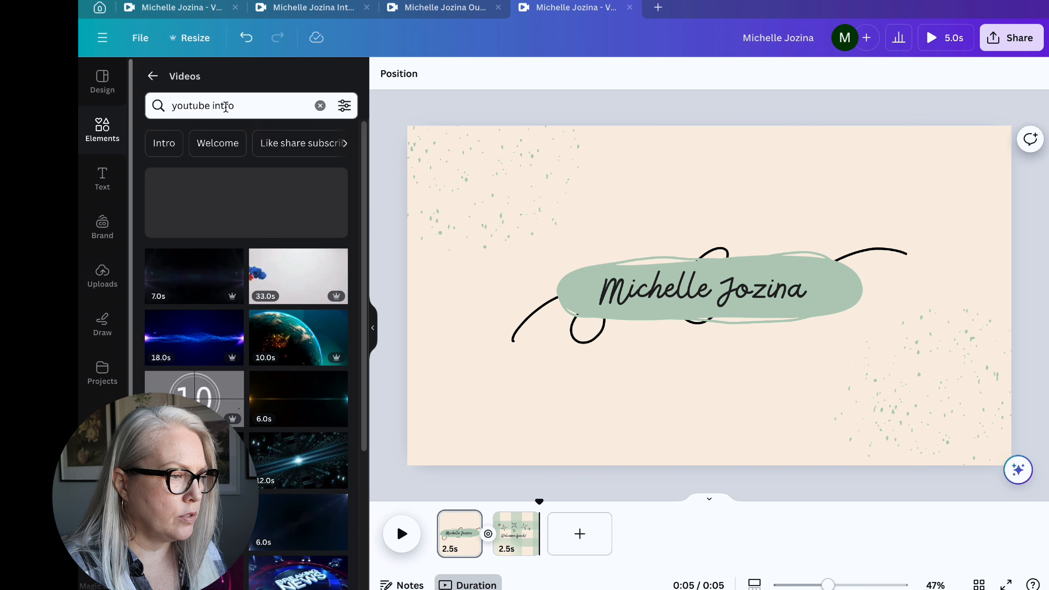
click(261, 106)
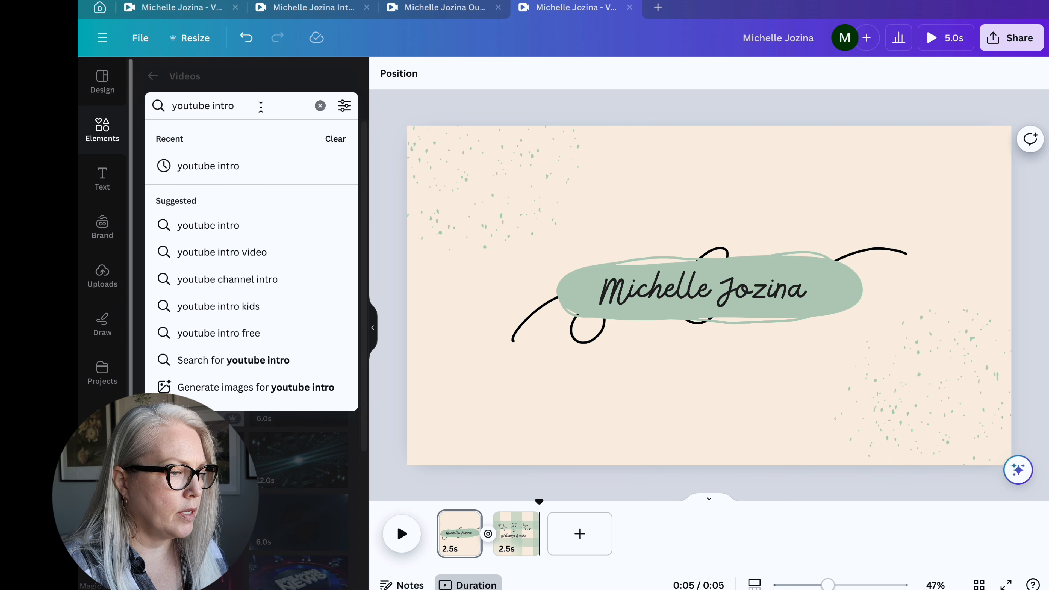
click(241, 253)
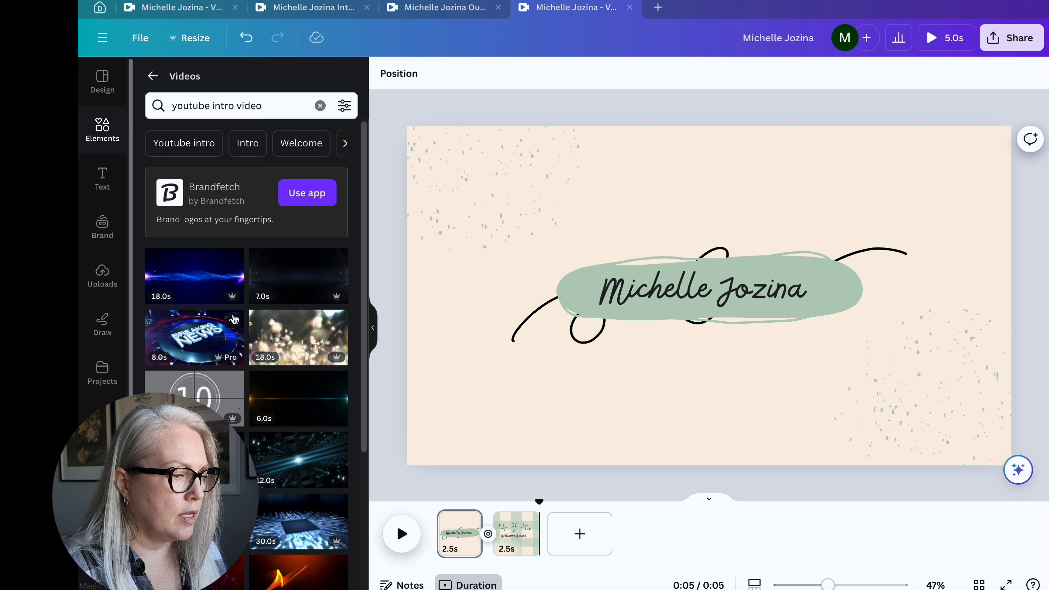
scroll(202, 380, down, 2)
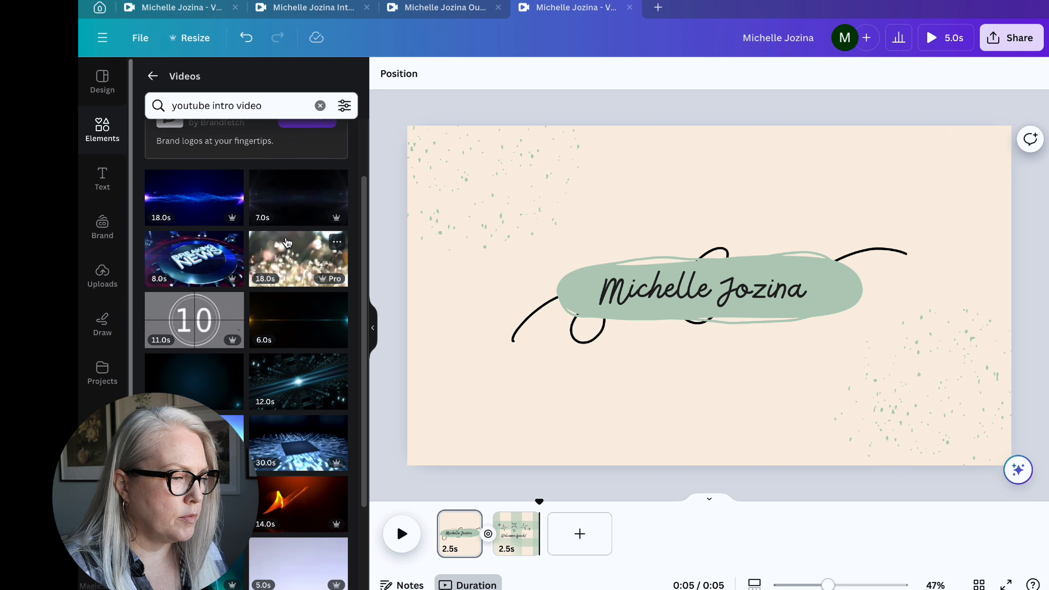
click(296, 258)
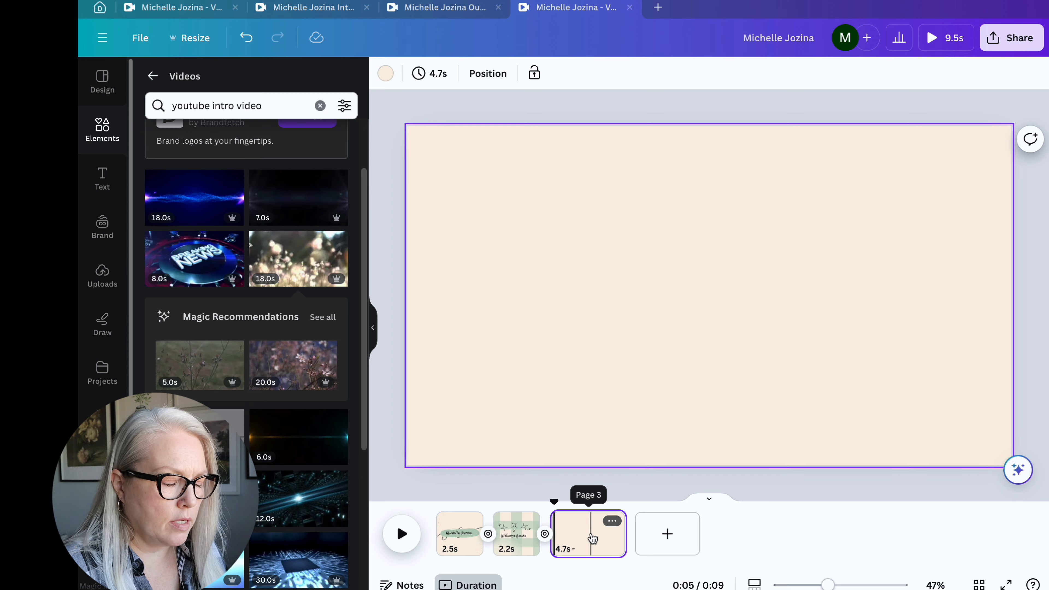
Step: Add the 18.0s bokeh flower video and stretch it to cover the whole third page
click(298, 259)
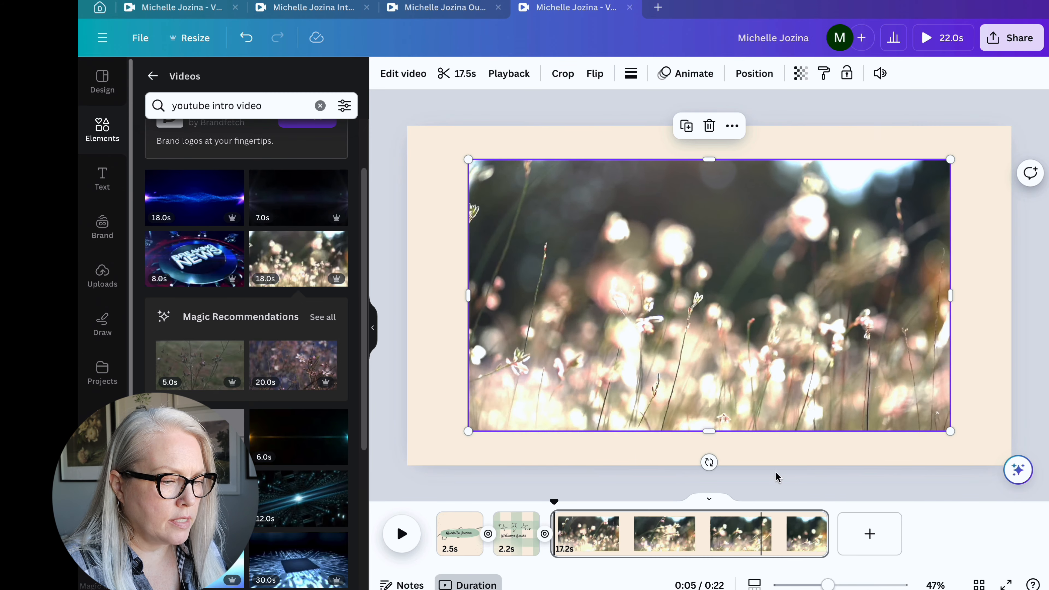
click(560, 236)
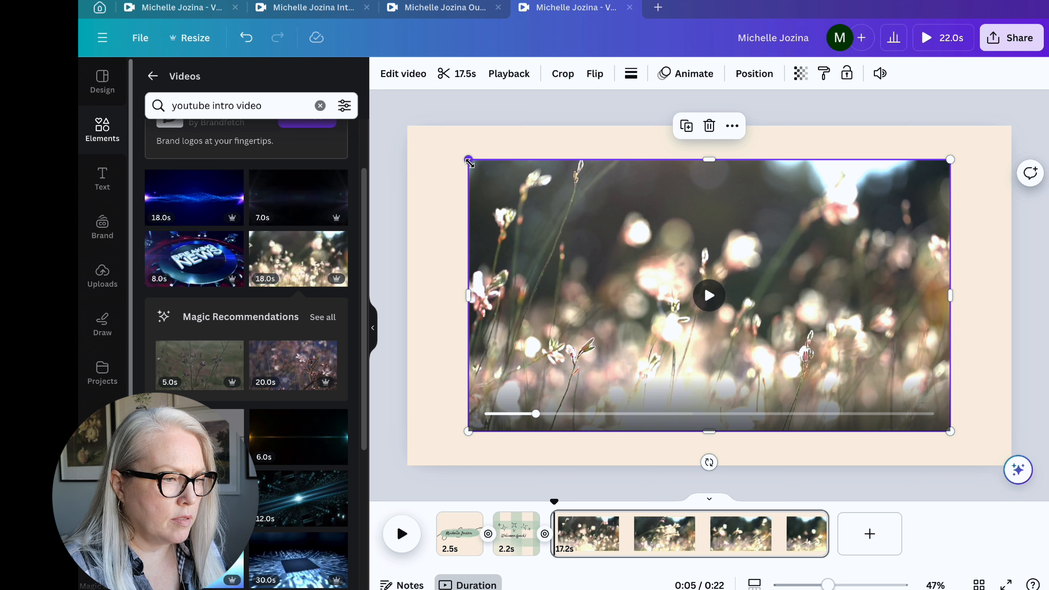
drag(470, 163, 407, 125)
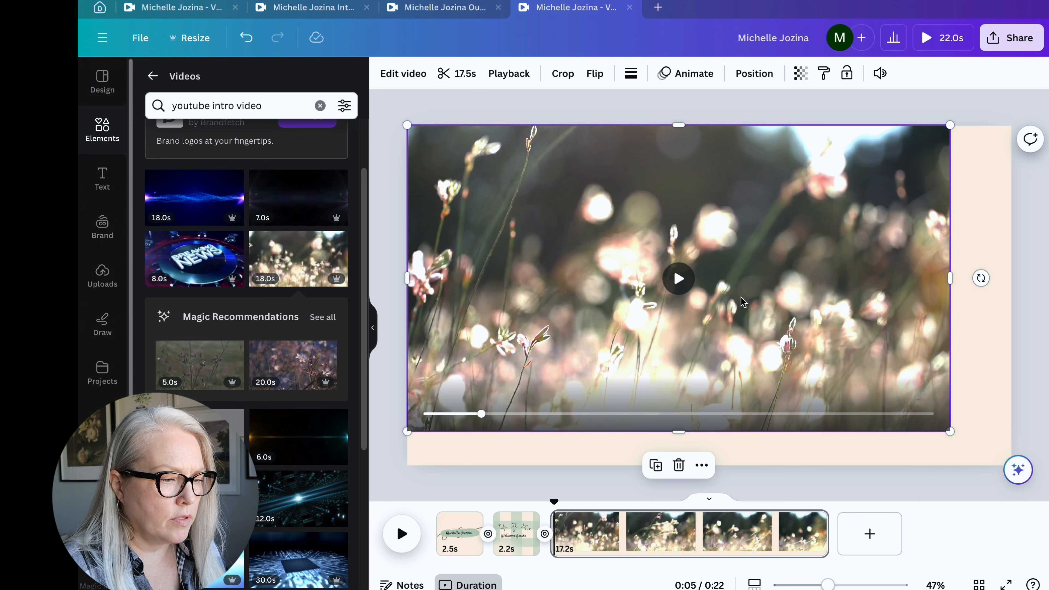
drag(951, 434, 1012, 466)
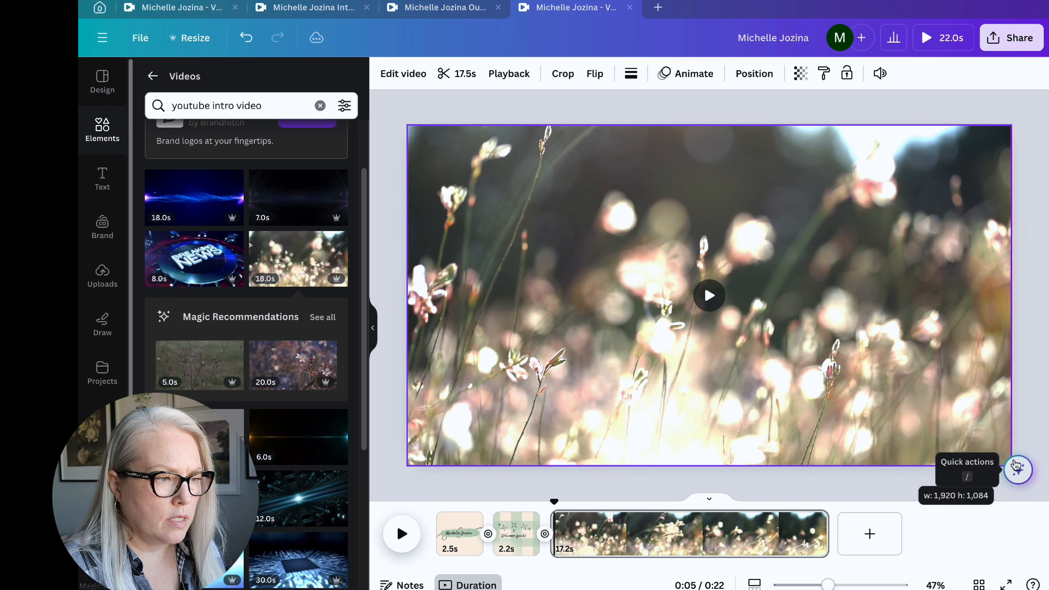
drag(896, 338, 899, 344)
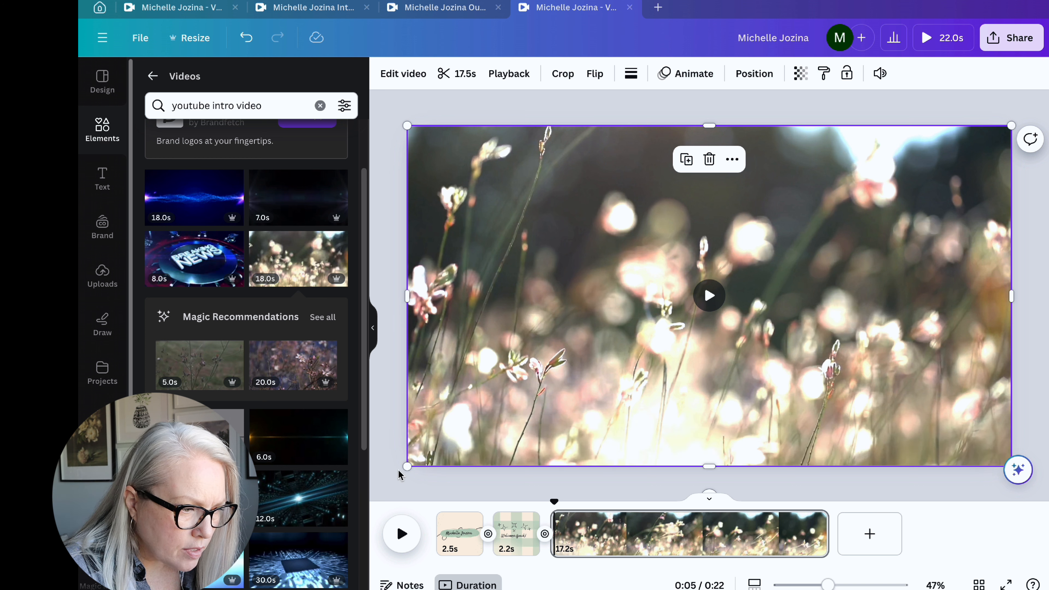
drag(486, 422, 528, 390)
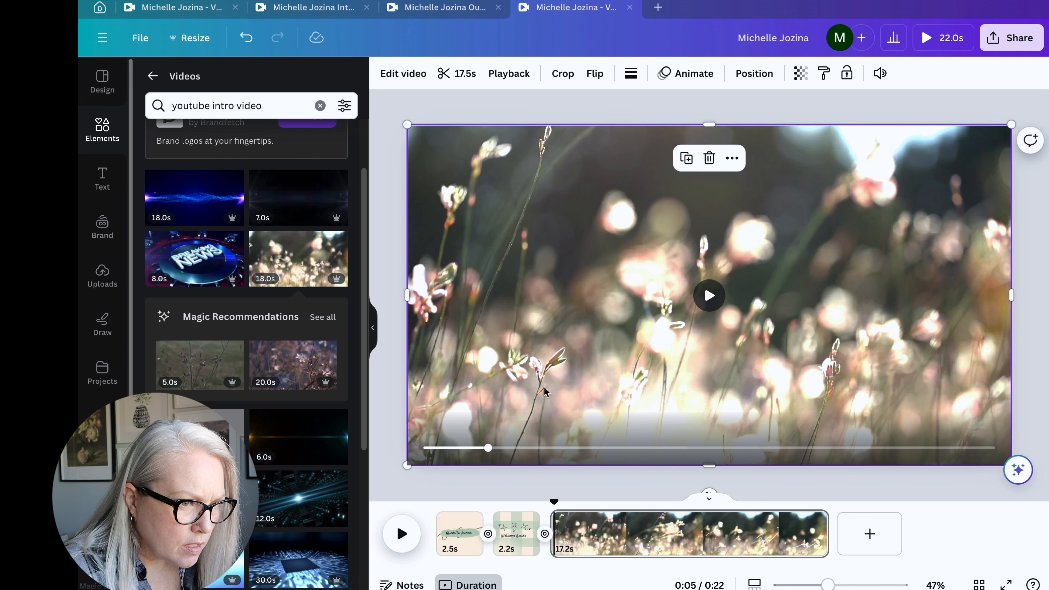
Step: Deselect the flower video, then bring up and dismiss its options menu without changes
click(906, 481)
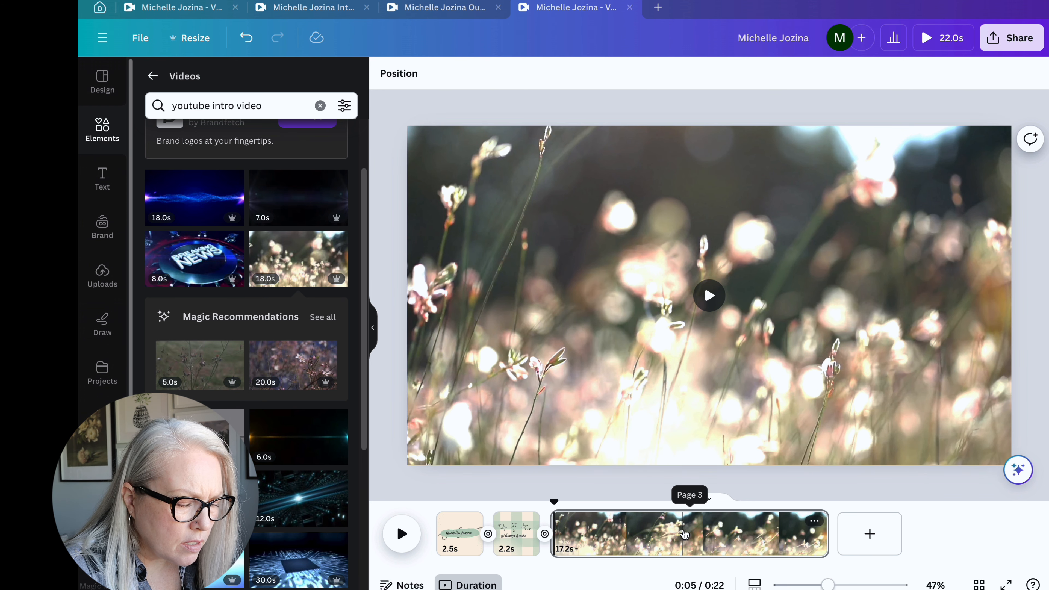
right_click(778, 360)
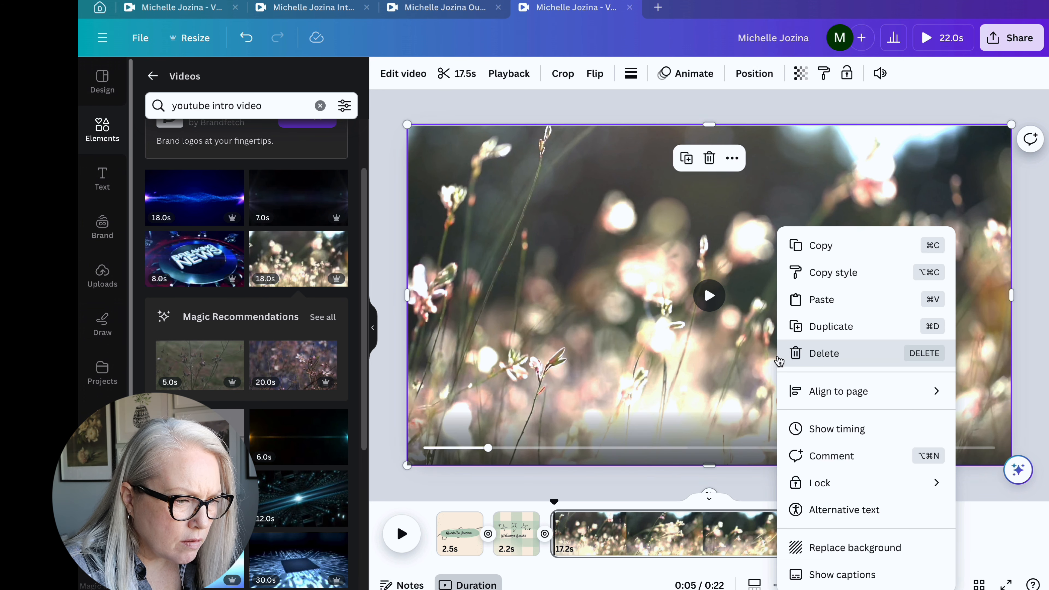
mouse_move(853, 393)
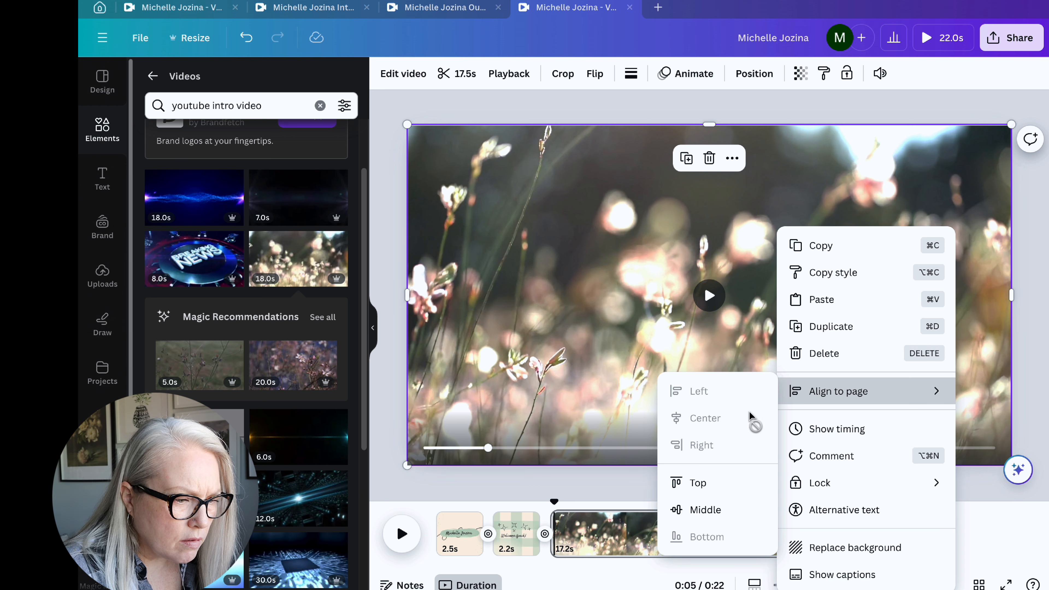
click(601, 365)
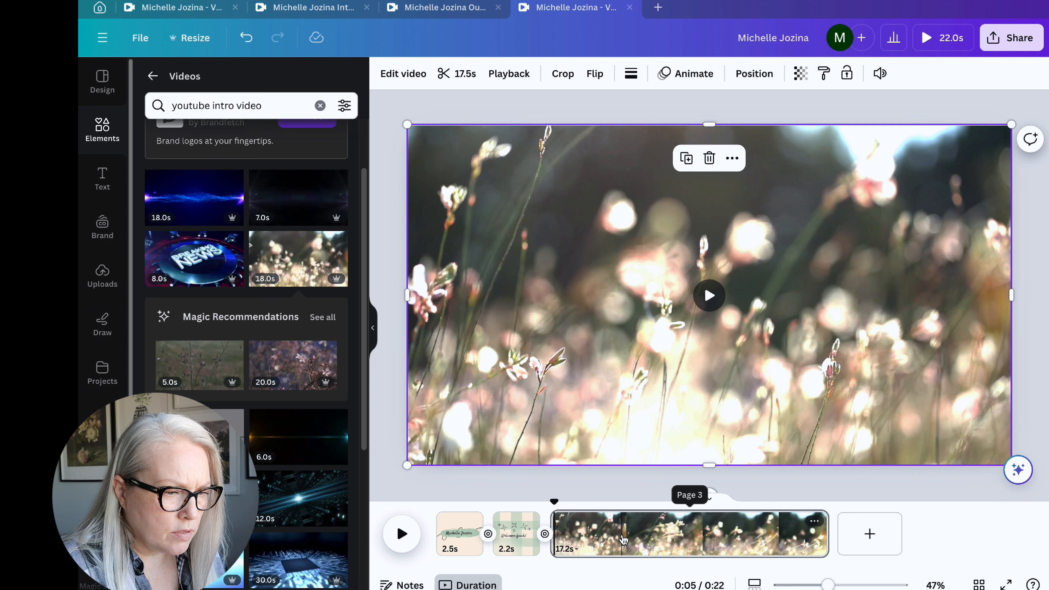
Step: Trim the third page to 4.8 seconds in the timeline, making the video 9.5 seconds long
click(672, 539)
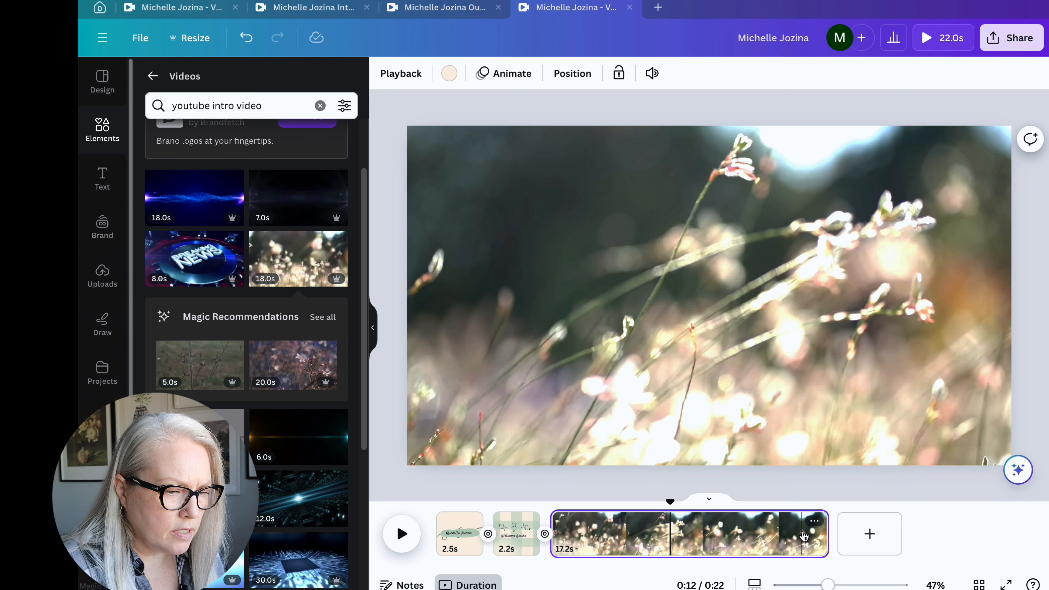
drag(829, 536, 626, 553)
click(667, 302)
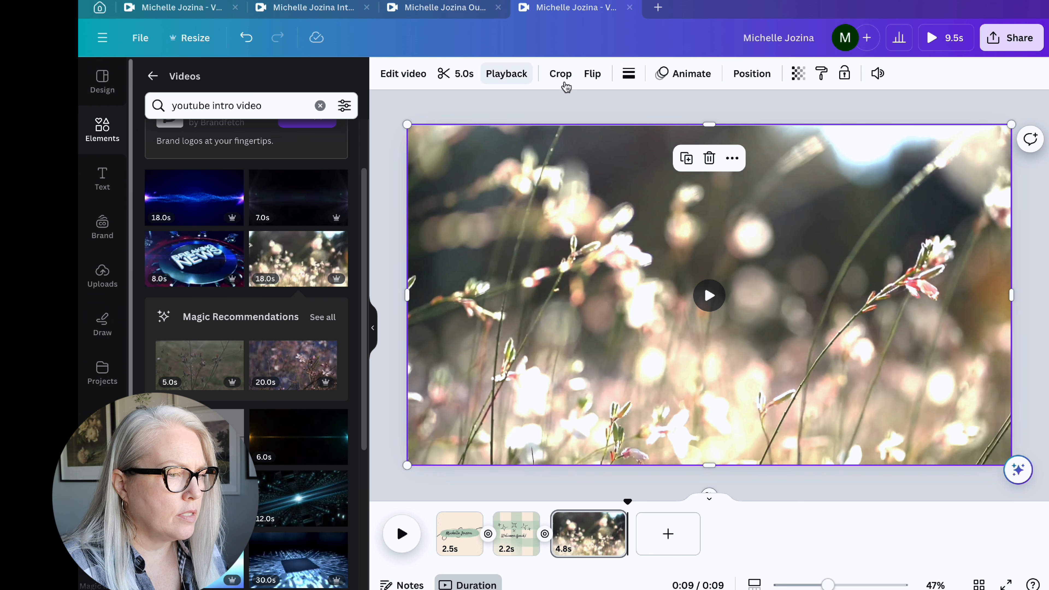
Step: Add a heading text box from the Text panel and browse the text templates
click(102, 177)
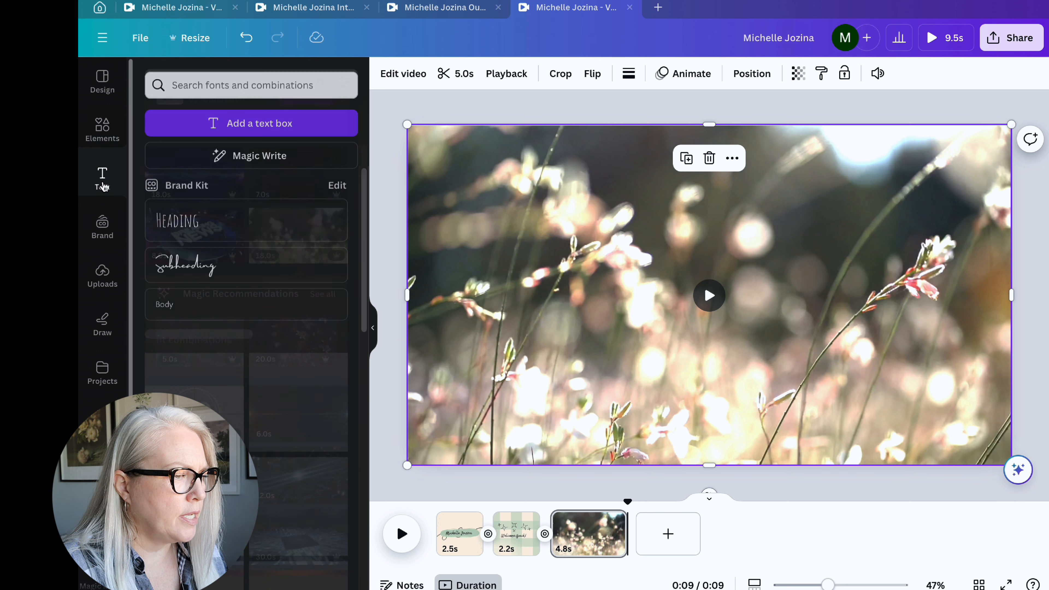
click(196, 221)
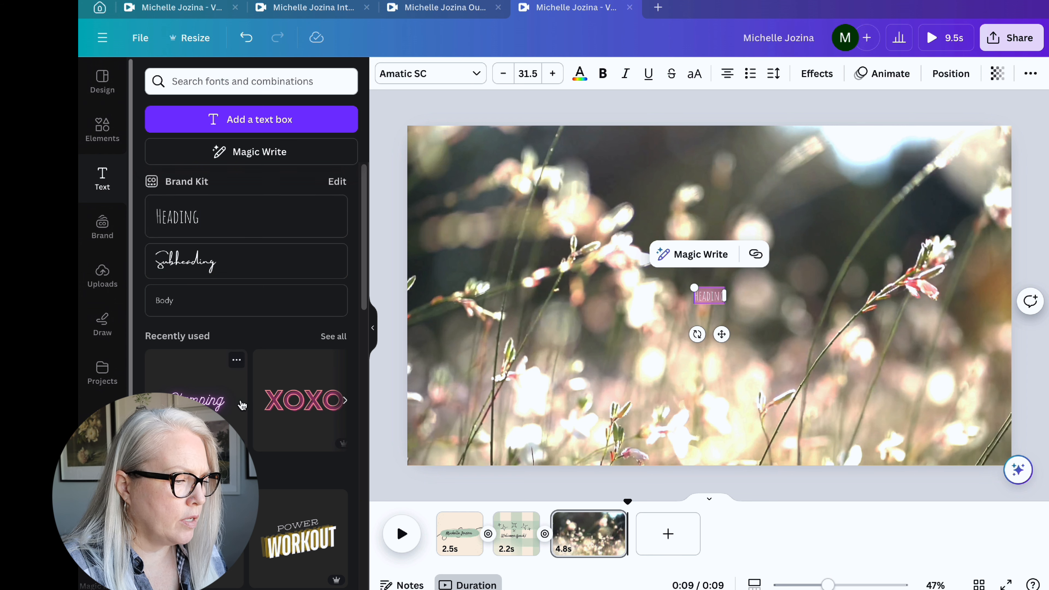
scroll(240, 401, down, 5)
scroll(243, 404, down, 2)
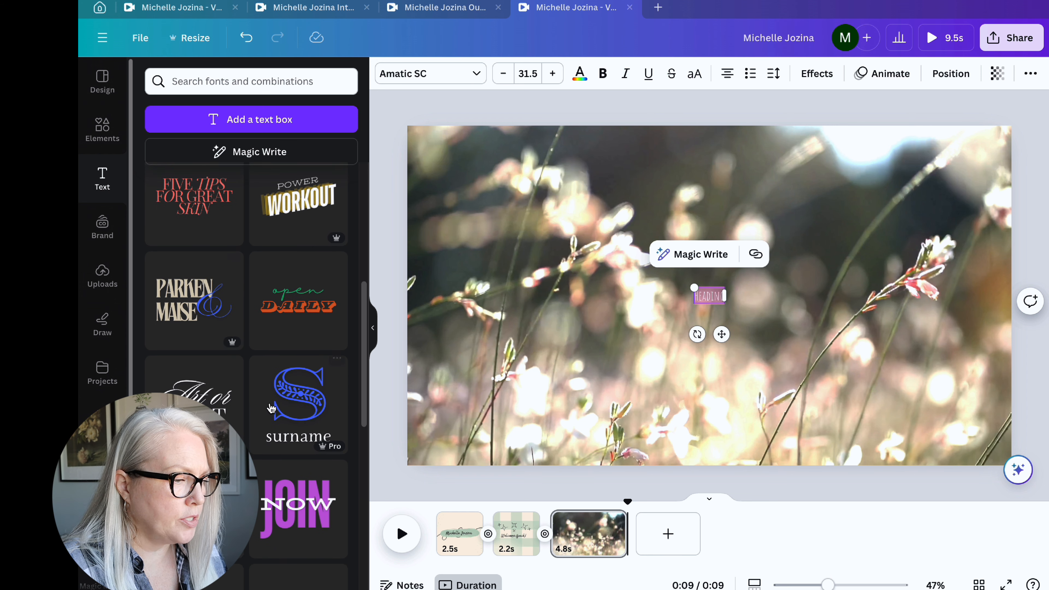
scroll(262, 392, down, 4)
scroll(267, 395, up, 1)
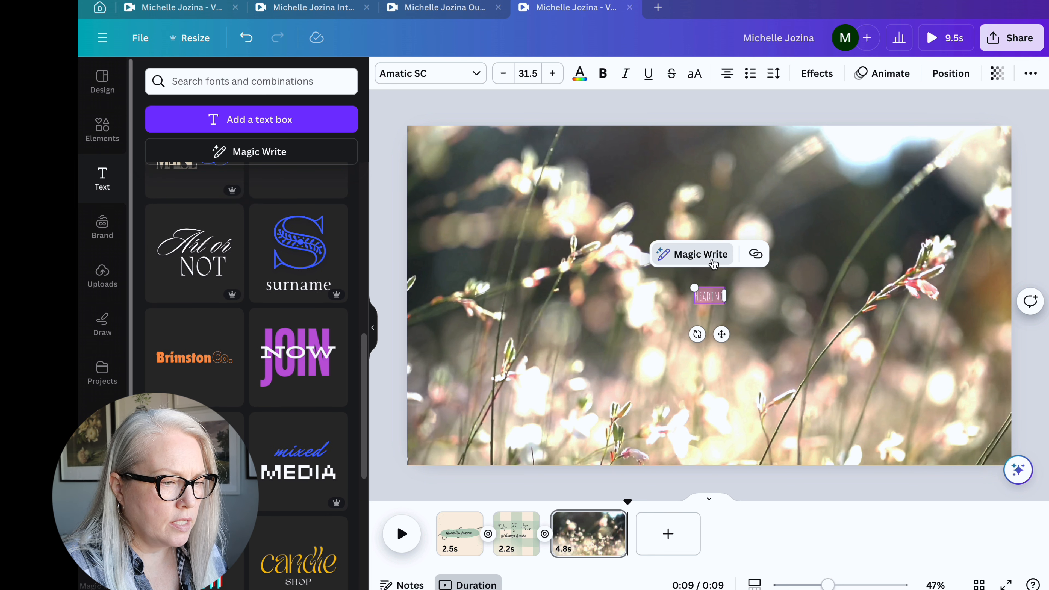
Step: Delete the flower video background, then undo on page 3 to restore it
click(745, 300)
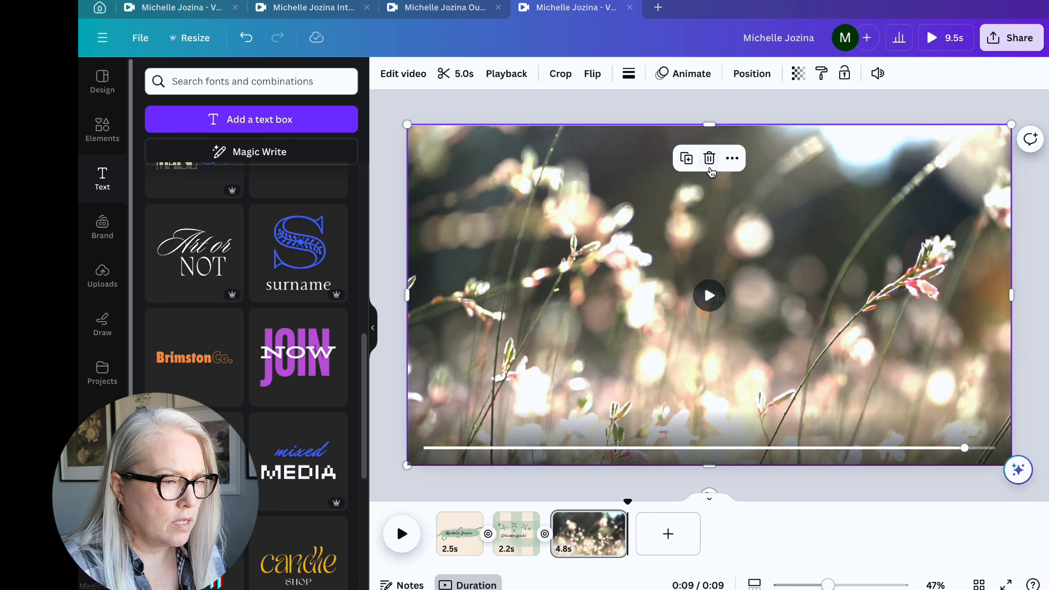
click(709, 159)
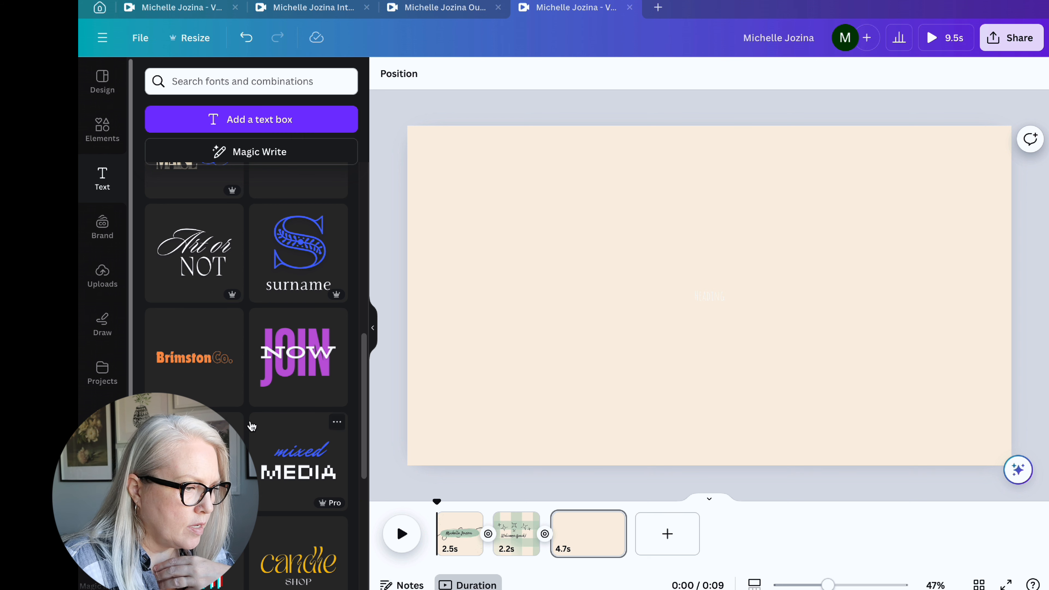
scroll(255, 427, down, 3)
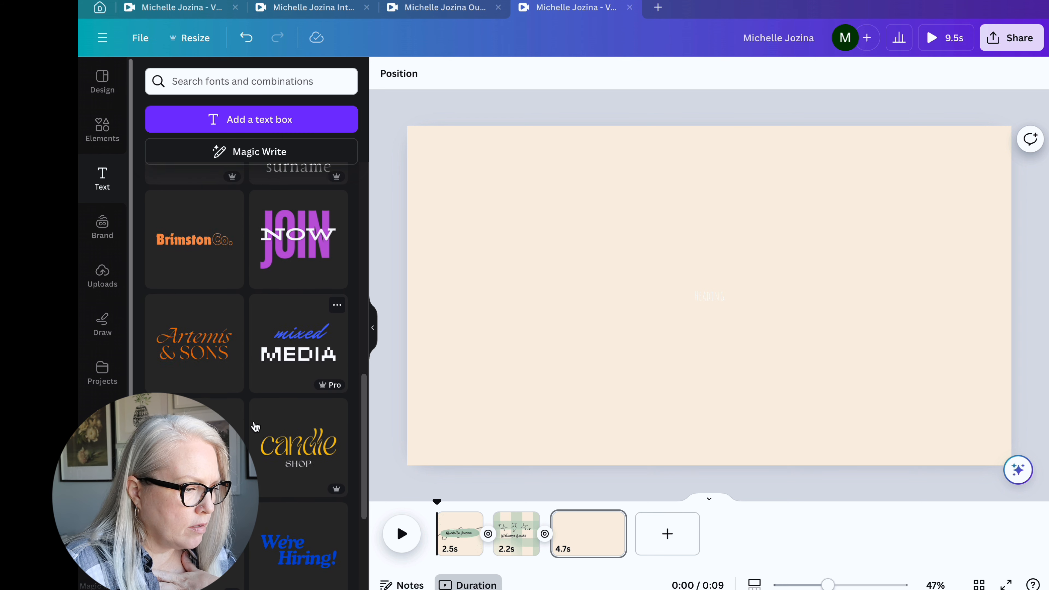
scroll(255, 427, down, 5)
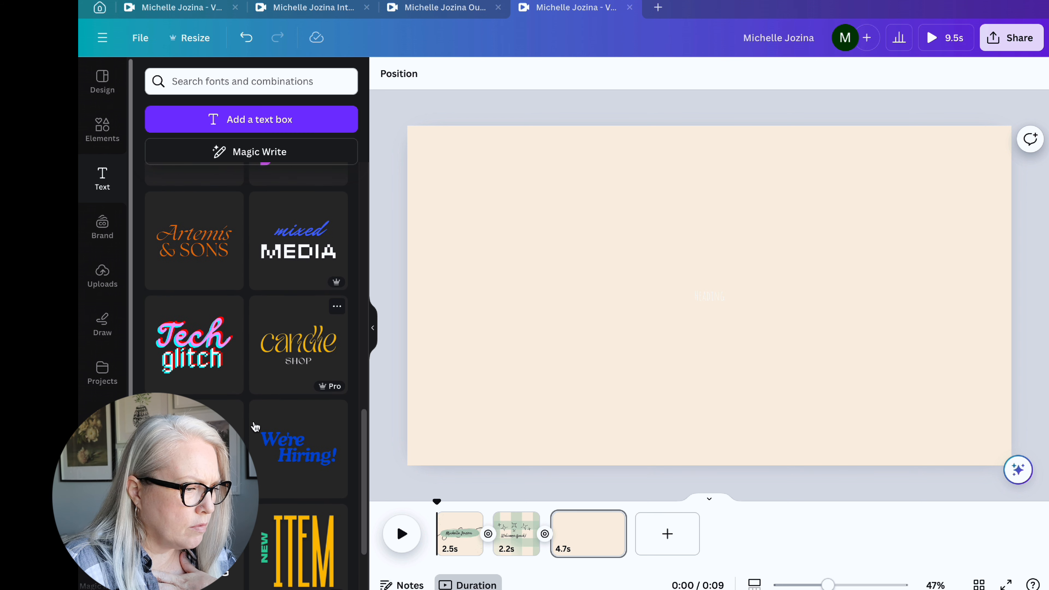
scroll(255, 427, down, 4)
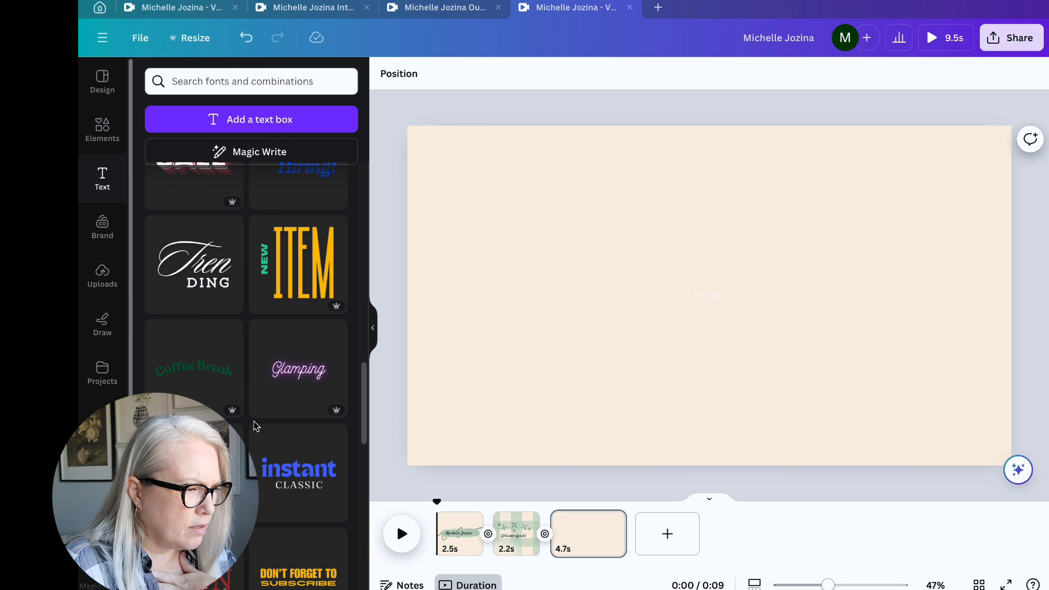
scroll(255, 427, down, 7)
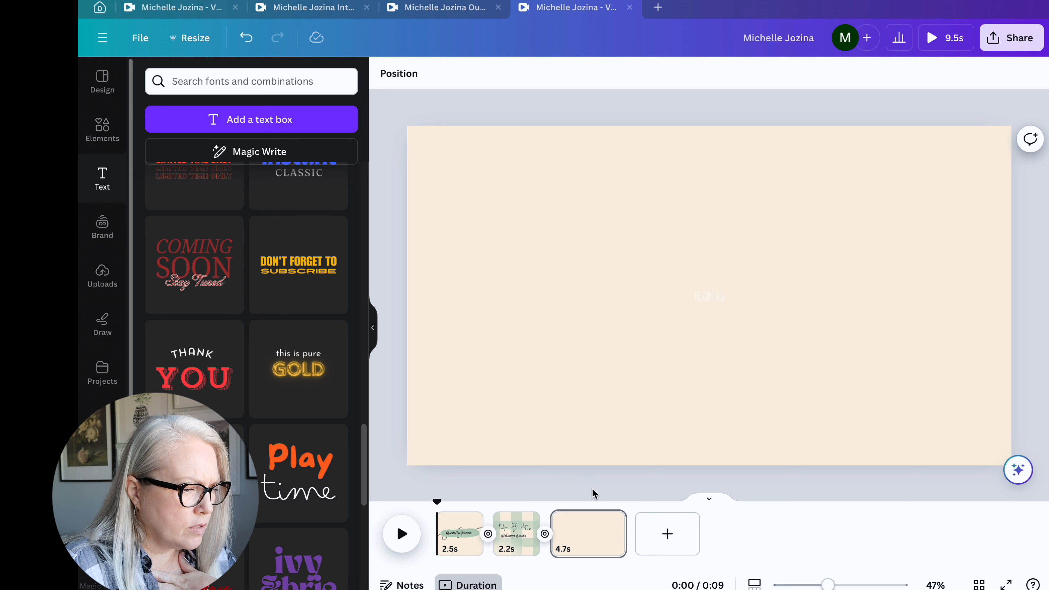
click(590, 531)
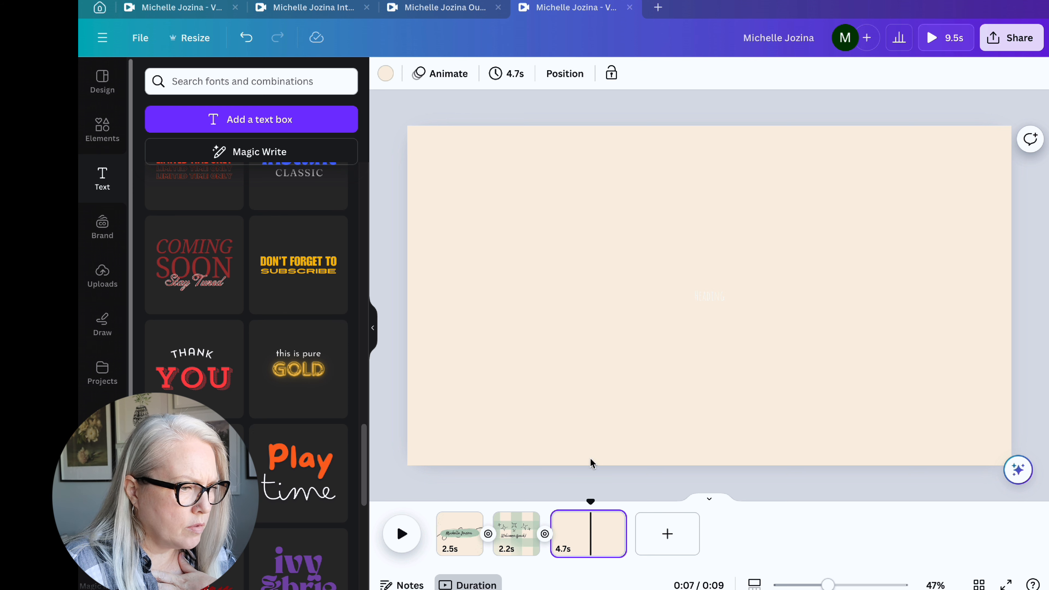
click(252, 43)
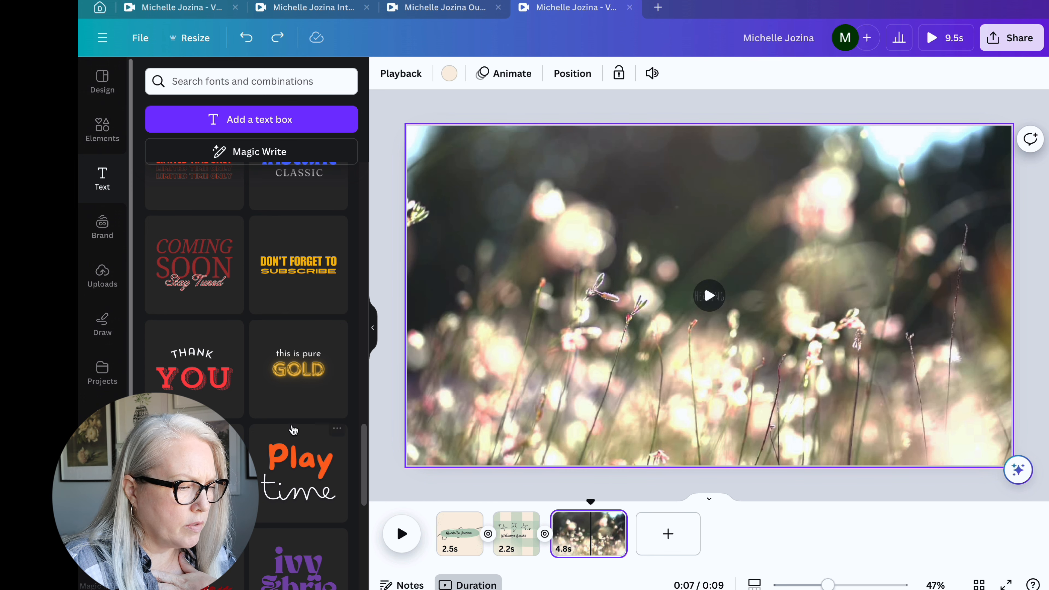
scroll(271, 401, down, 5)
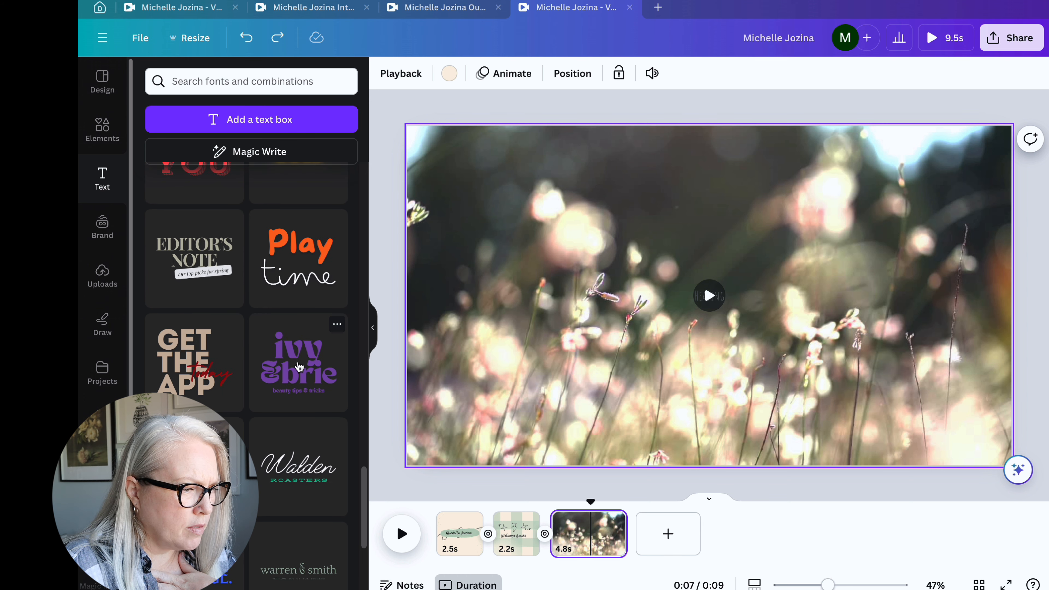
Step: Add the purple 'ivy & brie' text combination, centre it over the video, and highlight 'ivy'
click(299, 366)
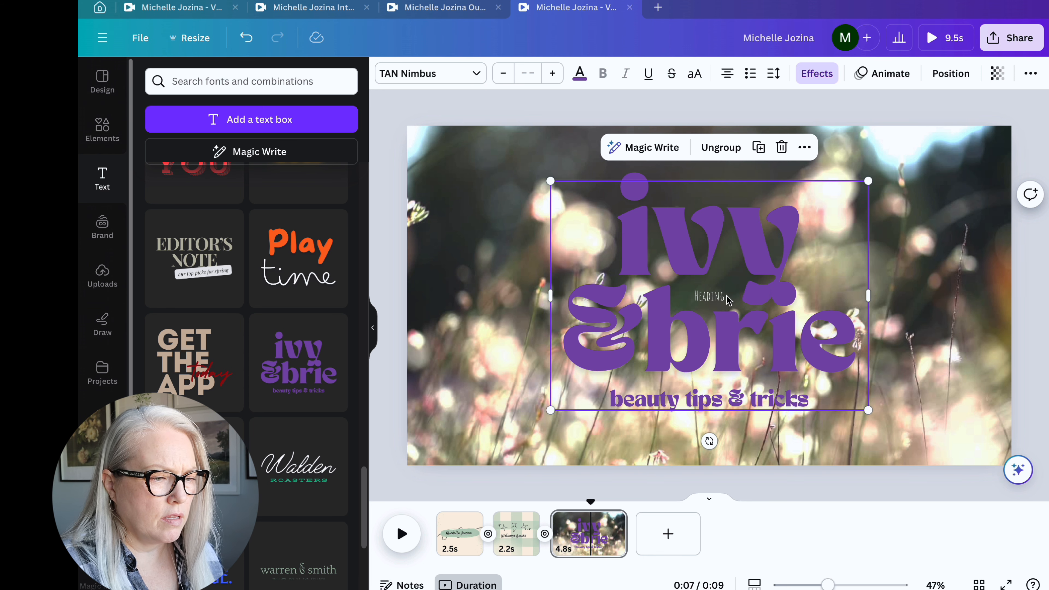
click(710, 303)
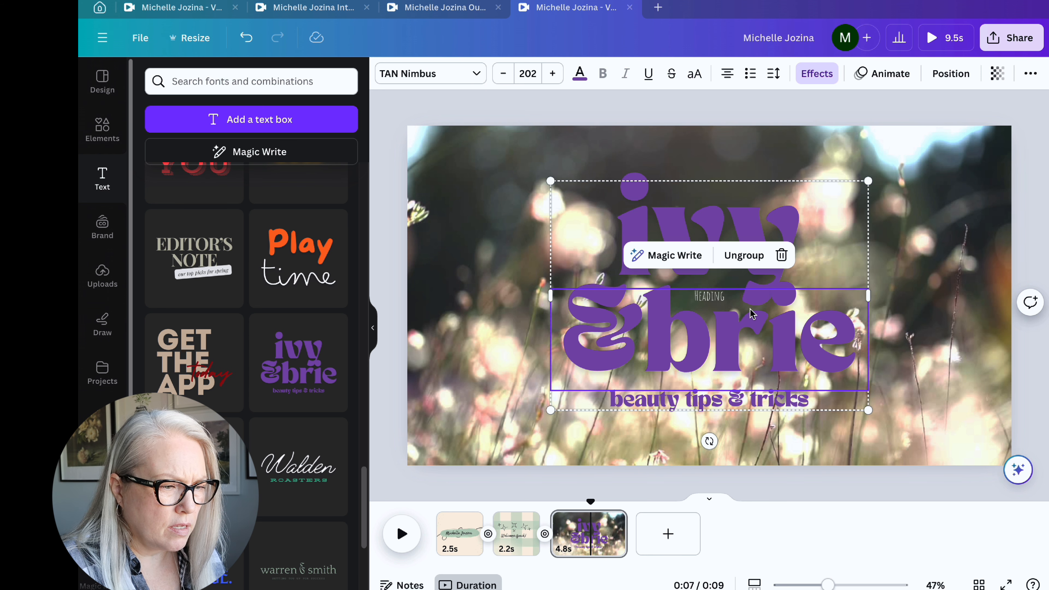
drag(750, 310, 567, 295)
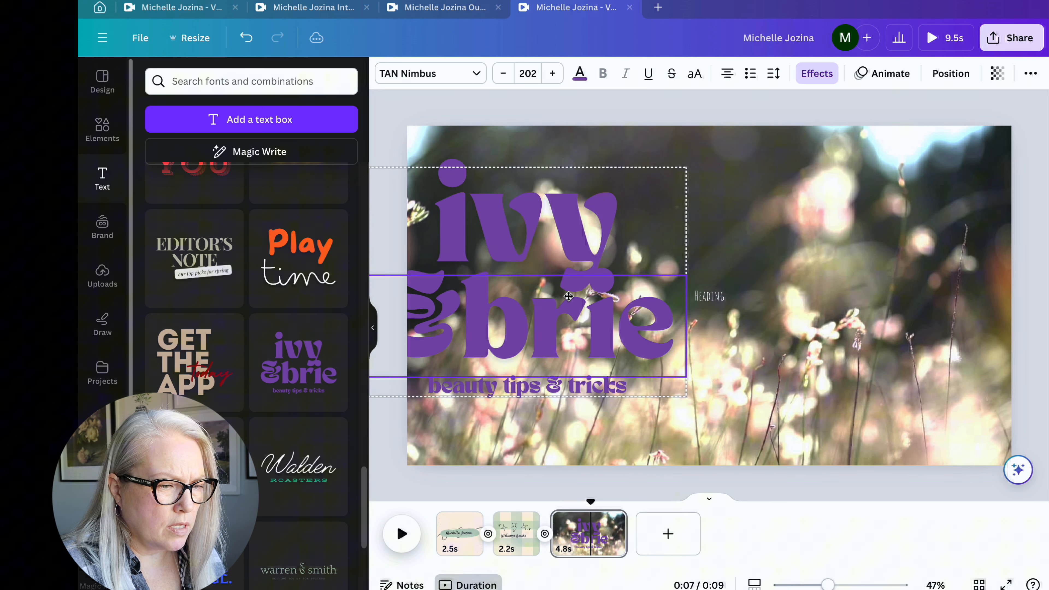
click(706, 307)
click(759, 258)
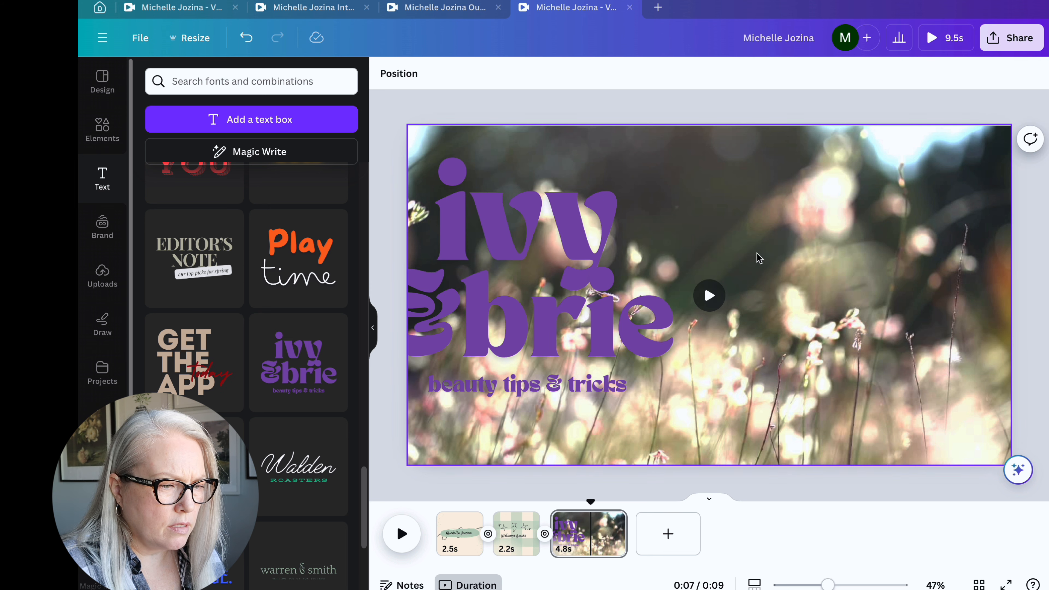
click(594, 326)
drag(594, 326, 752, 331)
click(801, 249)
drag(798, 249, 605, 247)
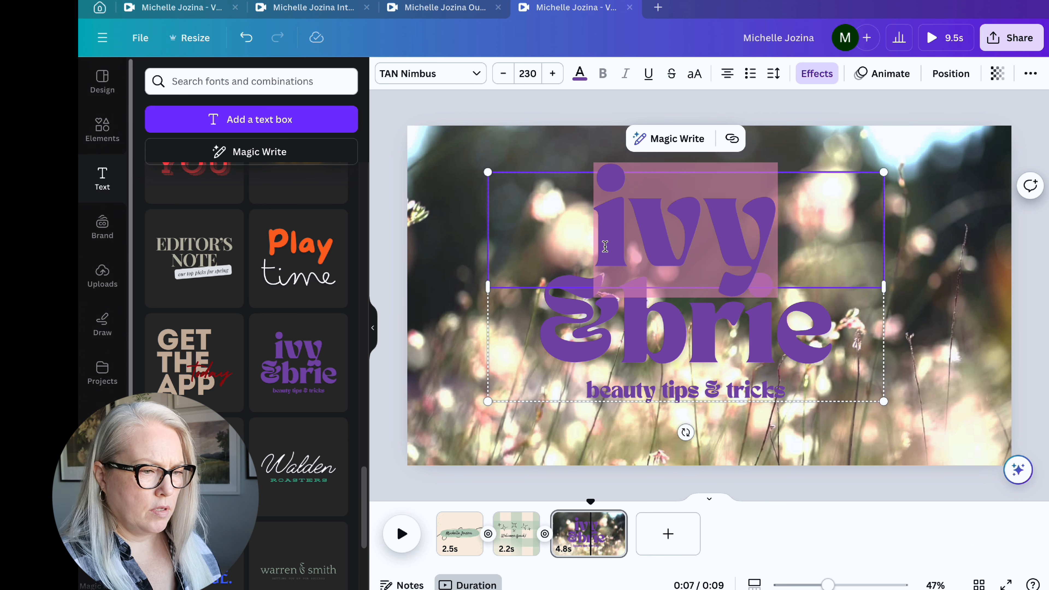
text(Michelle)
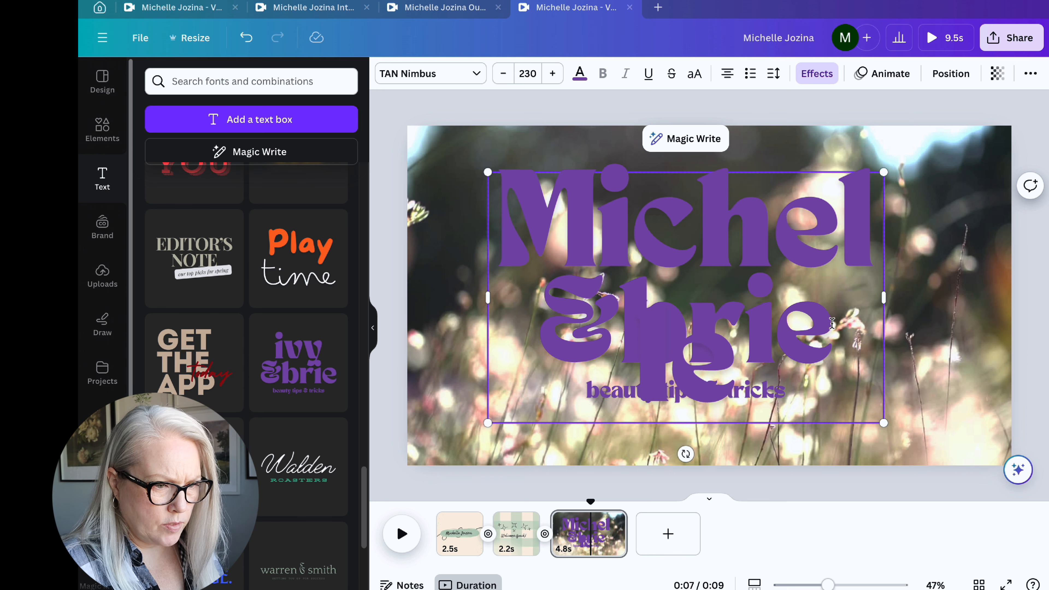
drag(884, 297, 982, 299)
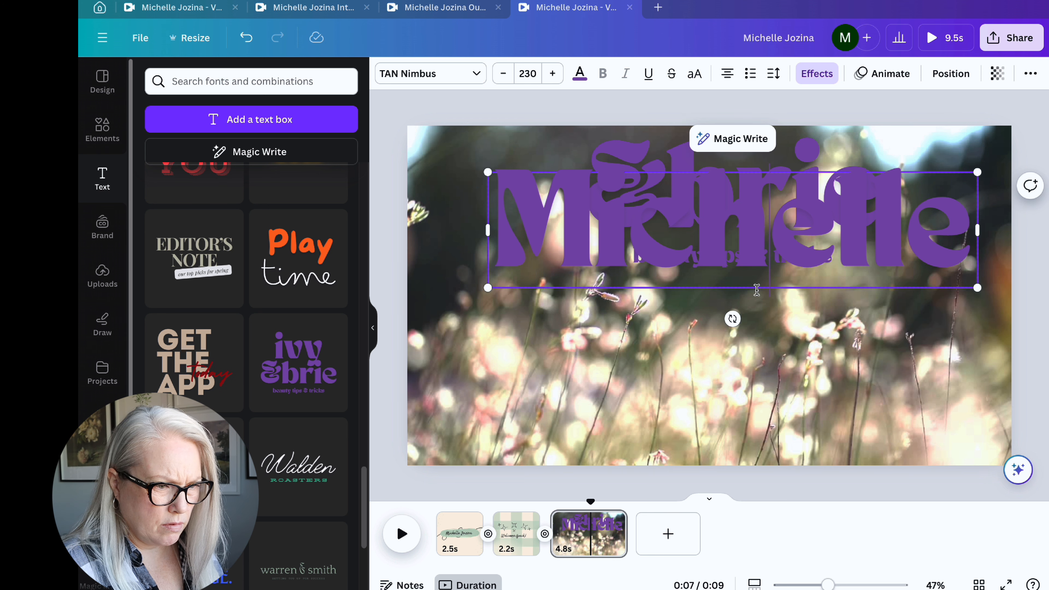
click(807, 342)
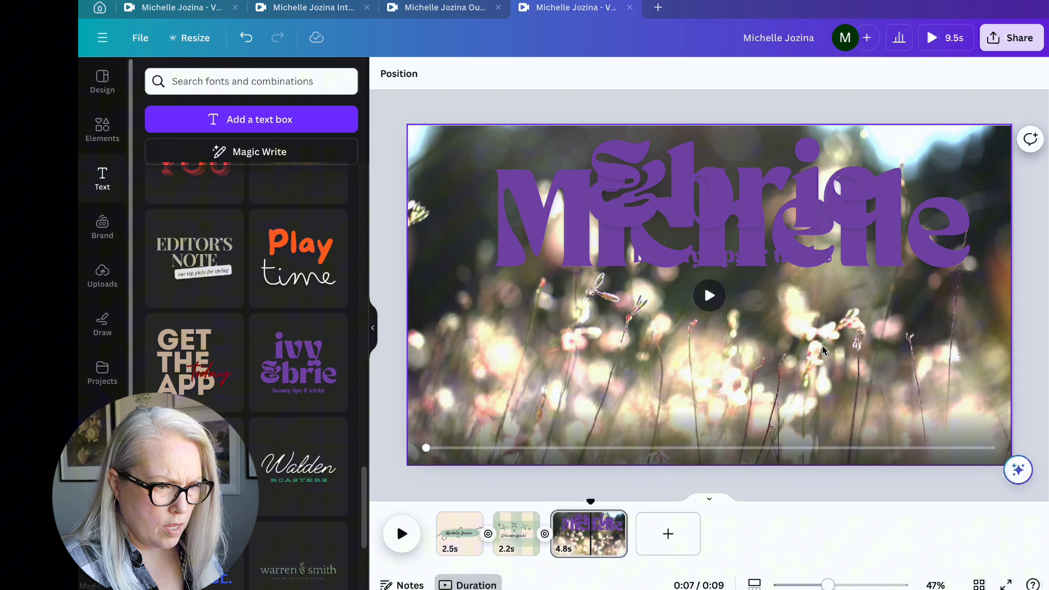
double_click(786, 256)
drag(683, 166, 683, 202)
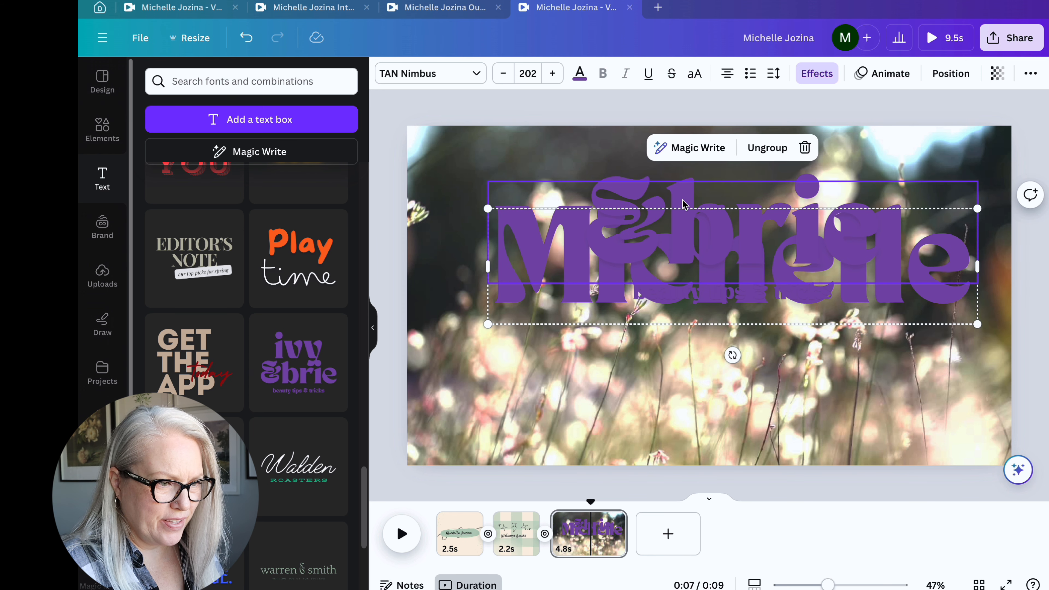
click(969, 281)
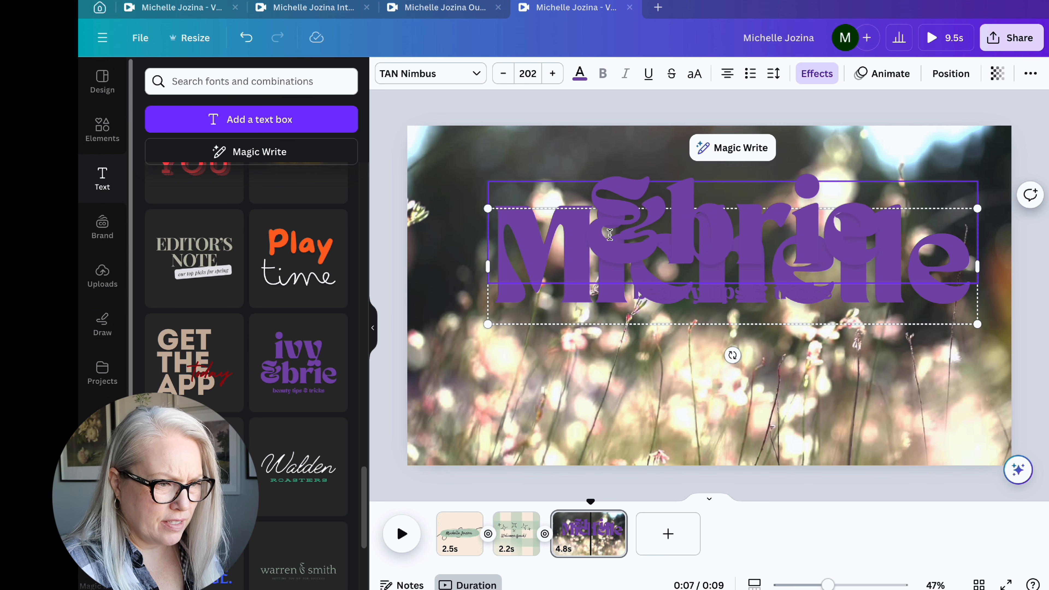
click(247, 38)
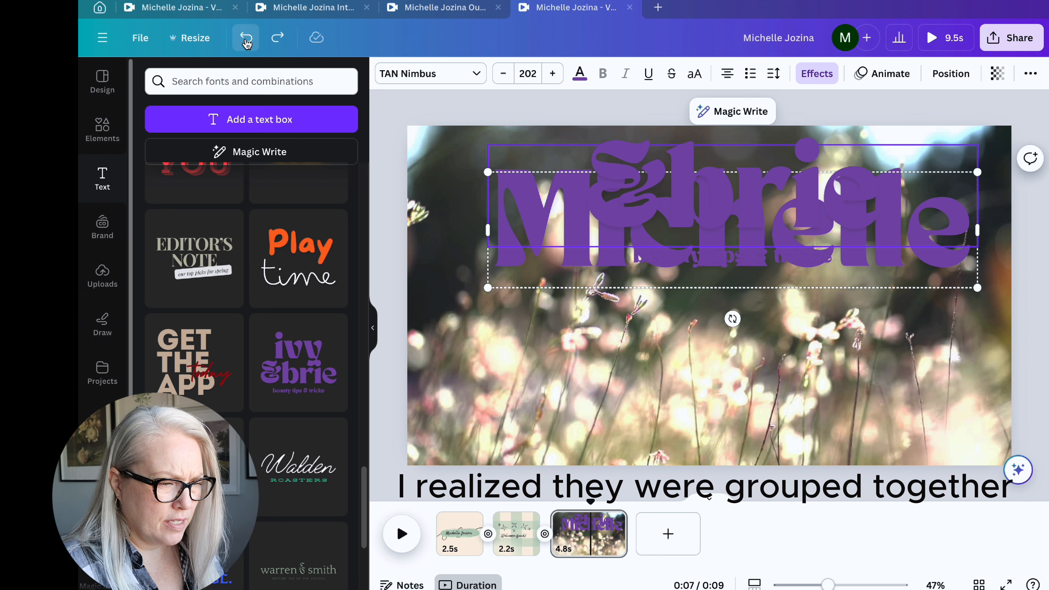
click(246, 39)
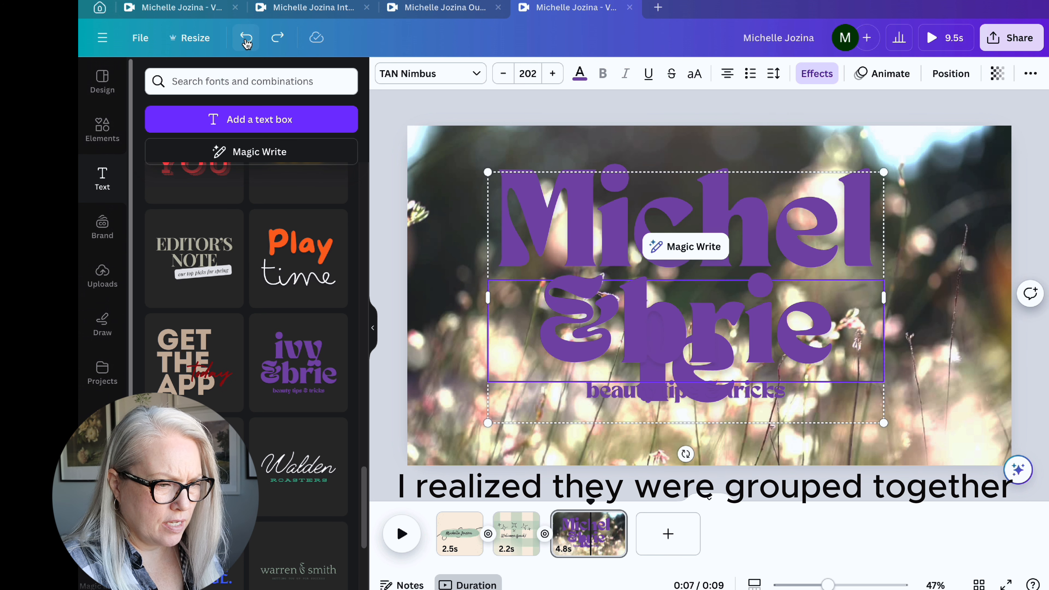
click(246, 39)
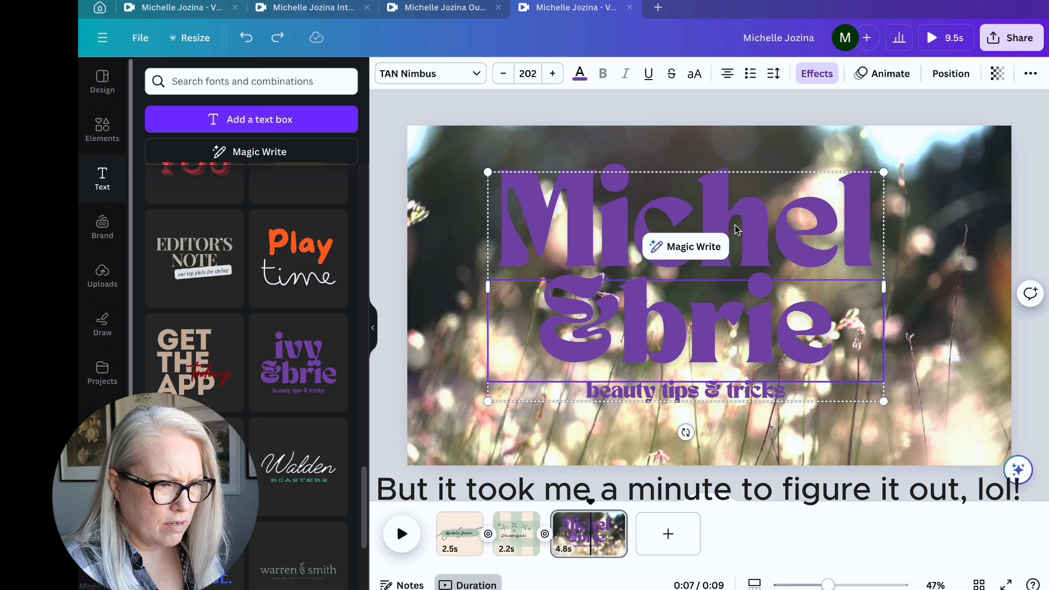
click(245, 39)
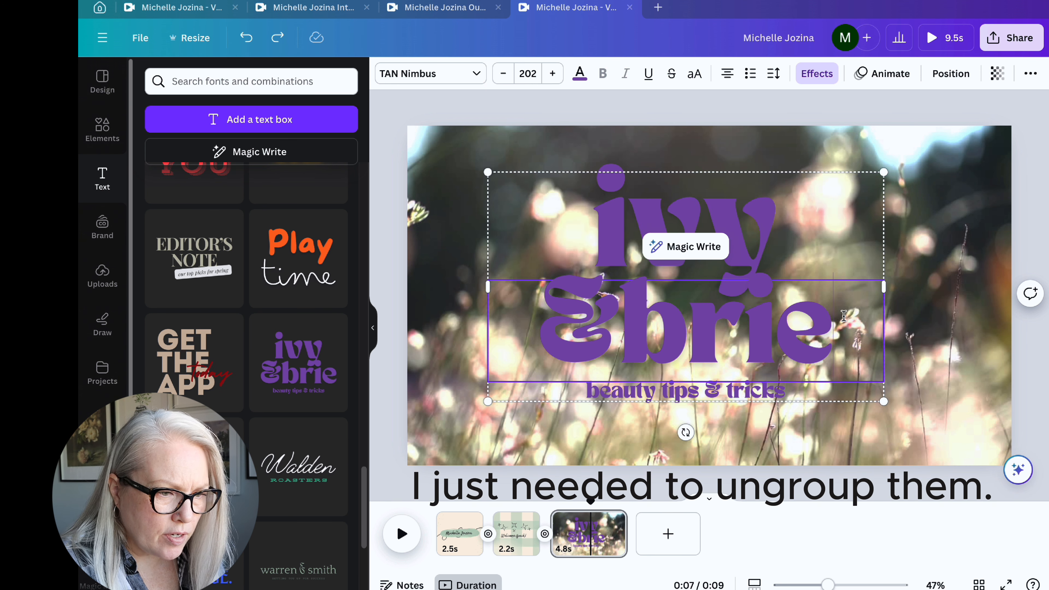
click(843, 224)
Step: Replace '&brie' with the owner's surname, correcting its capitalisation
click(804, 241)
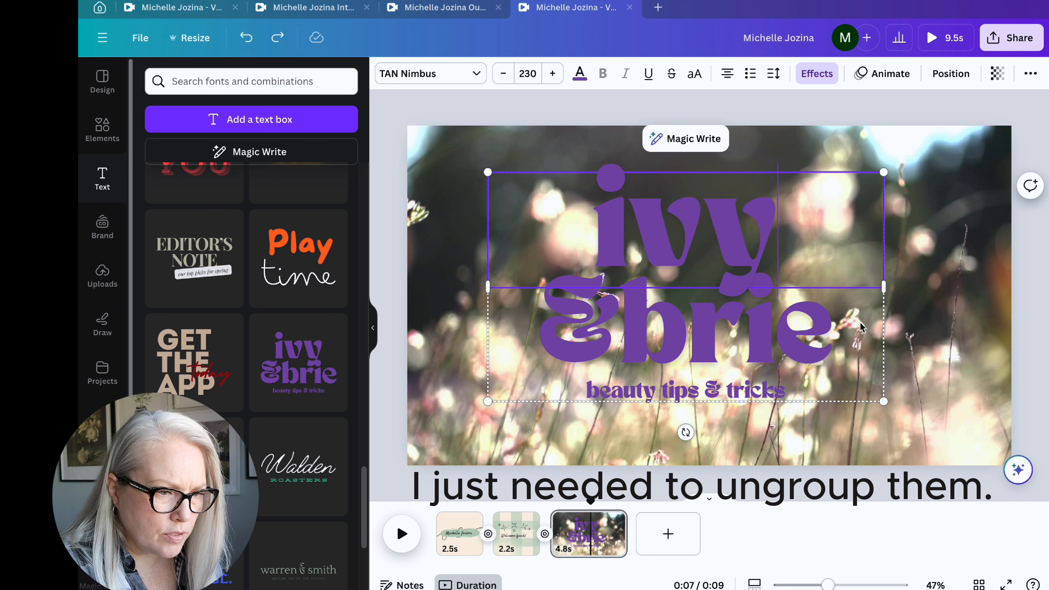
click(913, 331)
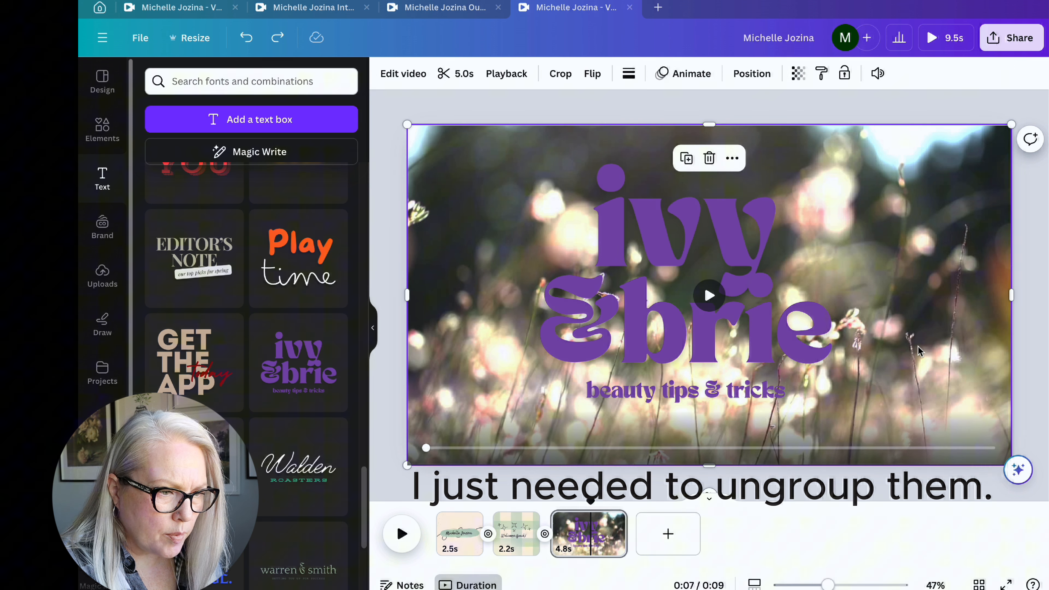
click(827, 348)
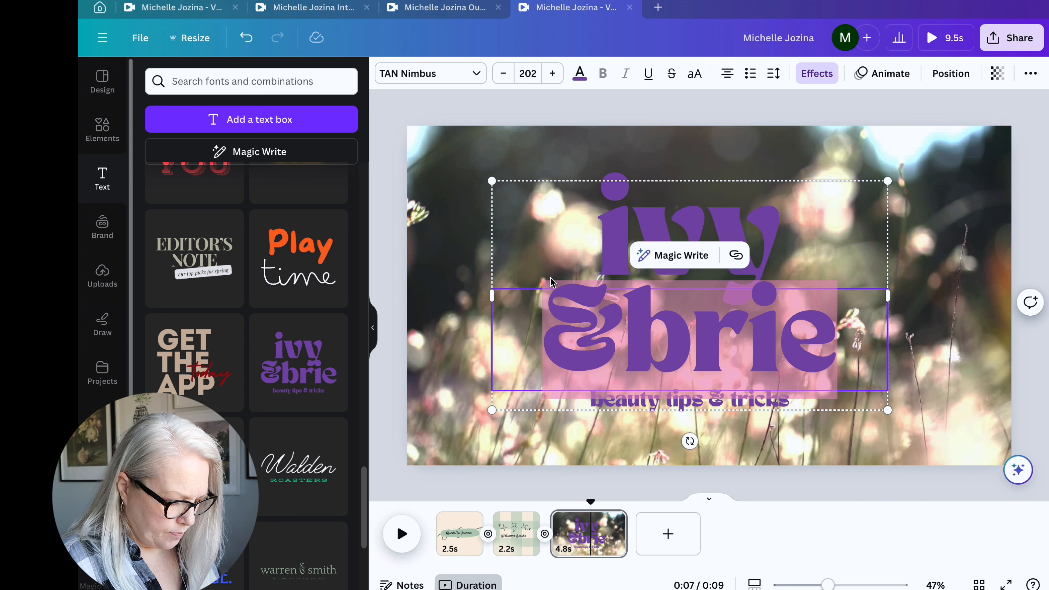
text(JOzina)
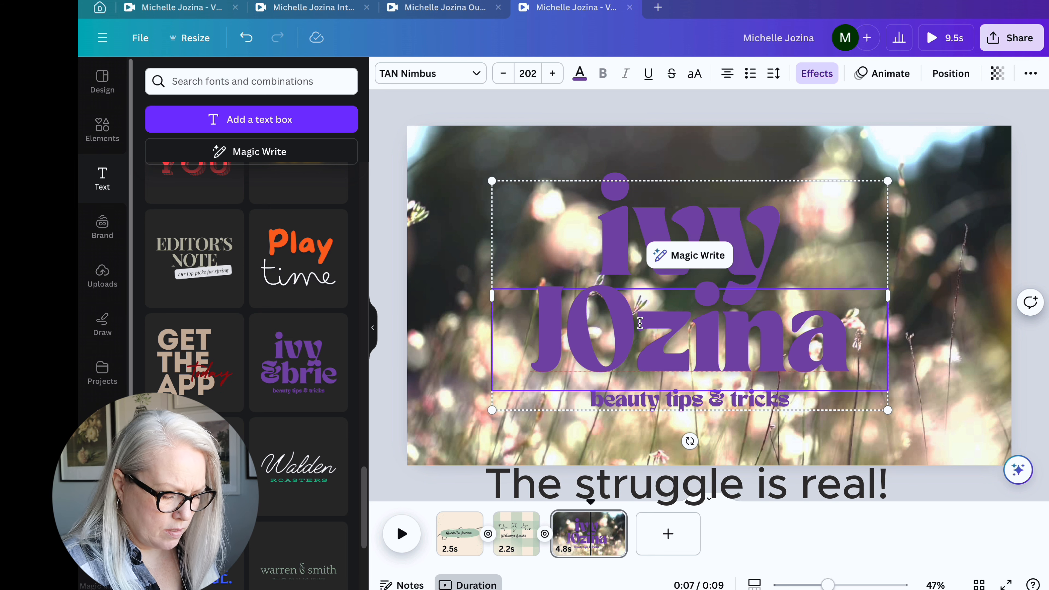
key(BackSpace)
text(o)
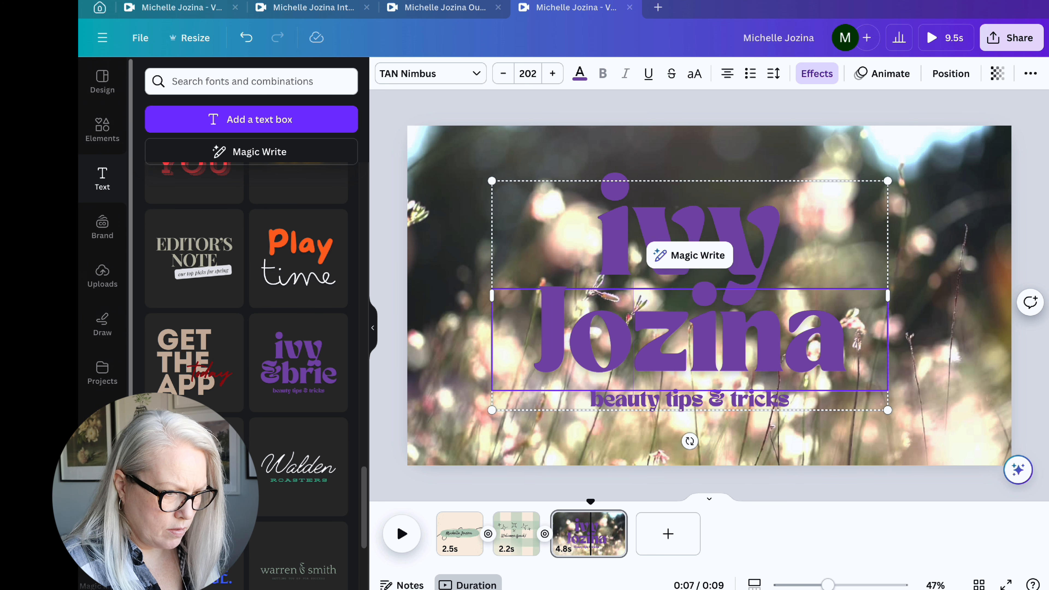
Step: Replace 'ivy' with the owner's first name
click(786, 250)
click(788, 247)
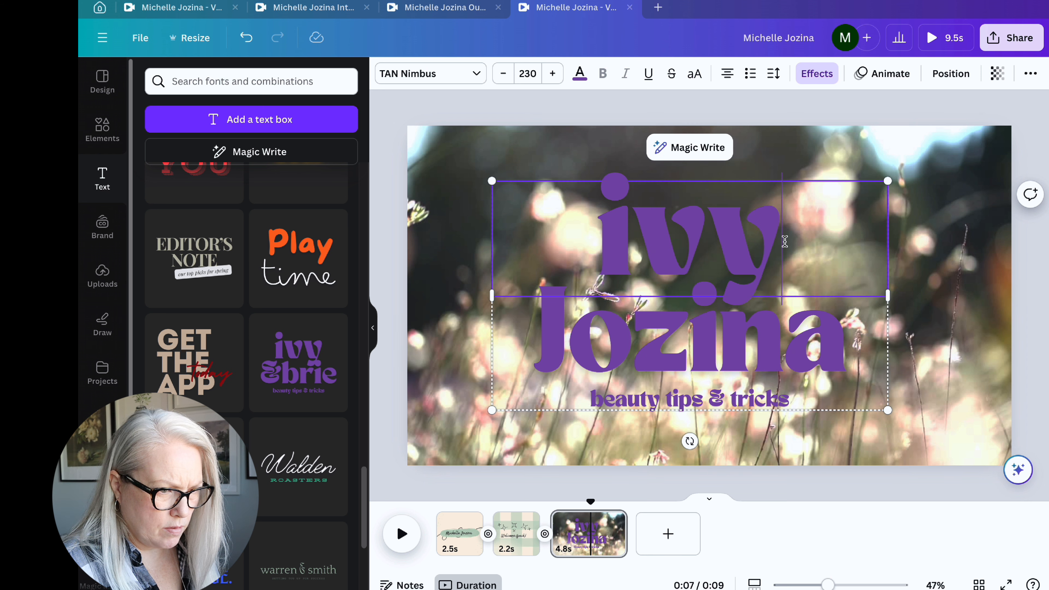
drag(784, 241, 606, 237)
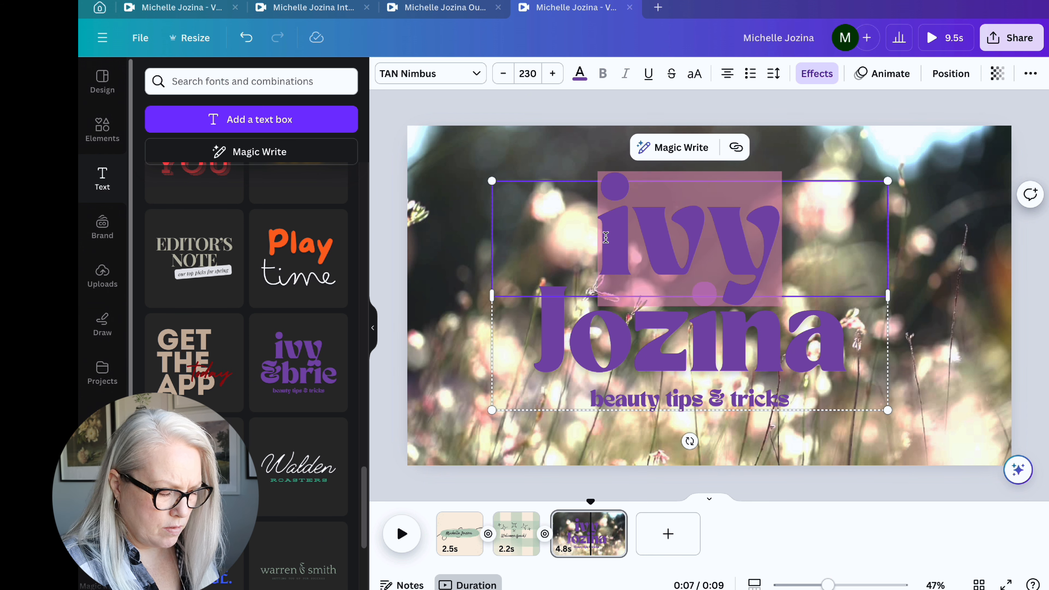
text(Michelle)
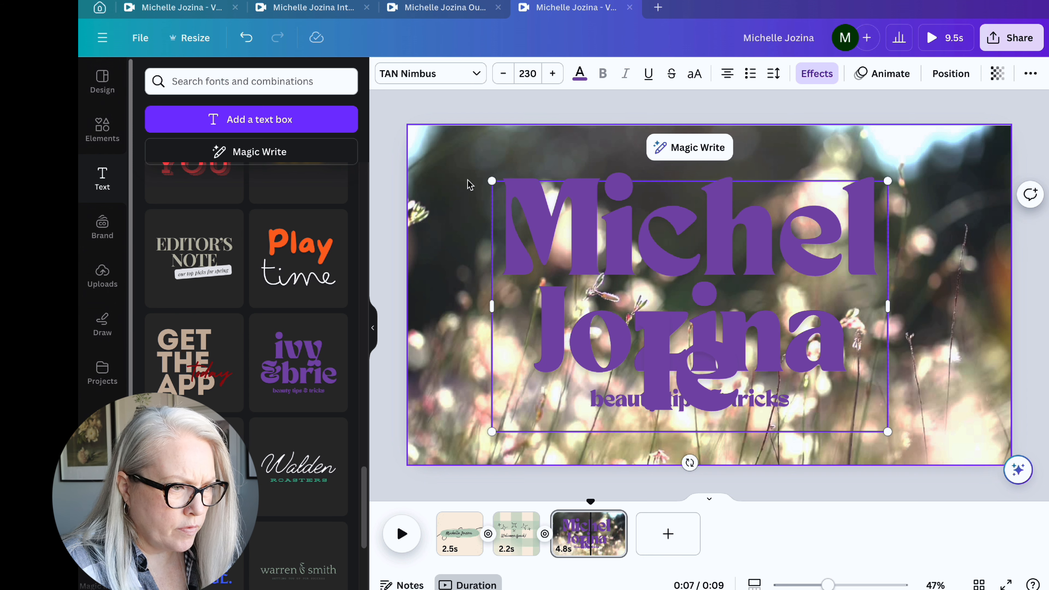
Step: Shrink the first-name line step by step until it fits on one line
click(502, 76)
click(502, 76)
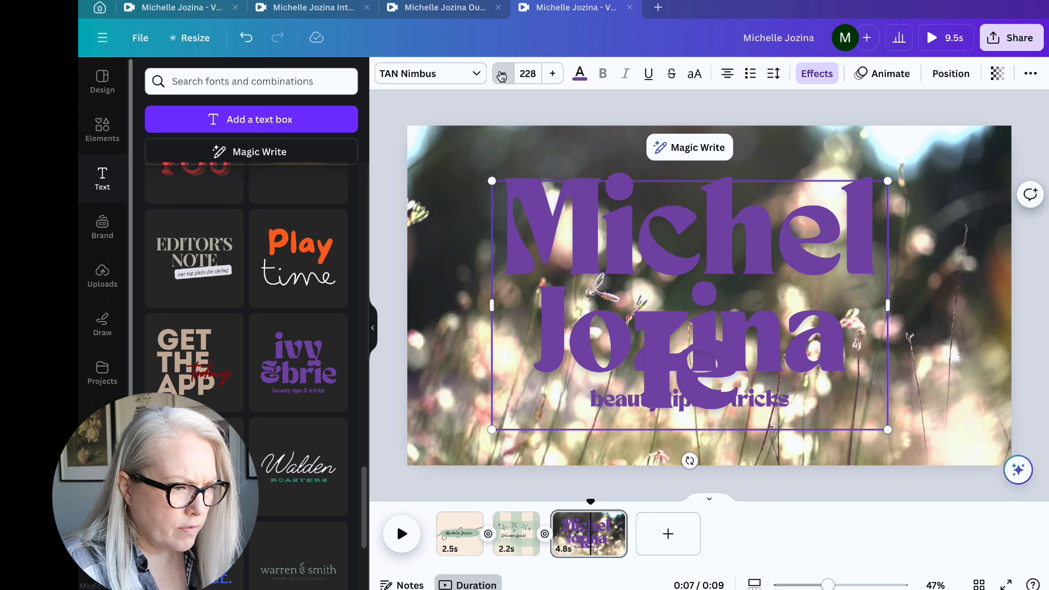
click(502, 75)
click(502, 76)
click(502, 76)
click(502, 76)
click(502, 76)
click(502, 76)
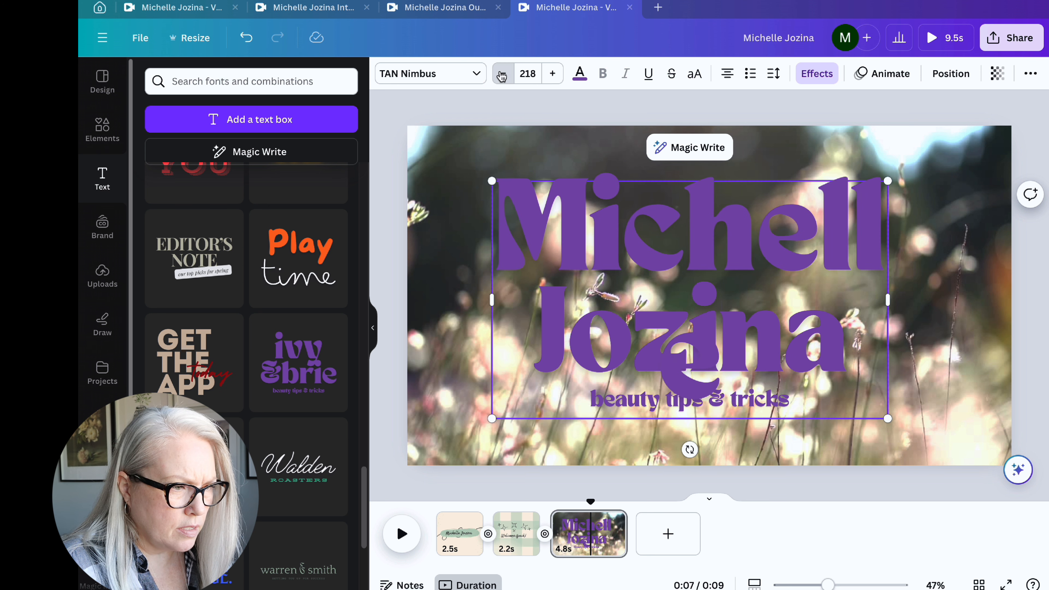
click(502, 75)
click(502, 76)
click(502, 76)
click(502, 76)
click(502, 76)
click(502, 75)
click(502, 76)
click(502, 76)
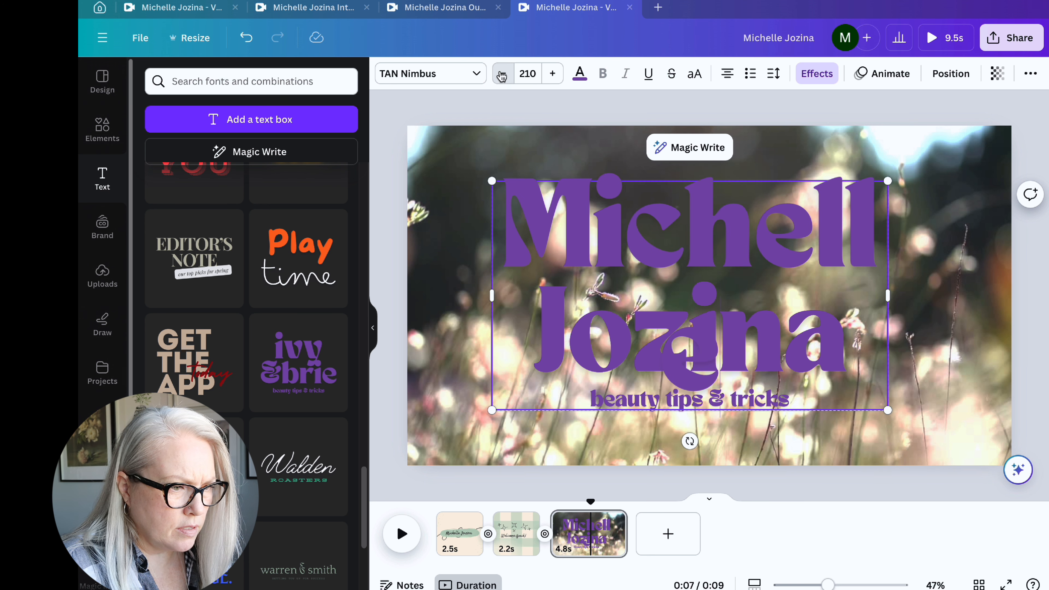
click(502, 75)
click(502, 76)
click(503, 75)
click(502, 75)
click(502, 76)
click(502, 76)
click(502, 76)
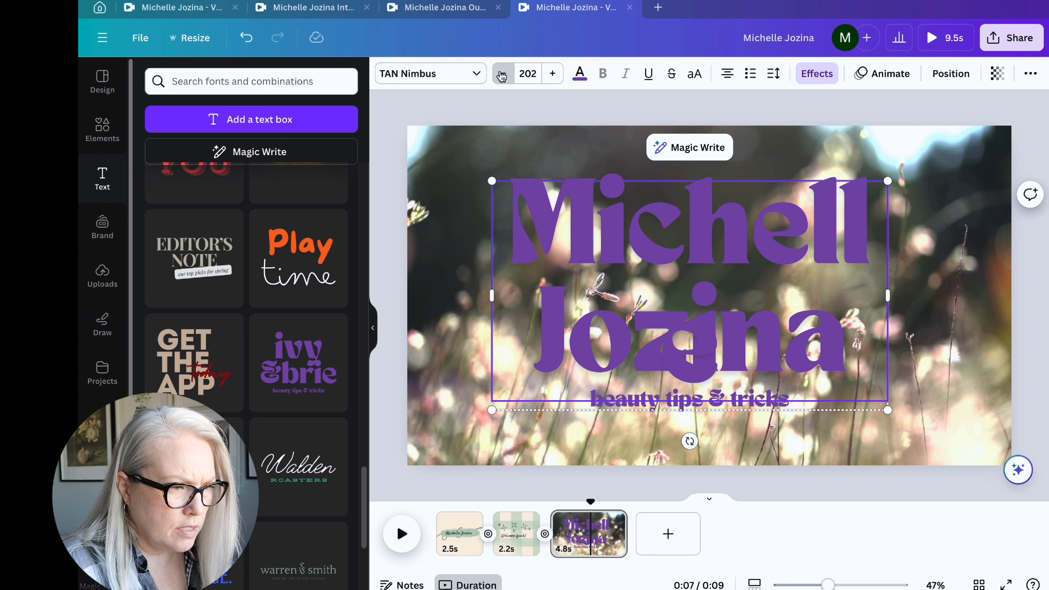
click(502, 76)
click(502, 76)
click(503, 76)
click(502, 76)
click(502, 75)
click(502, 75)
click(502, 76)
click(502, 75)
click(502, 75)
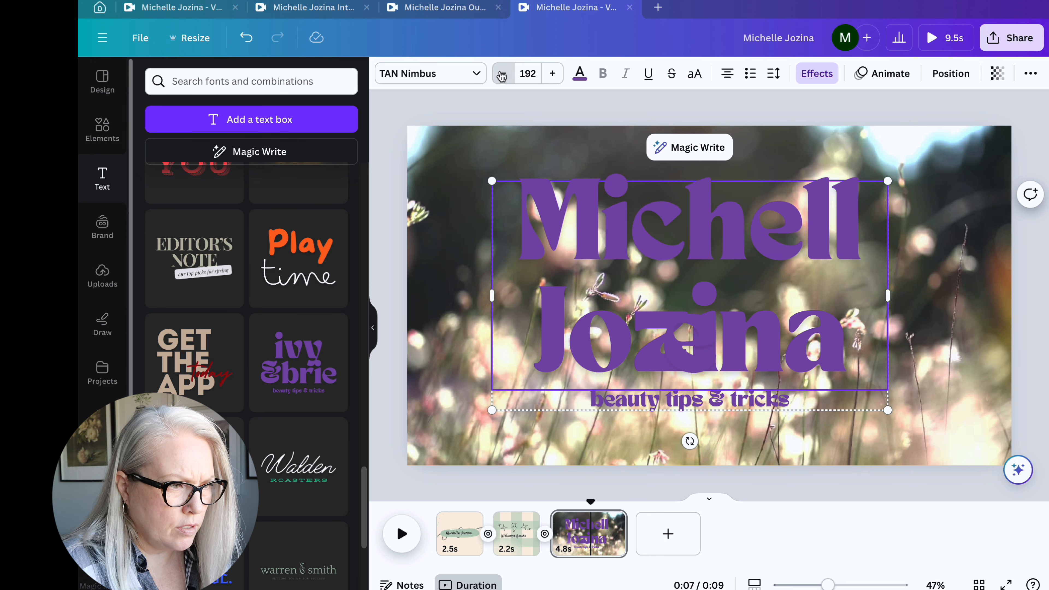
click(502, 75)
click(502, 75)
click(502, 76)
click(502, 76)
click(502, 76)
click(502, 75)
click(502, 76)
click(502, 76)
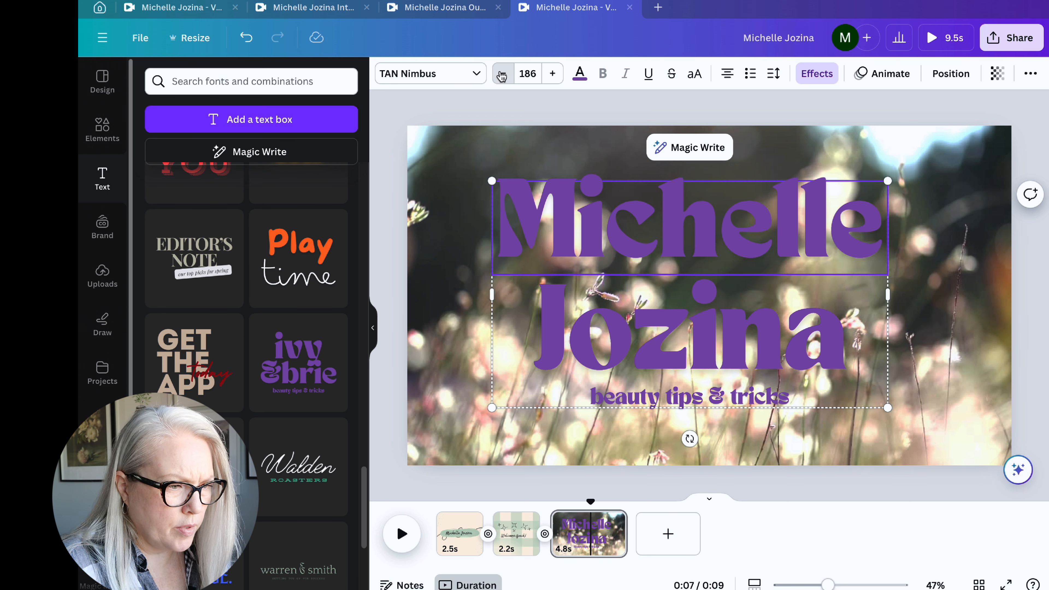
click(502, 76)
click(502, 76)
click(502, 76)
click(503, 76)
click(502, 75)
click(502, 75)
click(502, 76)
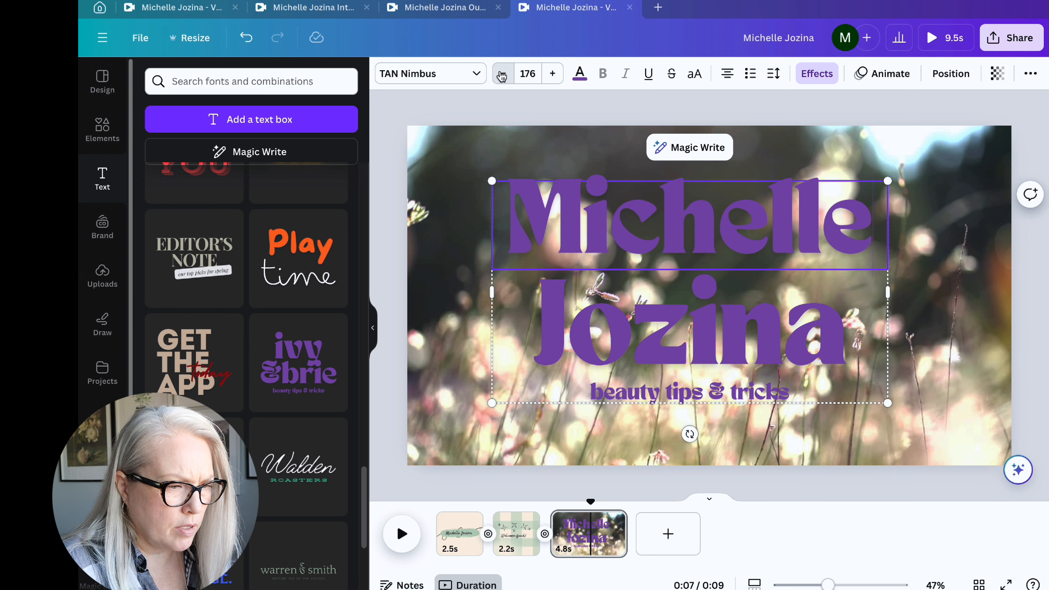
click(502, 75)
click(502, 76)
click(502, 76)
click(502, 75)
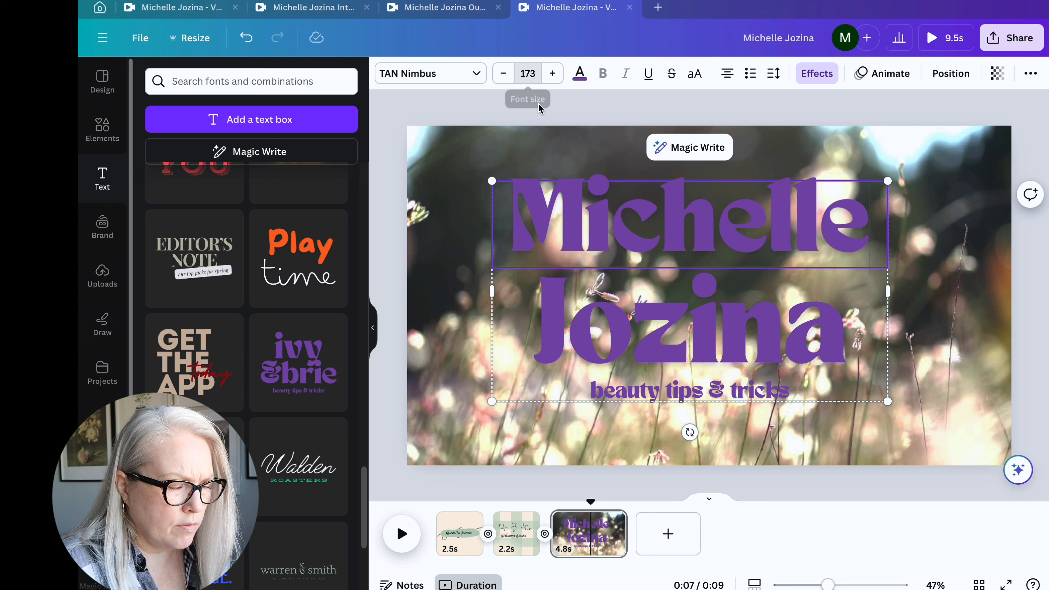
Step: Set the surname line's font size to 173
click(724, 334)
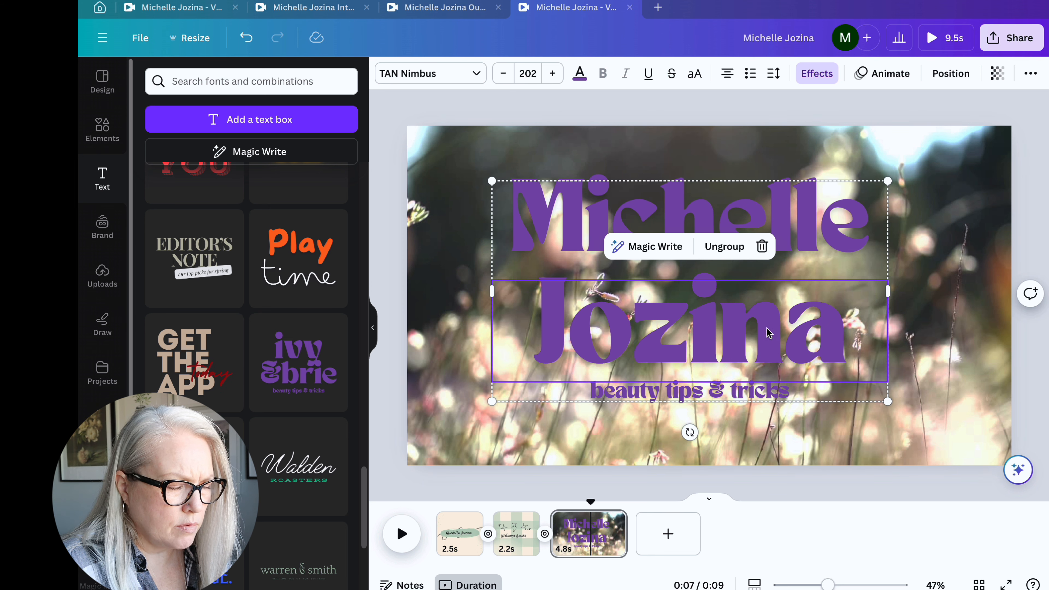
click(503, 74)
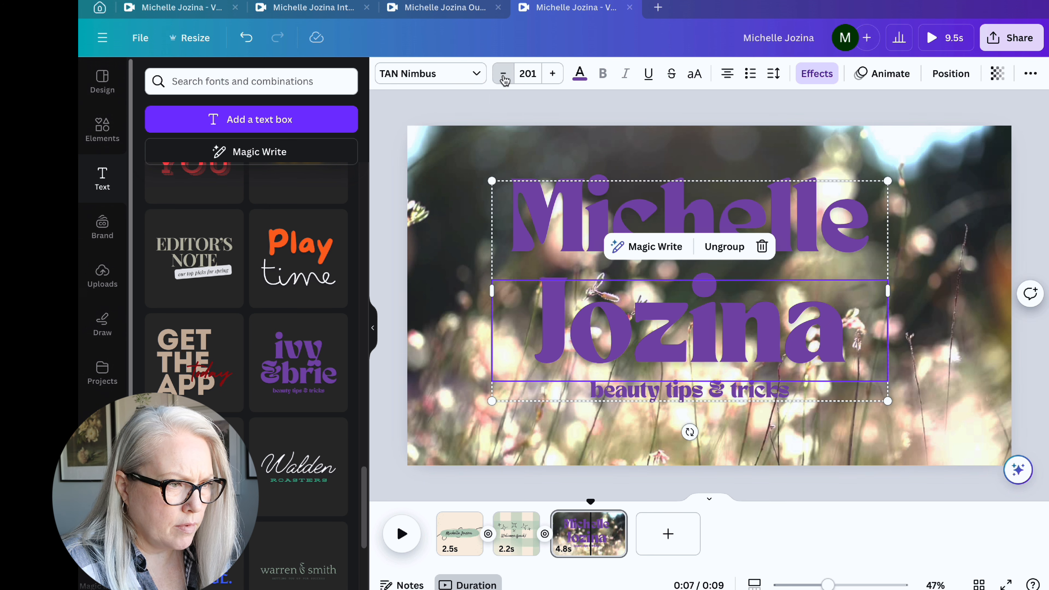
click(537, 74)
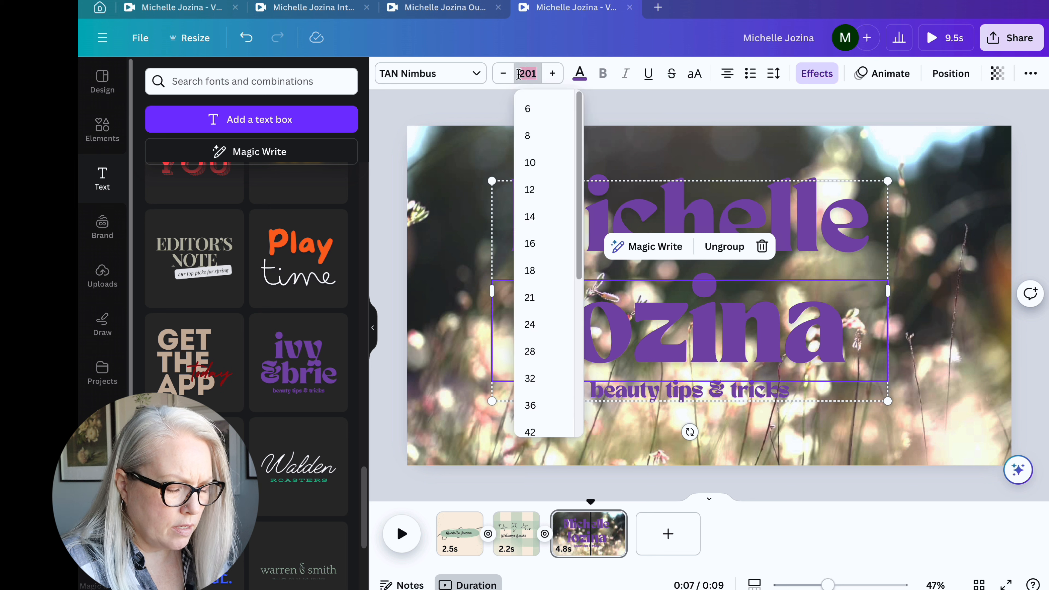
text(173)
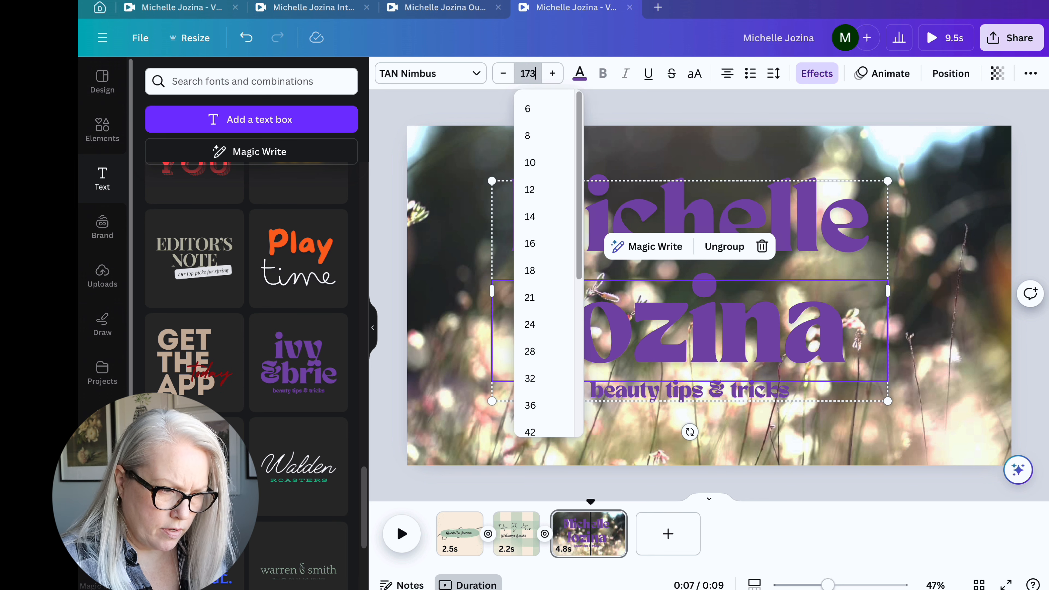
key(Return)
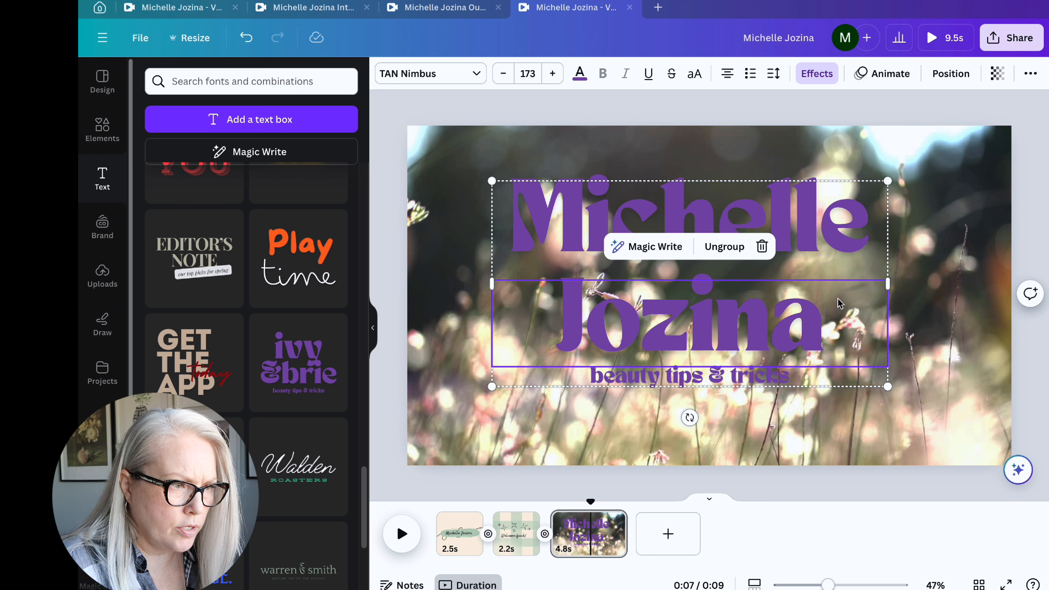
click(855, 323)
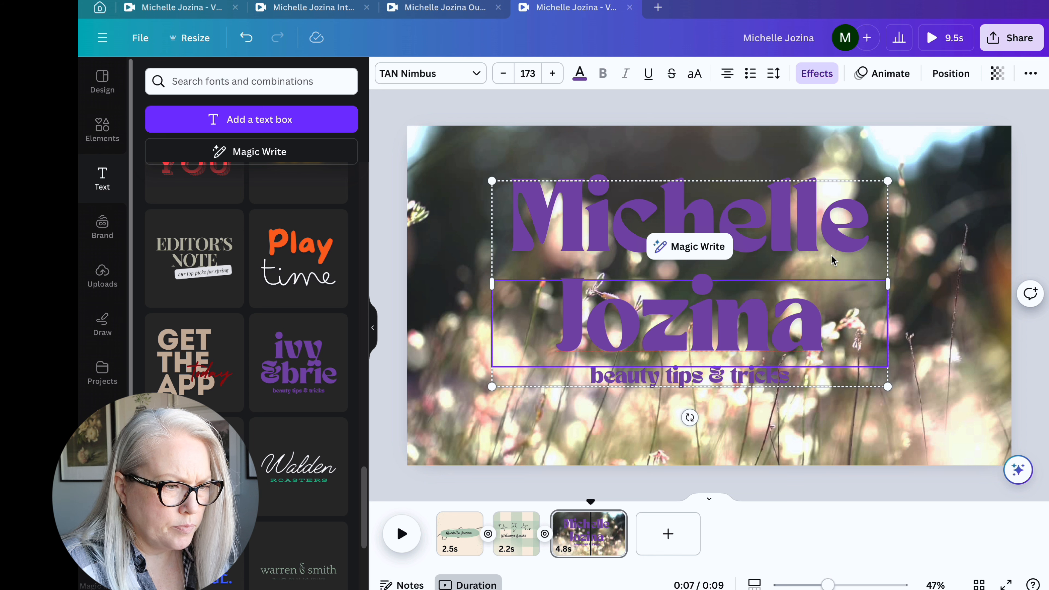
key(Escape)
Step: Replace the 'beauty tips & tricks' tagline with 'My Art Channel'
click(805, 384)
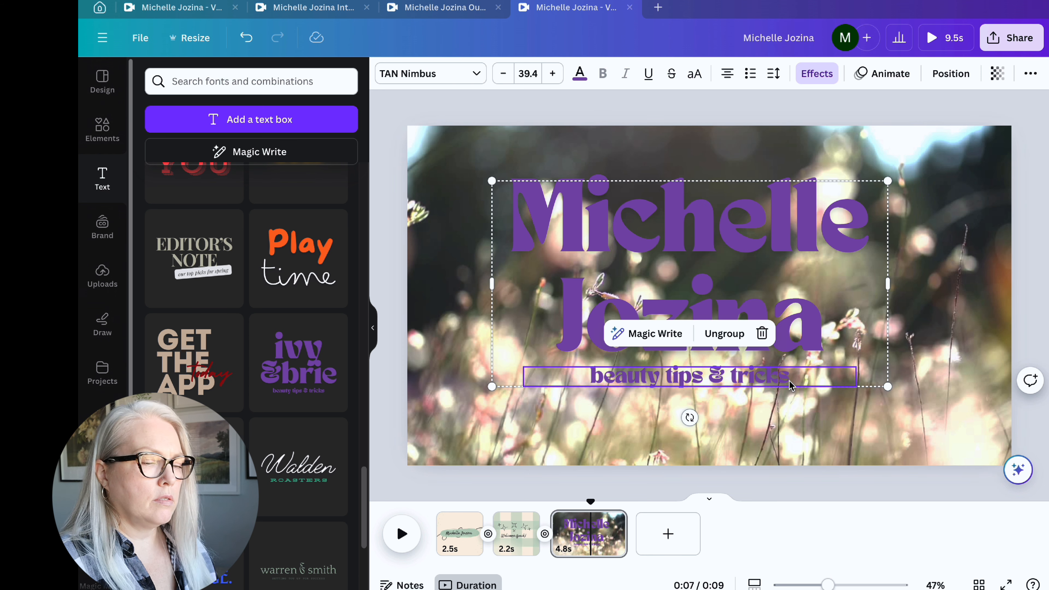
click(794, 380)
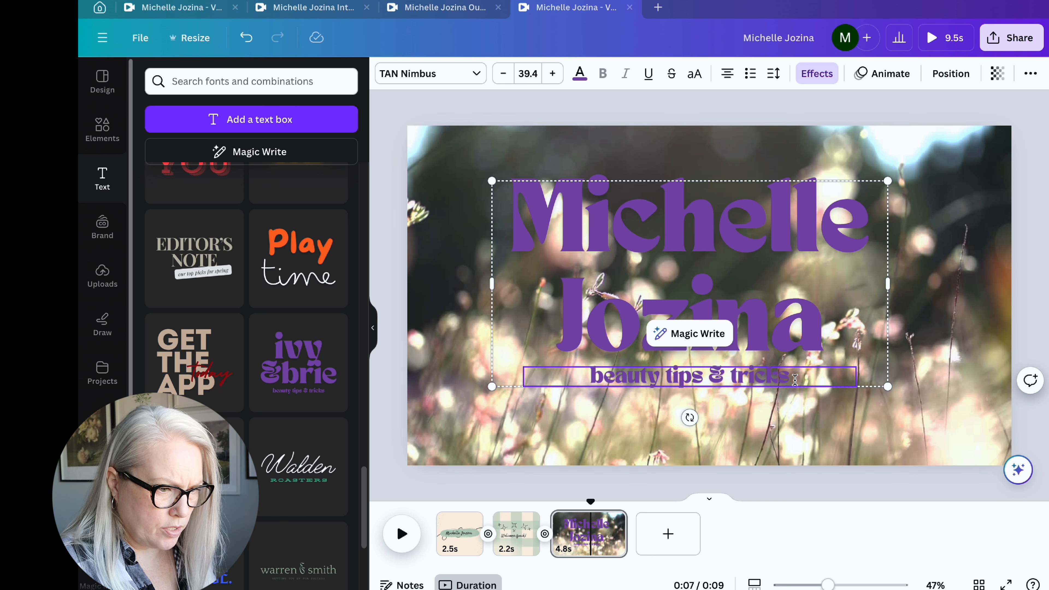
double_click(794, 380)
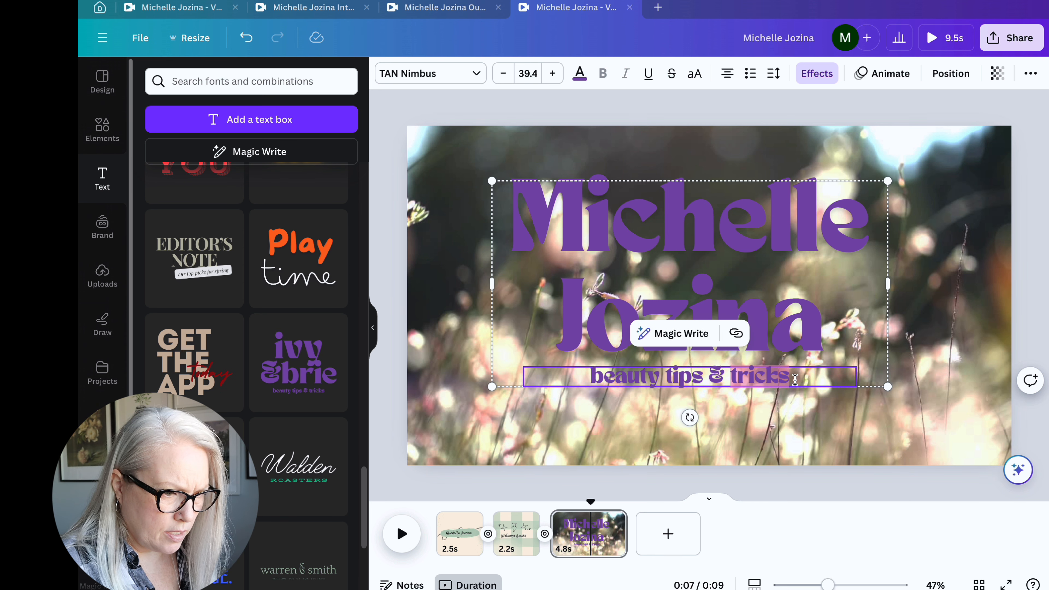
drag(804, 377, 588, 378)
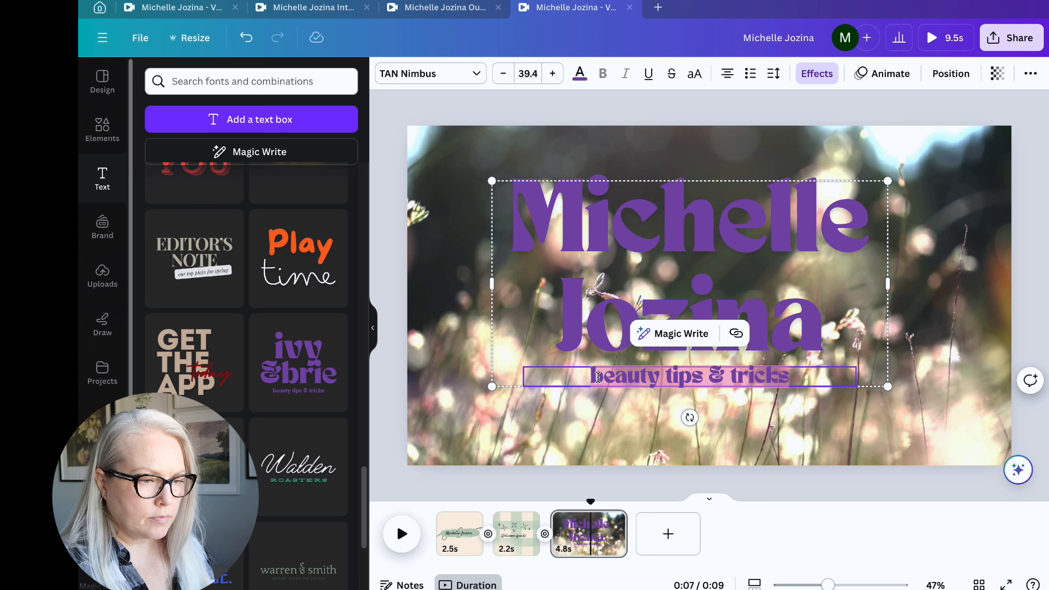
text(My)
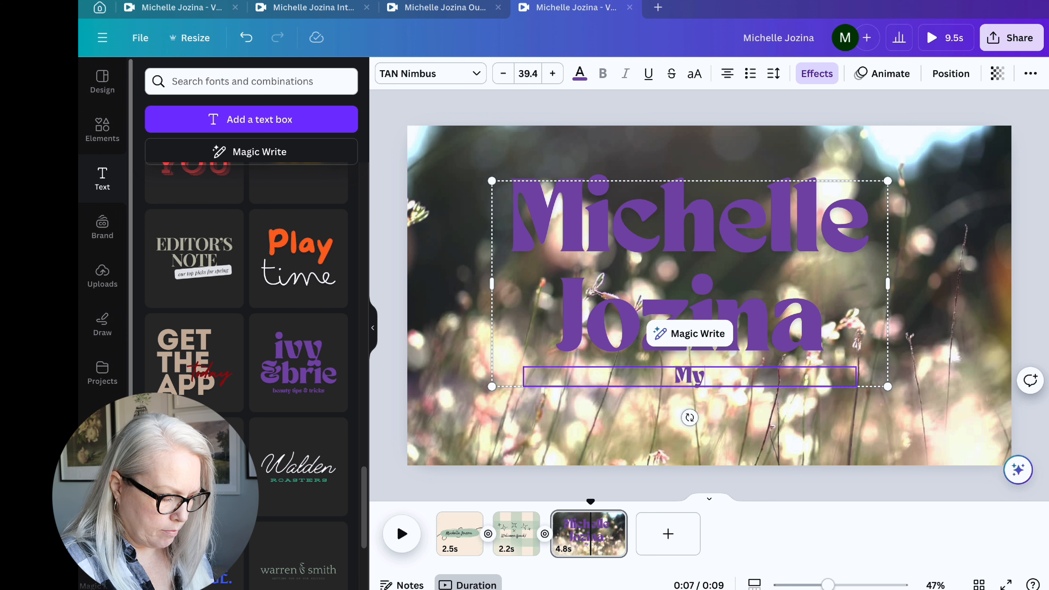
text( Art)
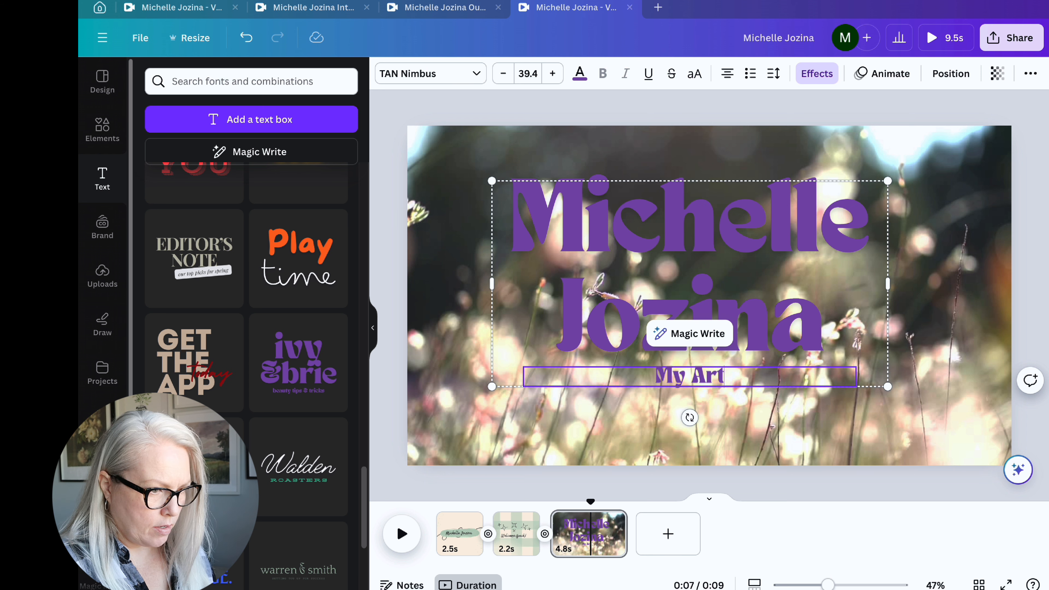
text( Channel)
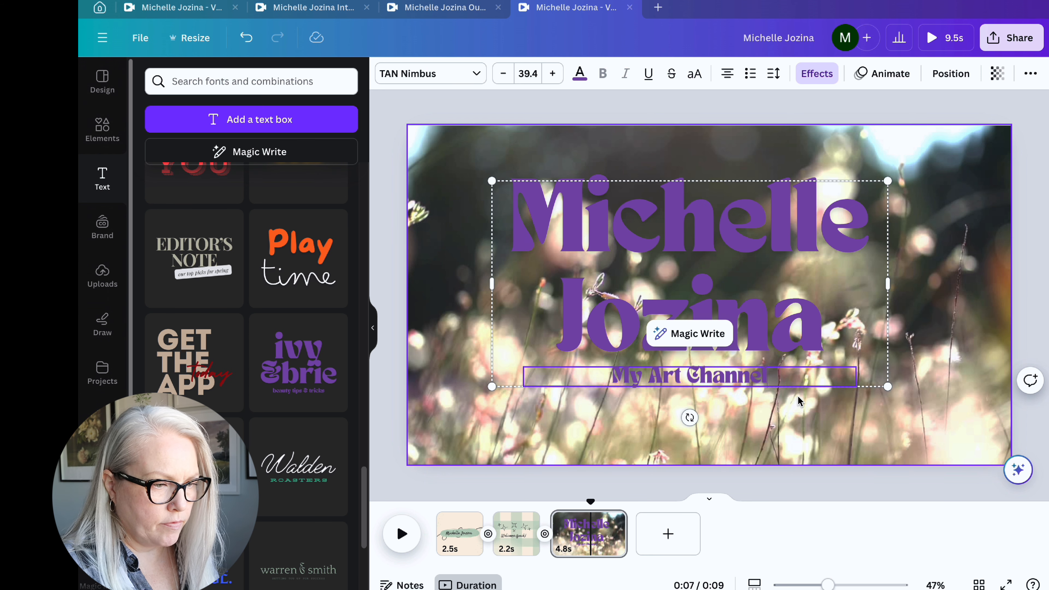
Step: Finish editing the tagline and title text, leaving nothing selected
click(892, 427)
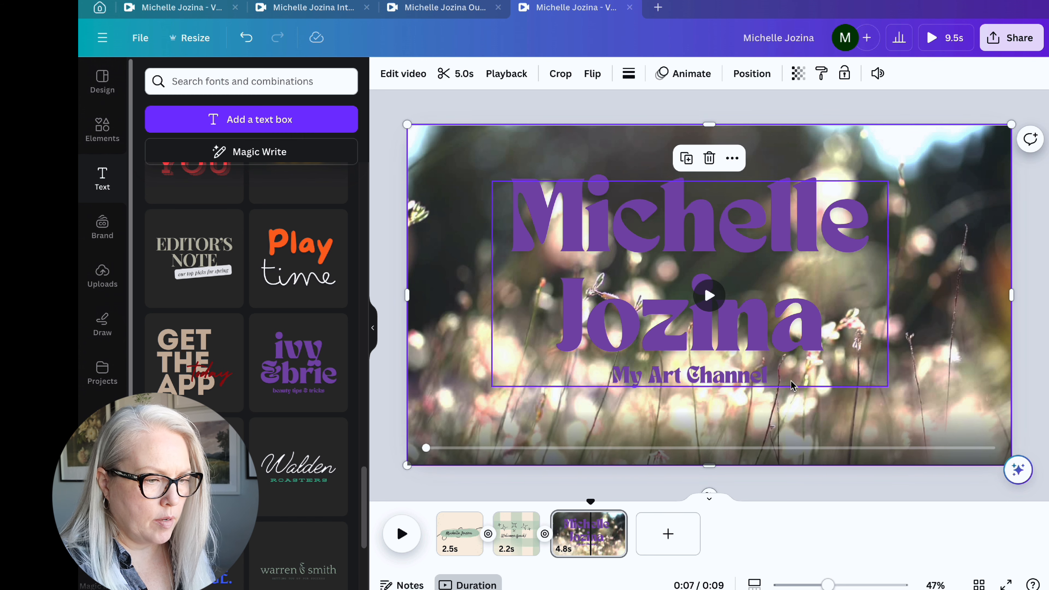
click(814, 250)
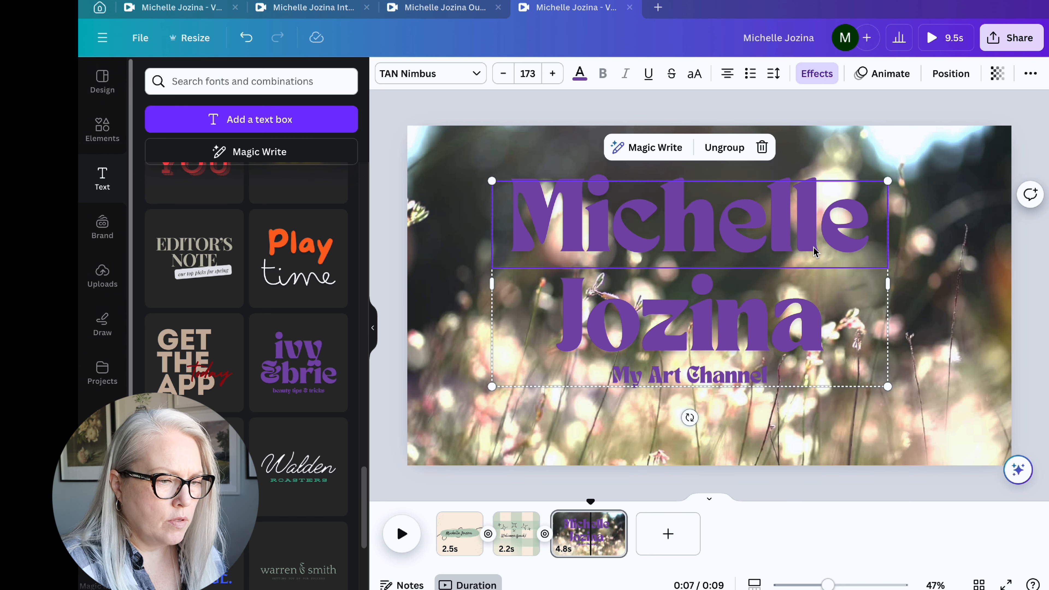
click(829, 219)
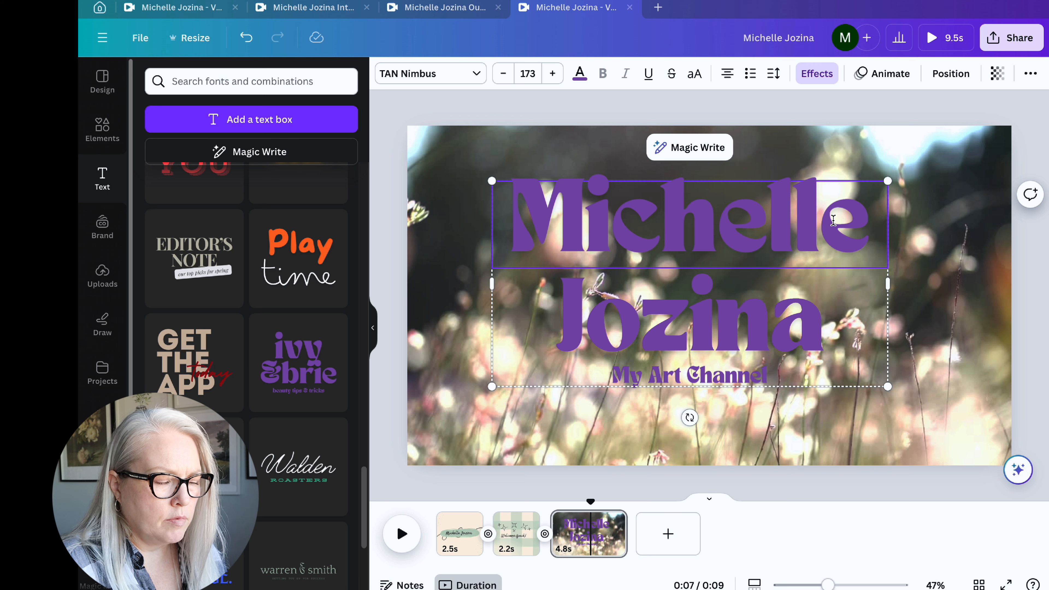
click(932, 297)
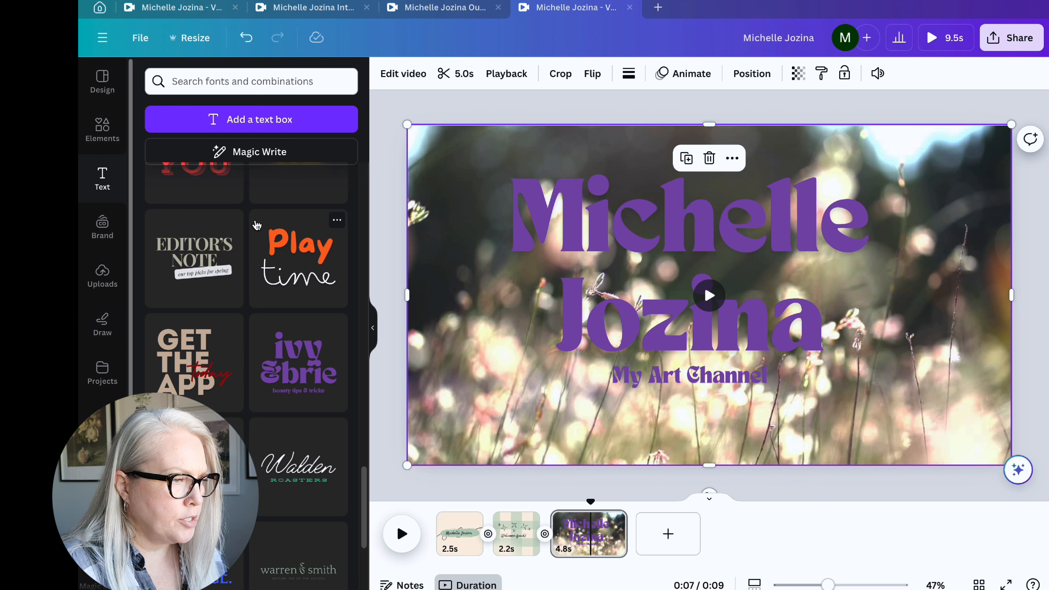
Step: Go from the Videos results back to the main Elements browser and start a new search
click(104, 129)
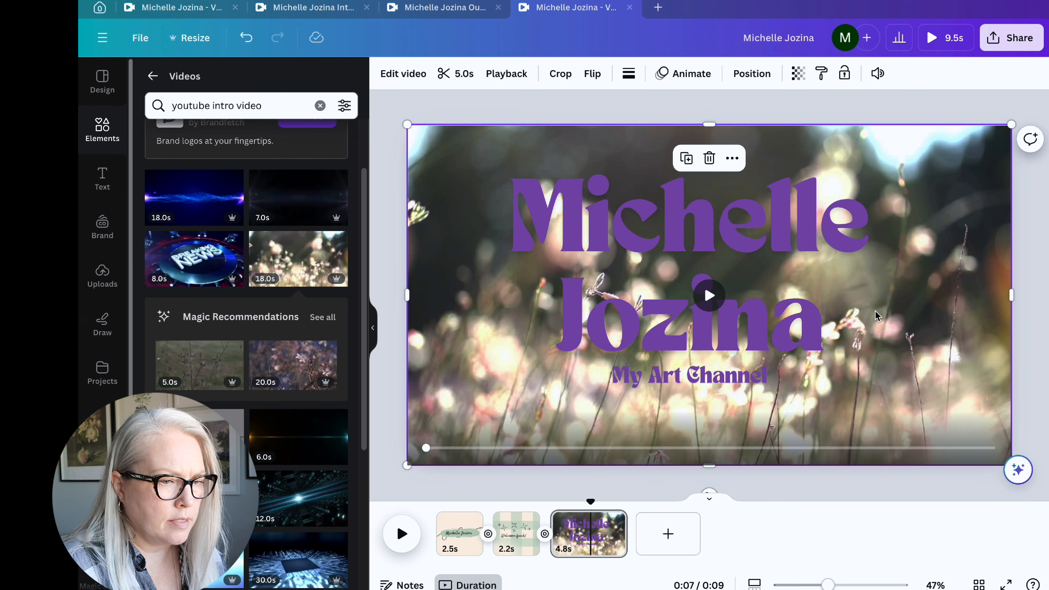
scroll(305, 240, down, 2)
scroll(265, 233, up, 4)
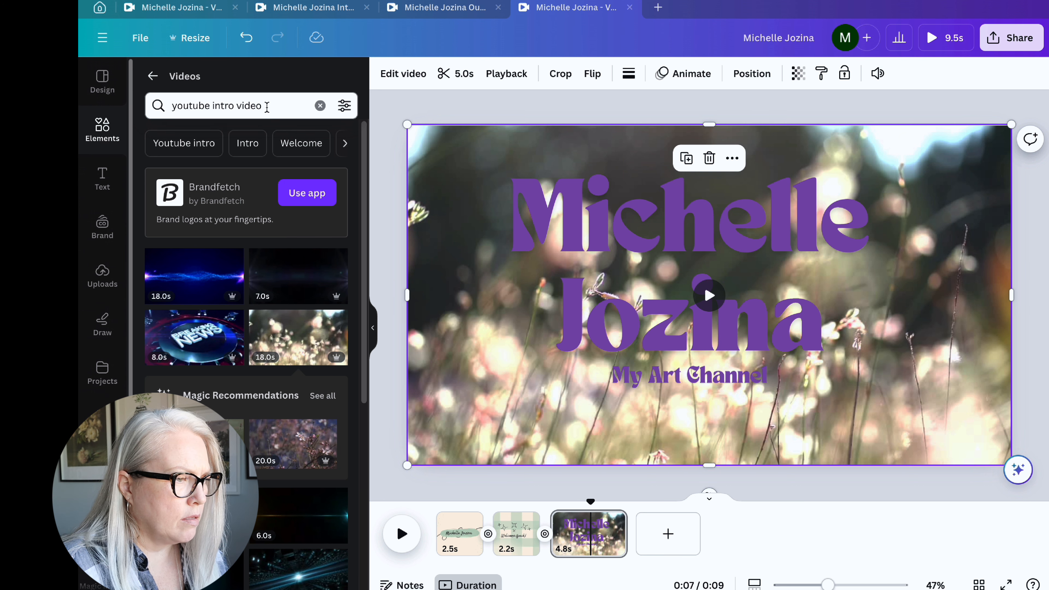
click(152, 76)
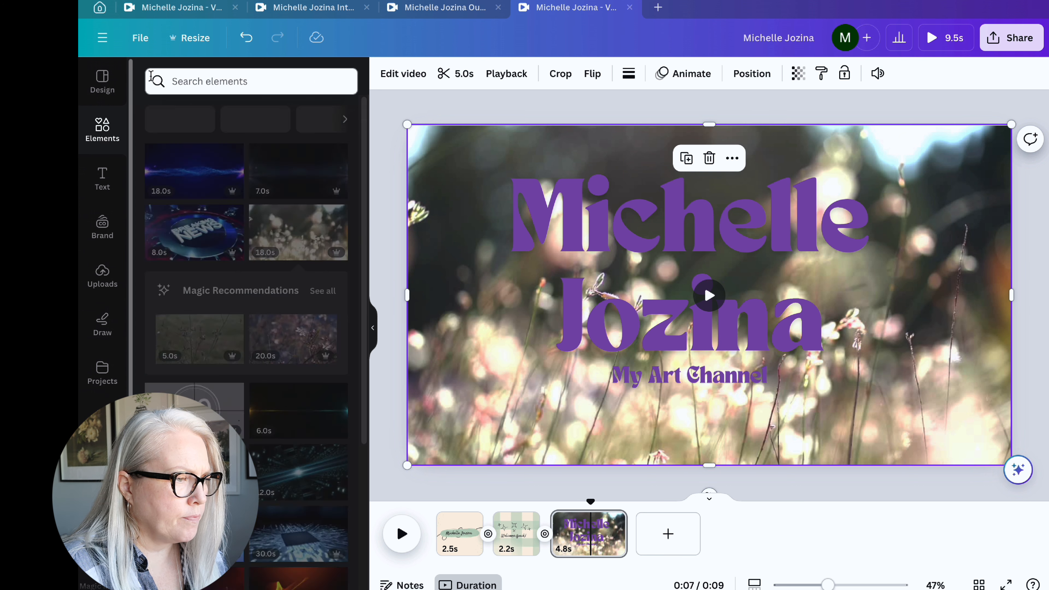
click(224, 82)
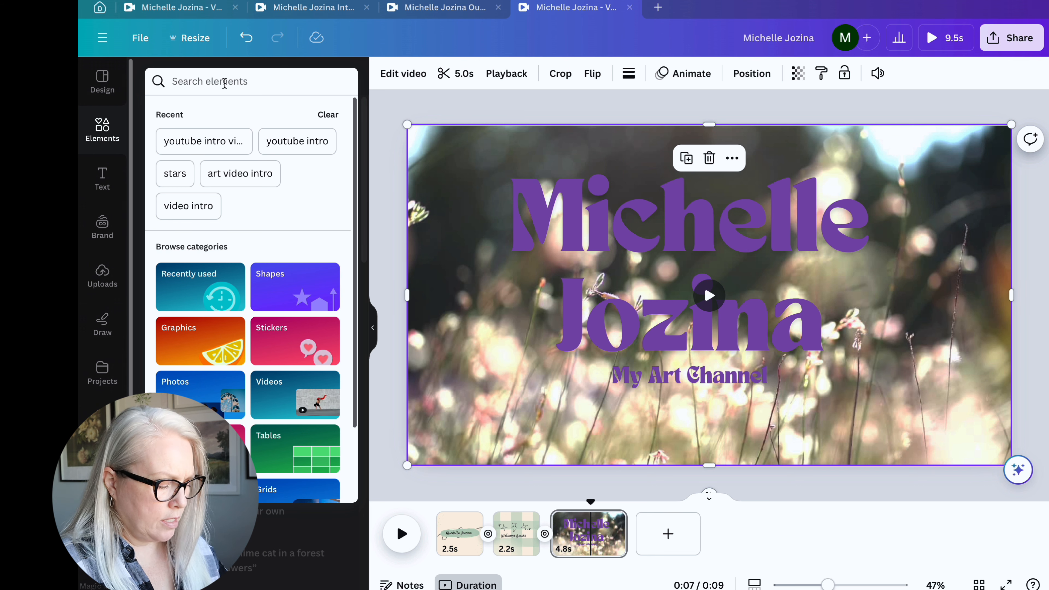
Step: Search elements for 'hearts', add the doodle hearts graphic, and place it at the lower right
text(hearts)
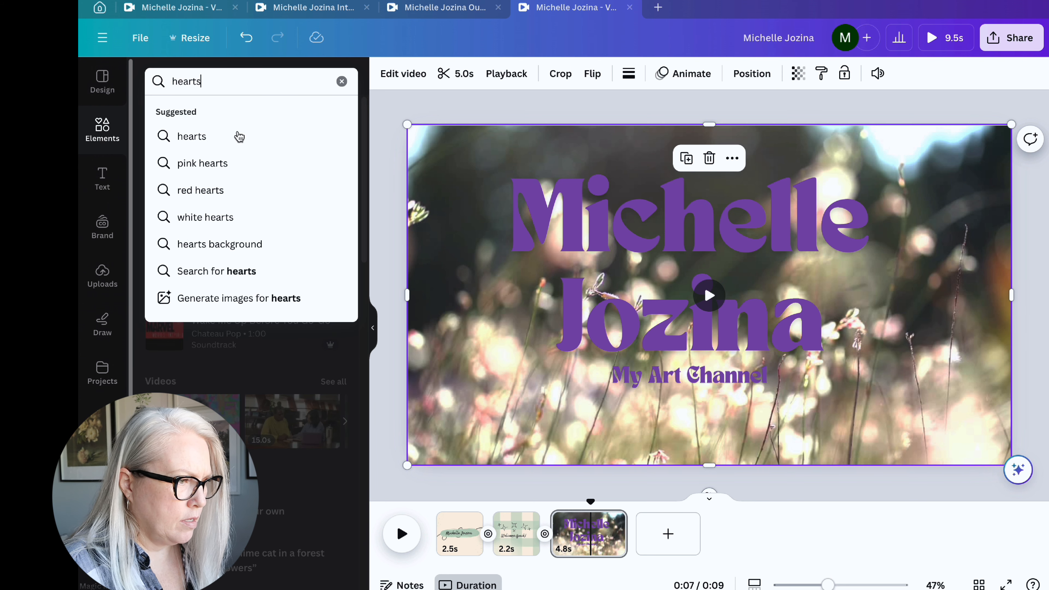
click(203, 140)
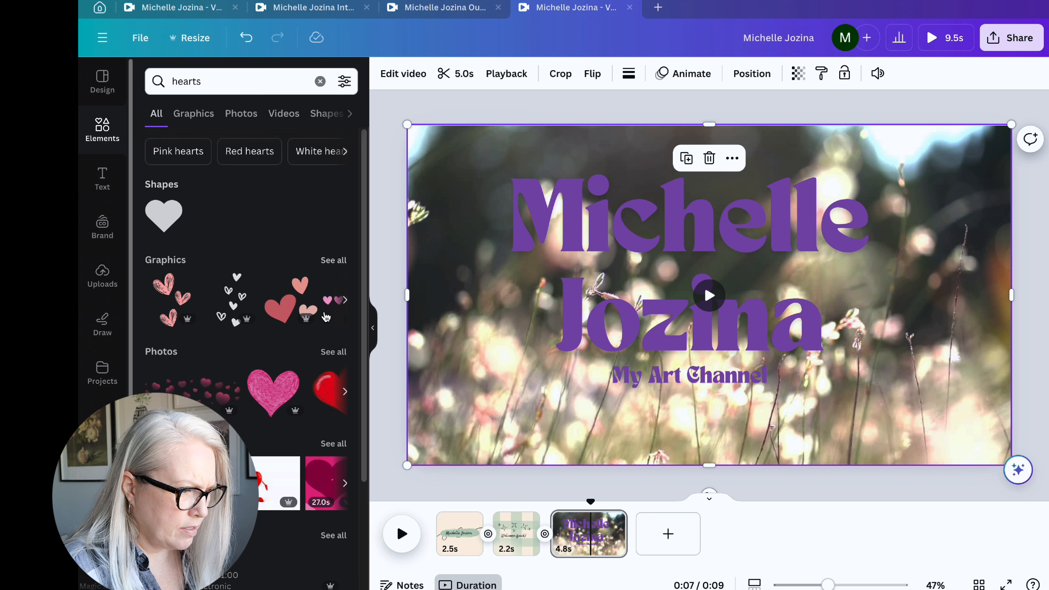
click(338, 262)
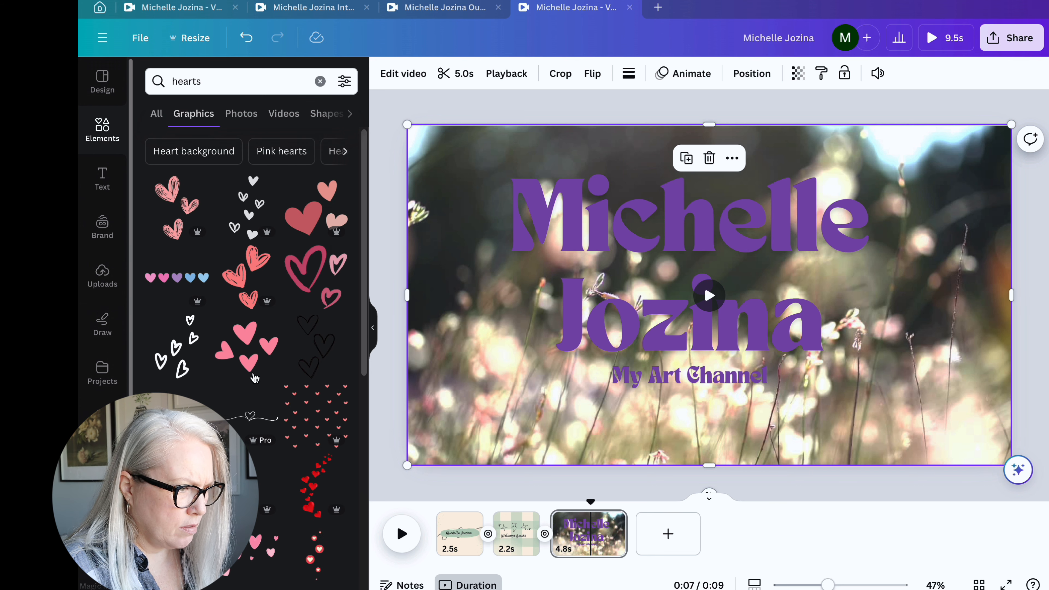
click(187, 355)
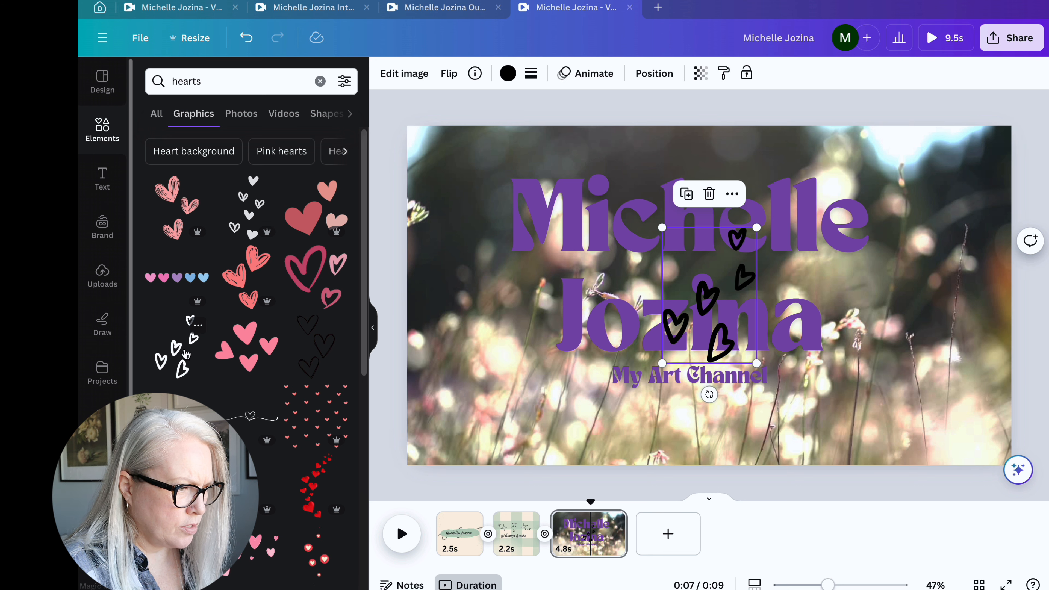
drag(714, 311, 912, 368)
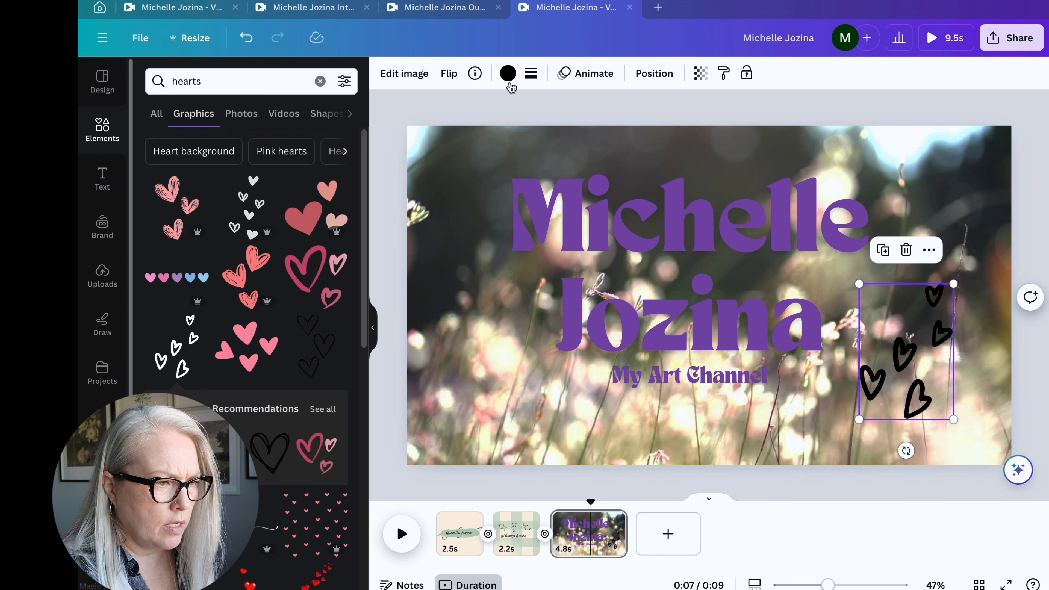
Step: Recolour the doodle hearts purple, then sage green, from the document colours
click(508, 74)
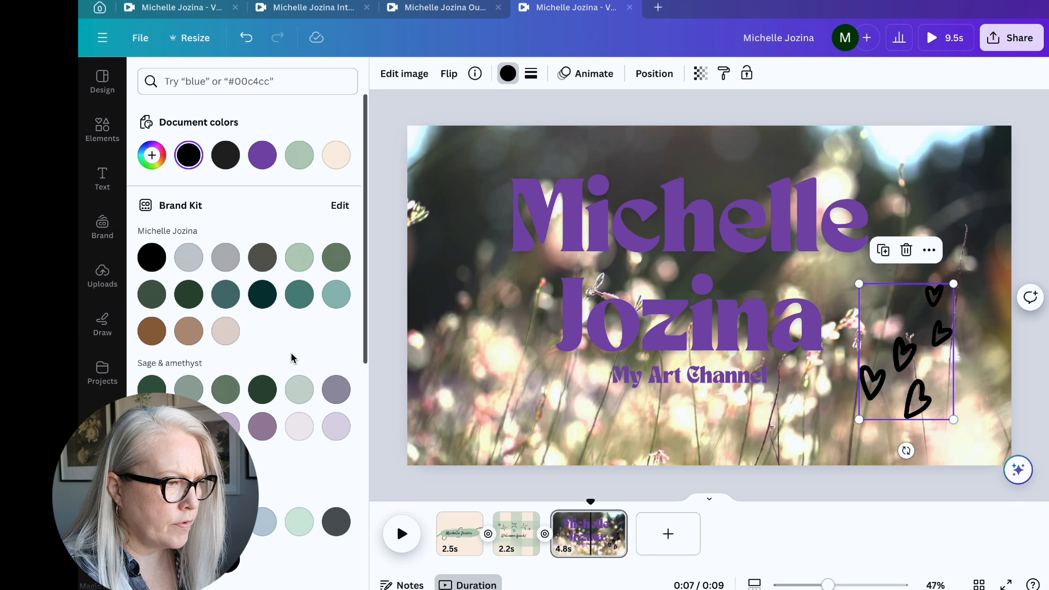
scroll(256, 354, down, 5)
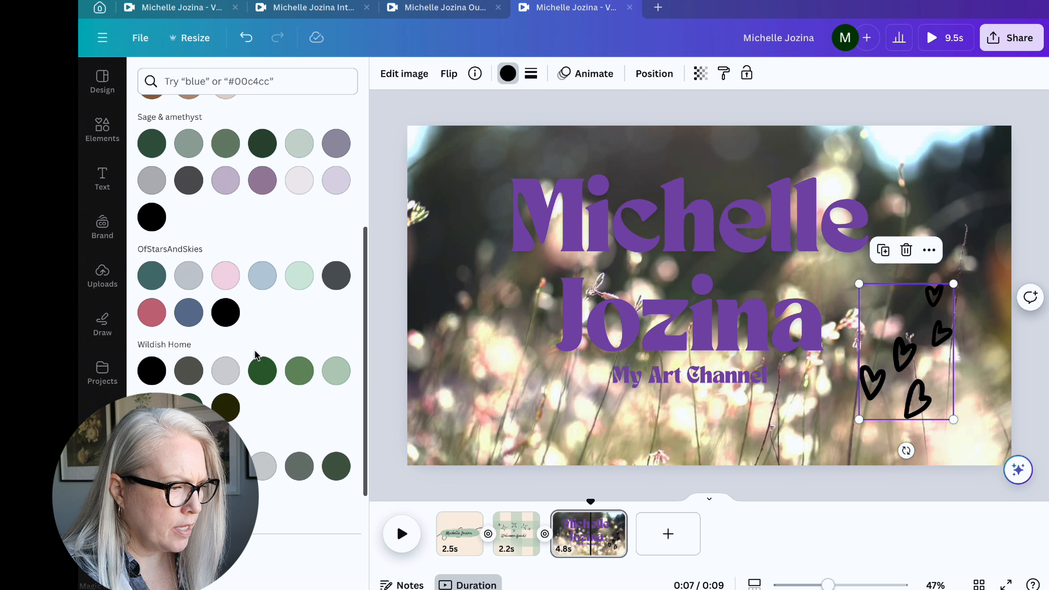
scroll(256, 354, down, 1)
scroll(256, 356, down, 1)
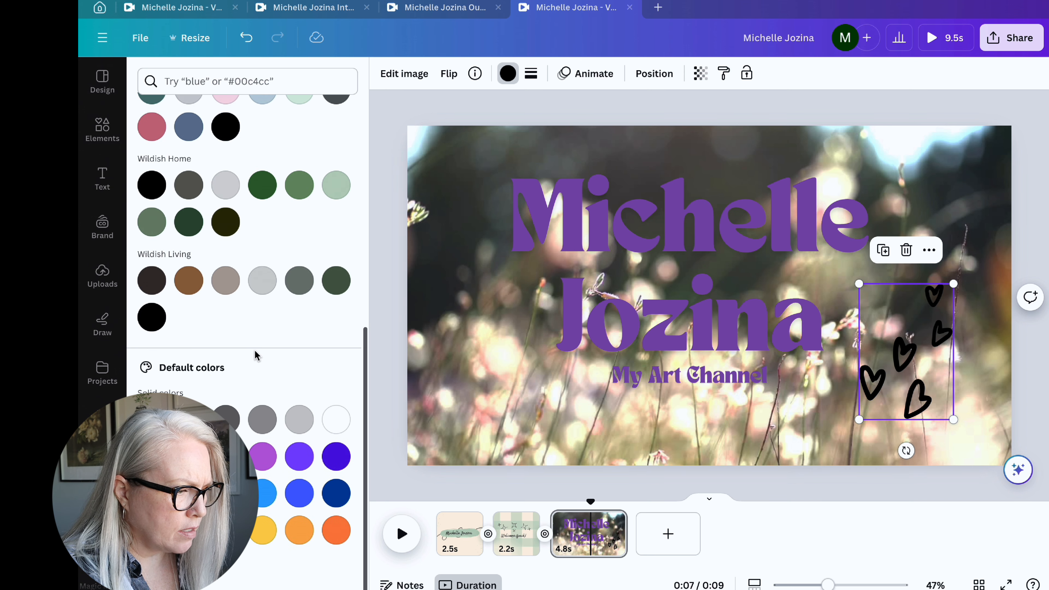
scroll(256, 357, up, 7)
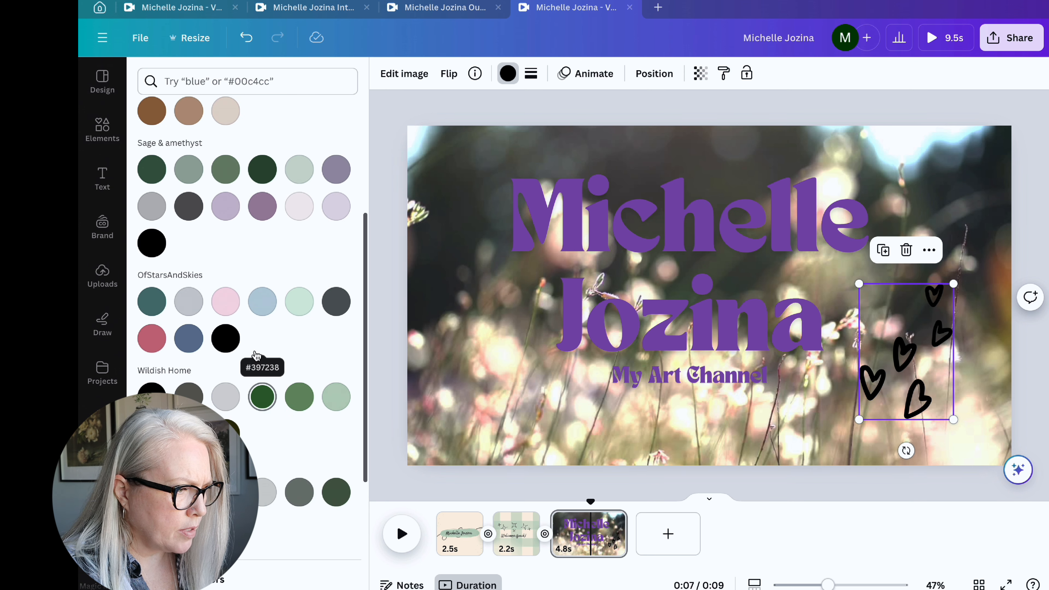
scroll(255, 356, up, 3)
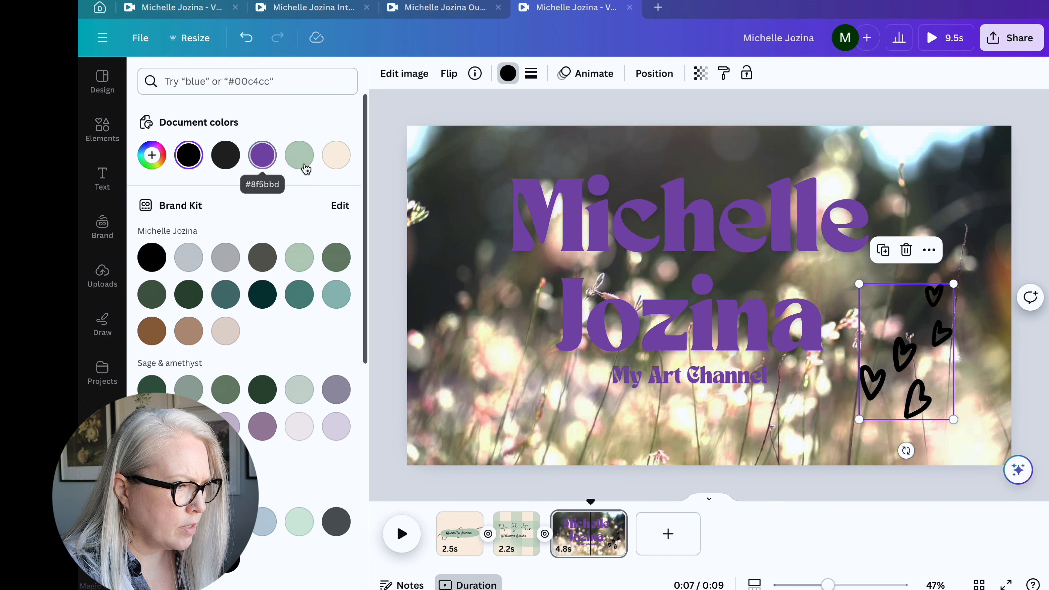
click(263, 156)
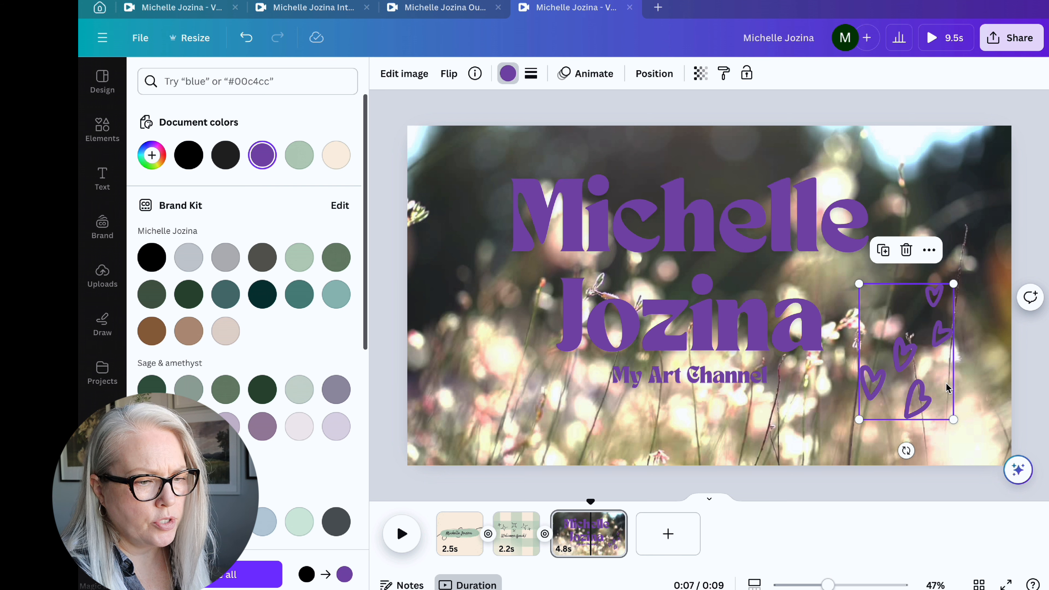
click(300, 157)
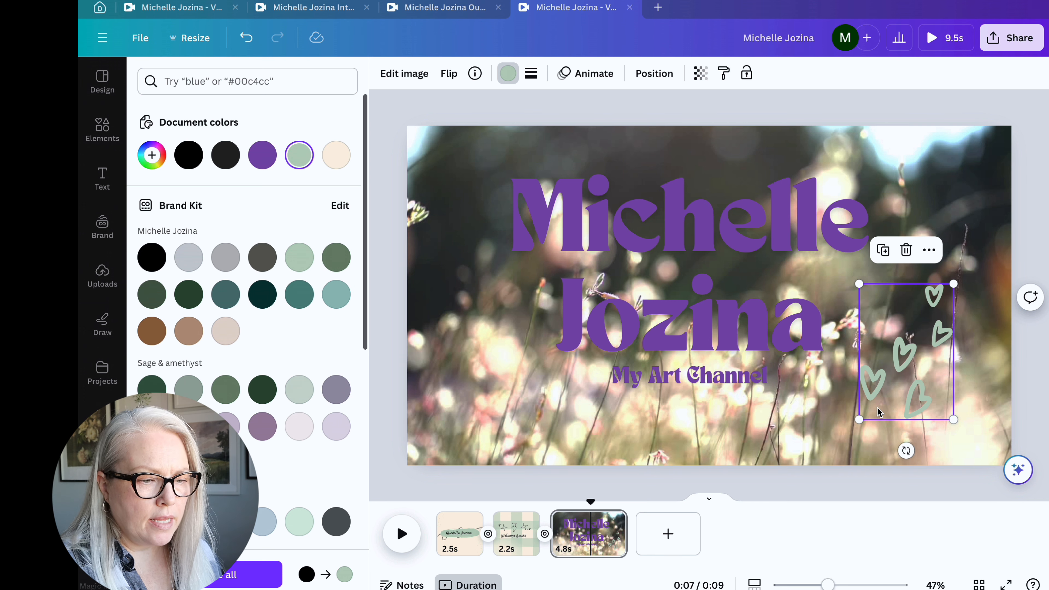
click(589, 75)
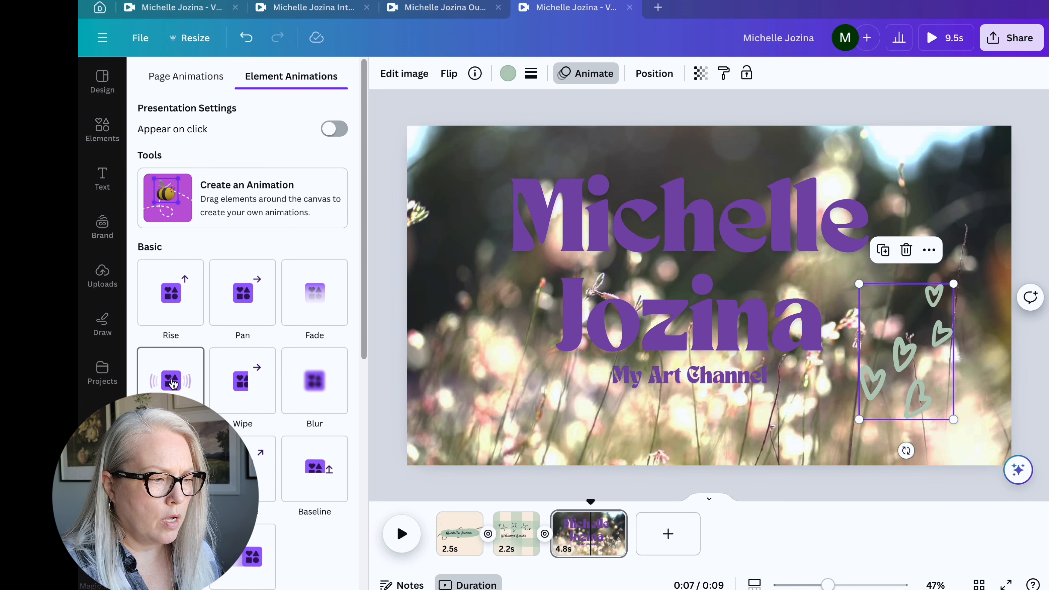
Step: Apply the Baseline animation to the sage hearts and fine-tune its speed with the slider
click(313, 473)
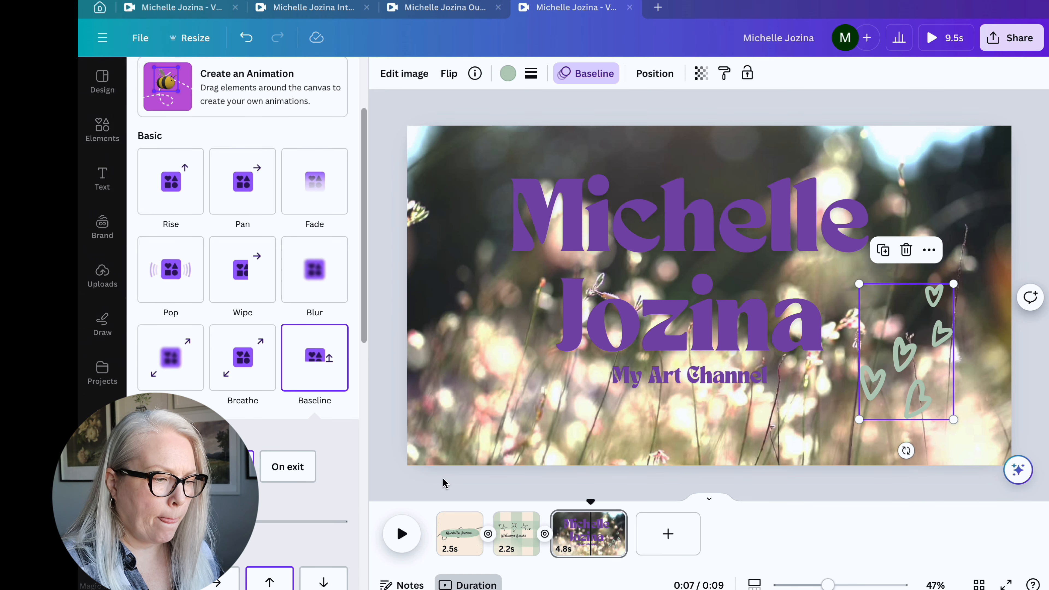
drag(243, 522, 303, 522)
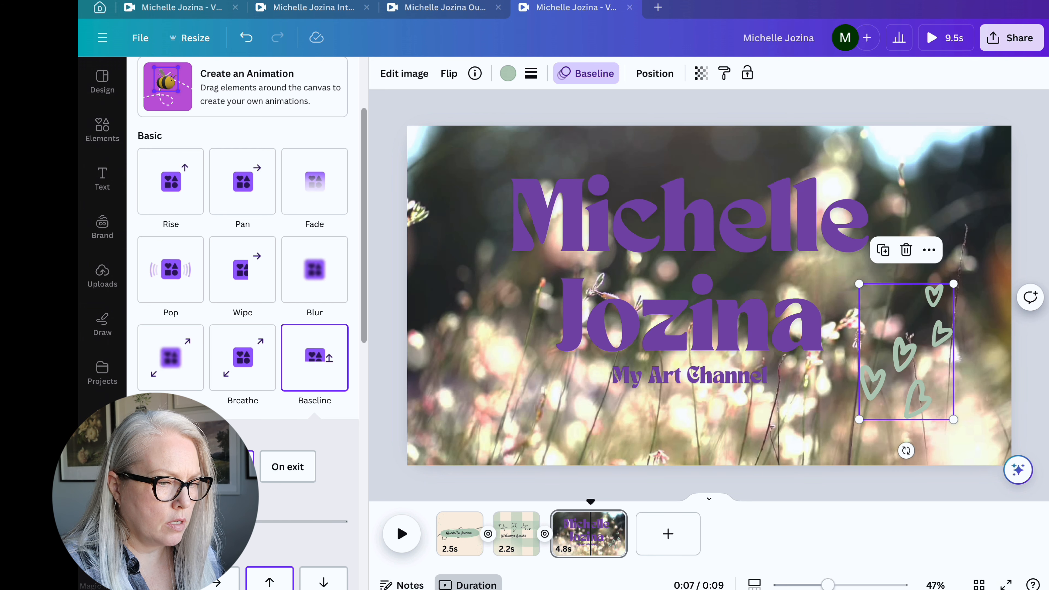
drag(243, 522, 276, 521)
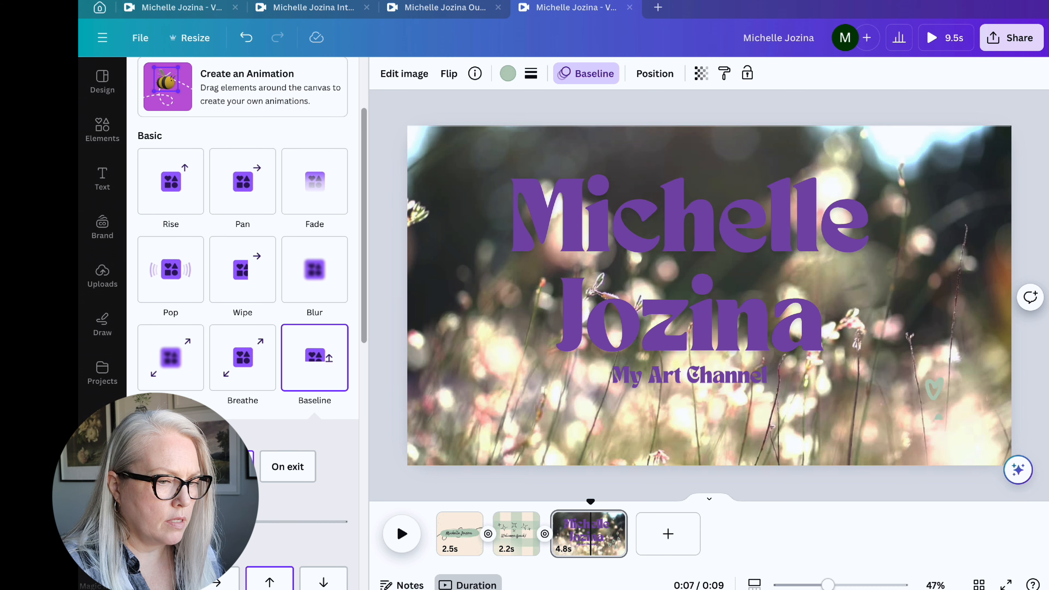
Step: Preview the video from 0:04, then bring up the Circle Wipe transition between pages 2 and 3
click(553, 506)
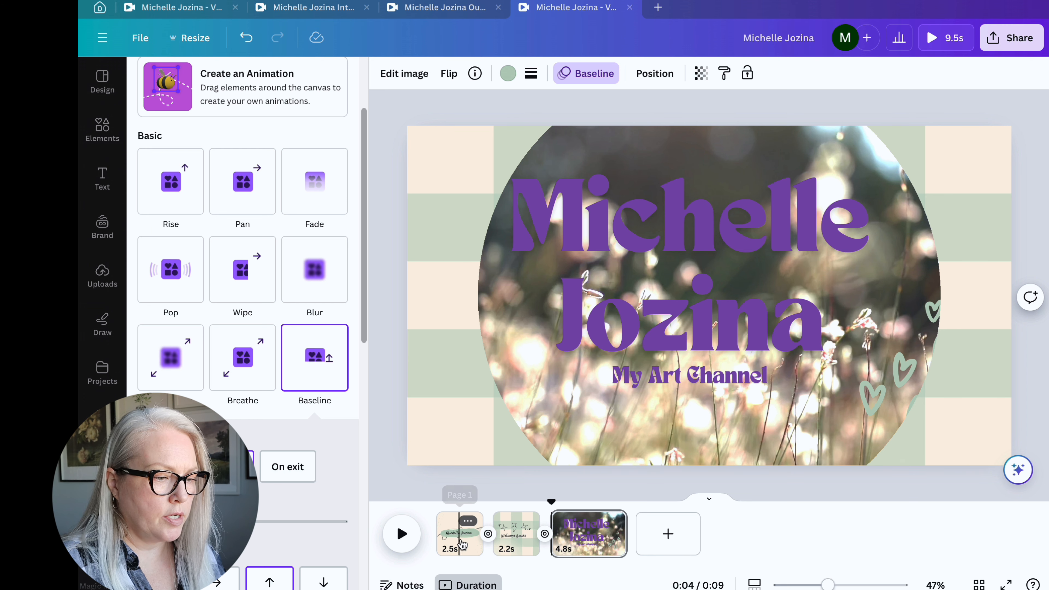
click(402, 534)
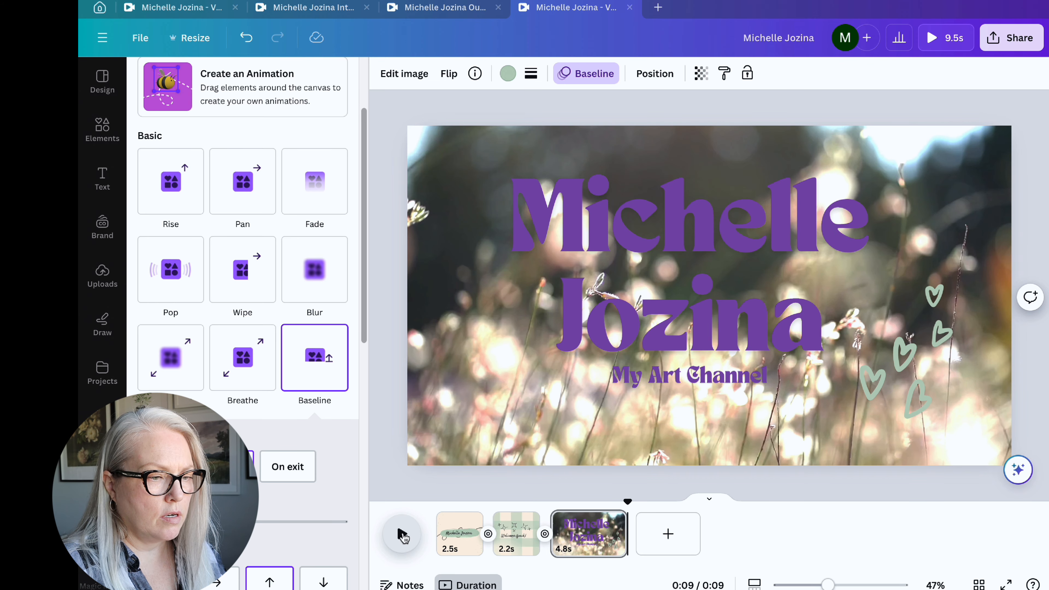
click(545, 535)
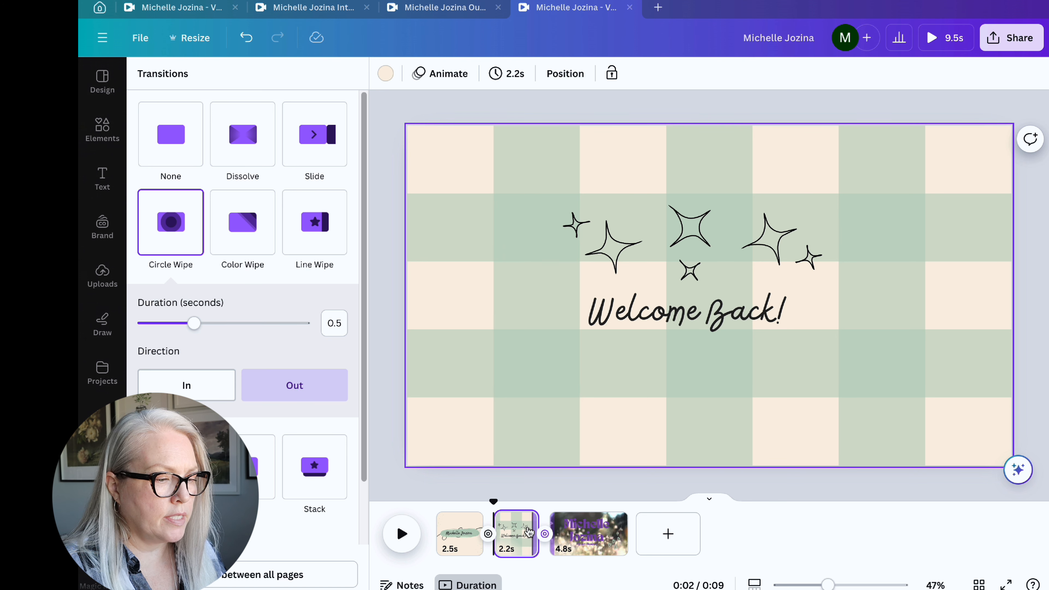
Step: Change the transition after page 1 to Line Wipe and play the intro to check it
click(488, 536)
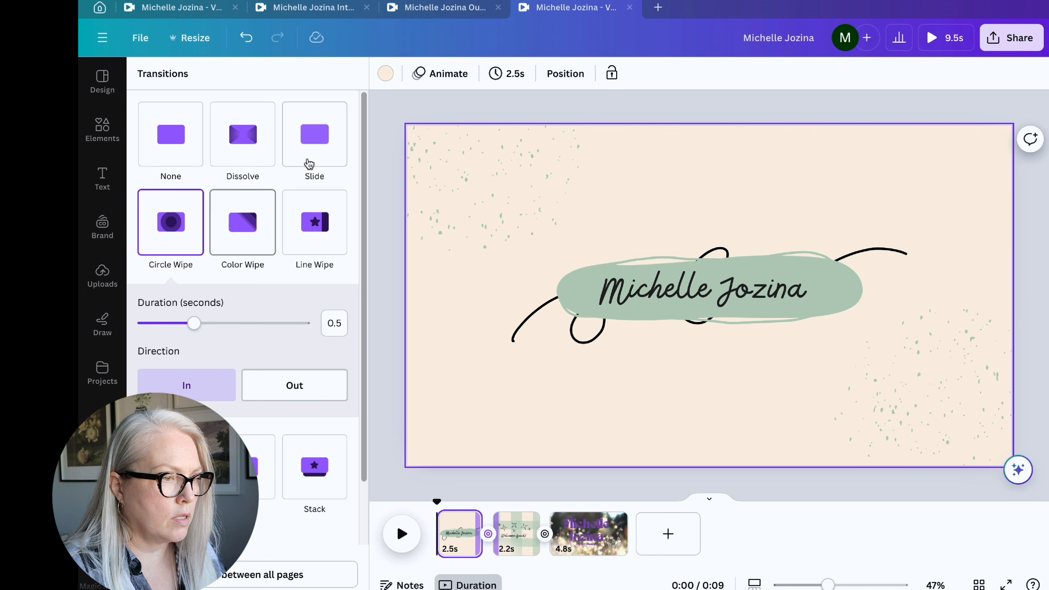
click(322, 230)
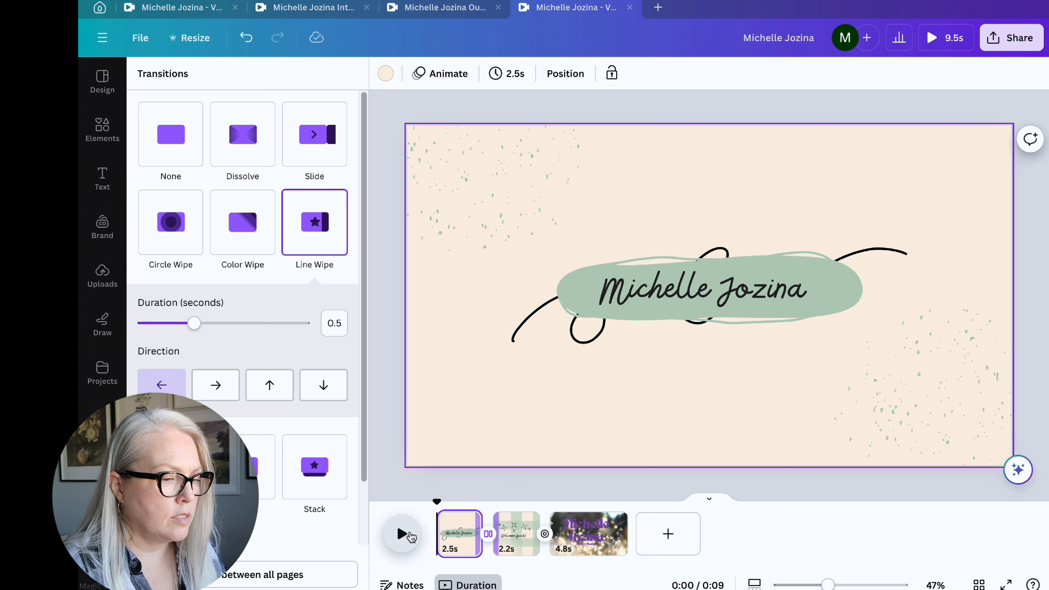
click(401, 534)
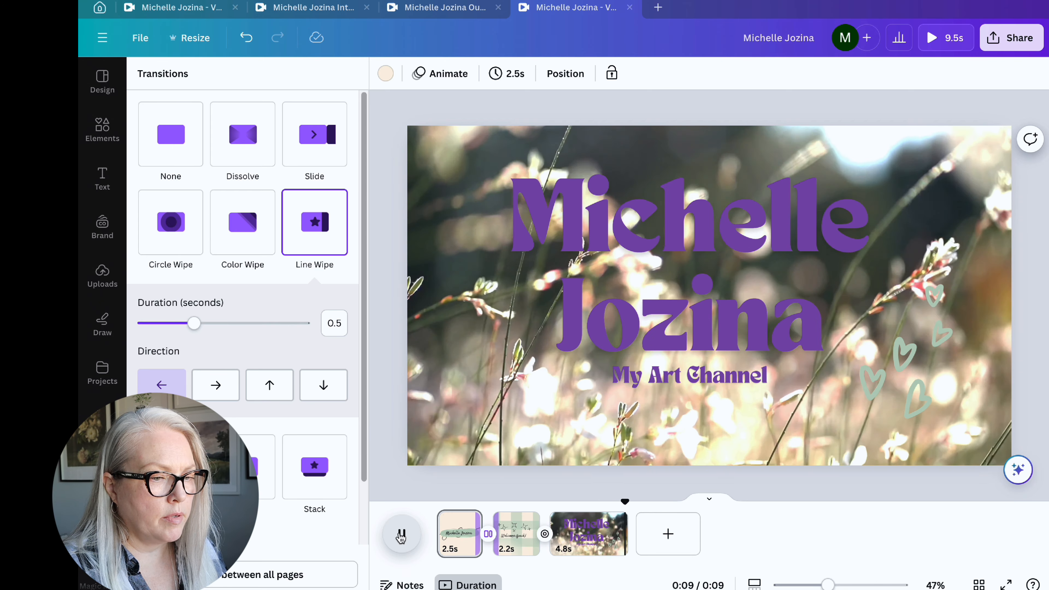
Step: Recolour the hearts on the name page purple, then deselect them
click(903, 373)
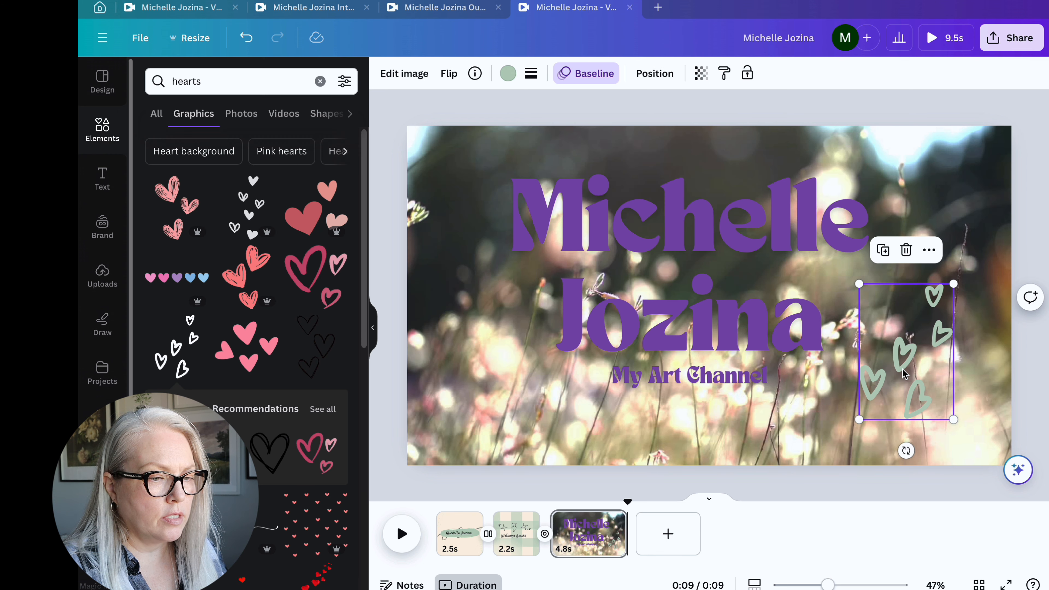
click(510, 74)
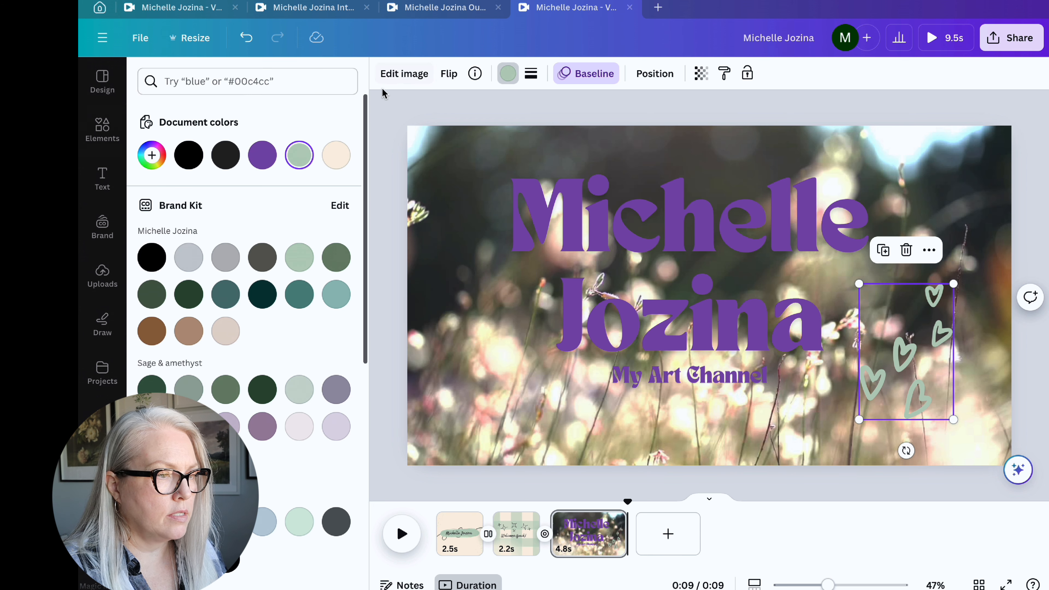
click(253, 162)
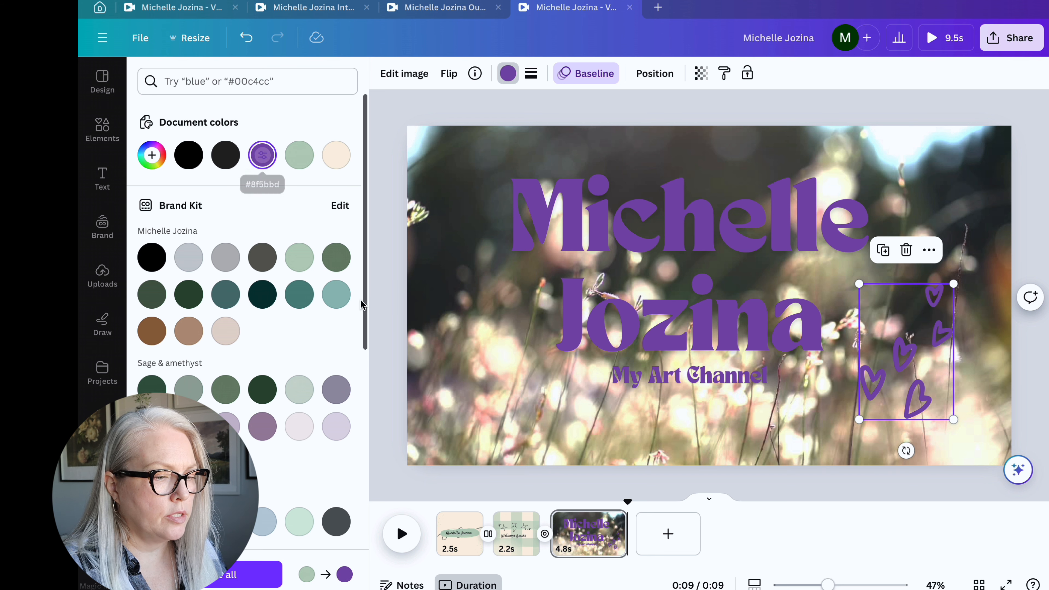
click(553, 496)
click(554, 501)
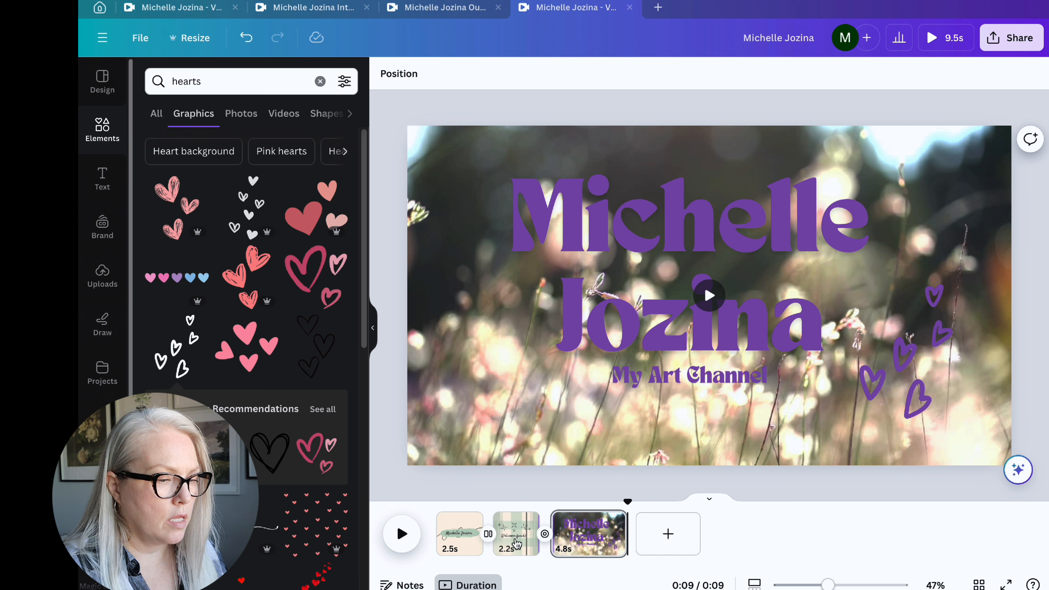
Step: Replay the intro from 0:04, then switch to the Outro video design
click(553, 498)
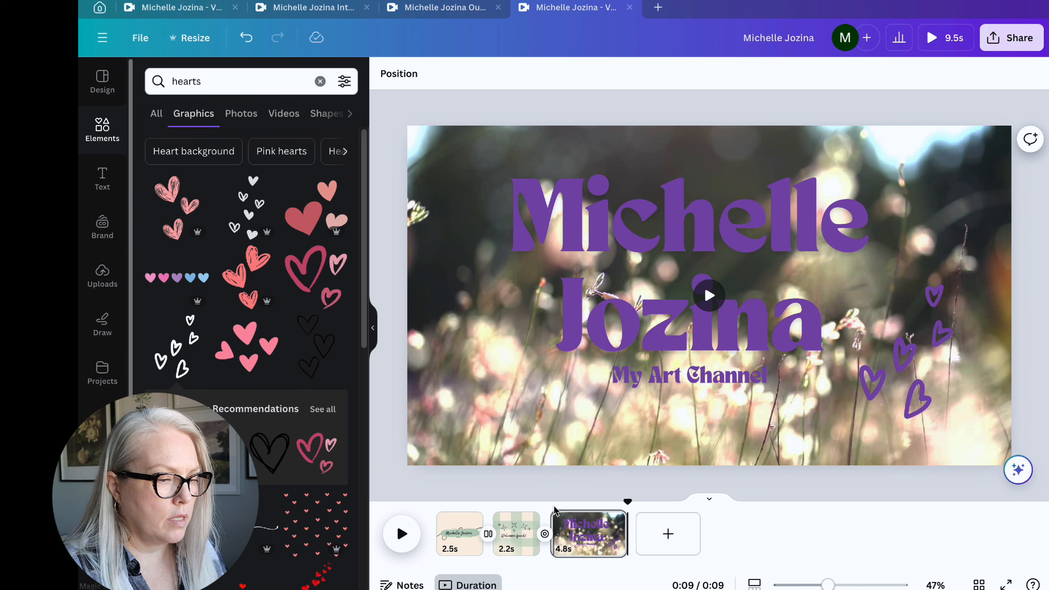
click(401, 533)
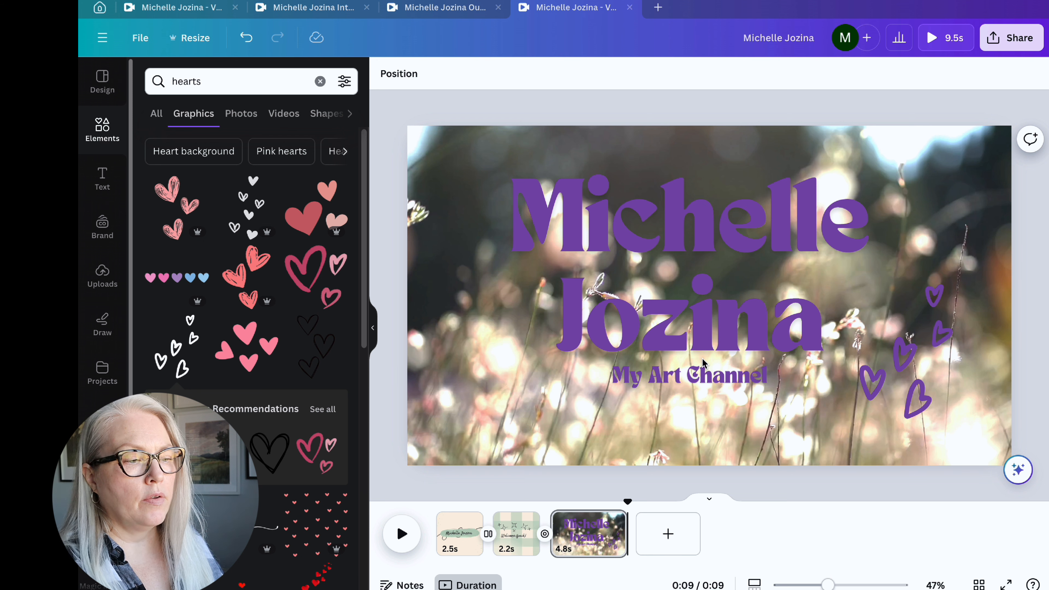
click(432, 9)
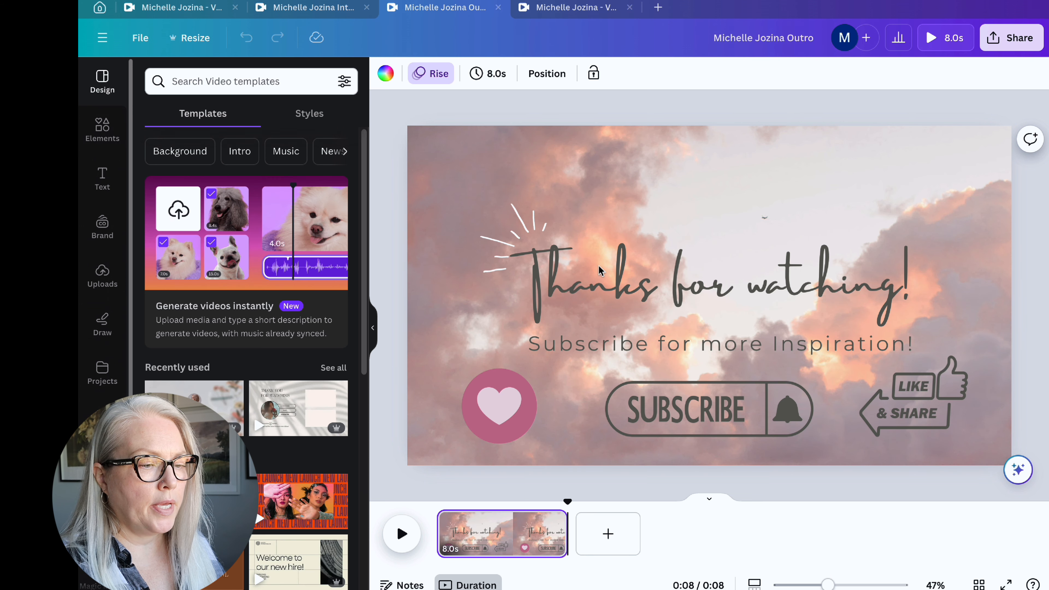